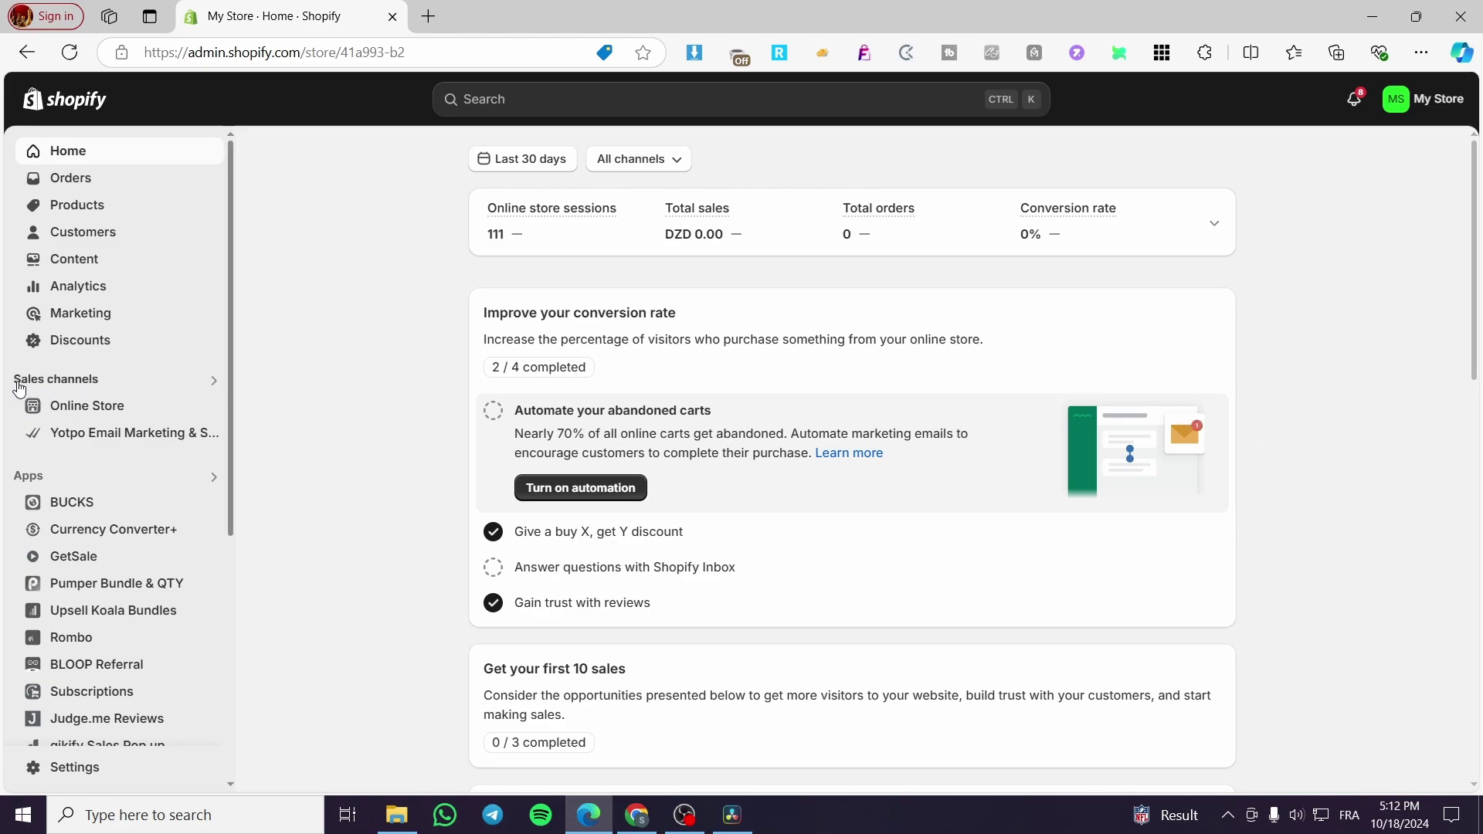
# Open the online store's themes and check which theme is currently active.
pyautogui.click(93, 415)
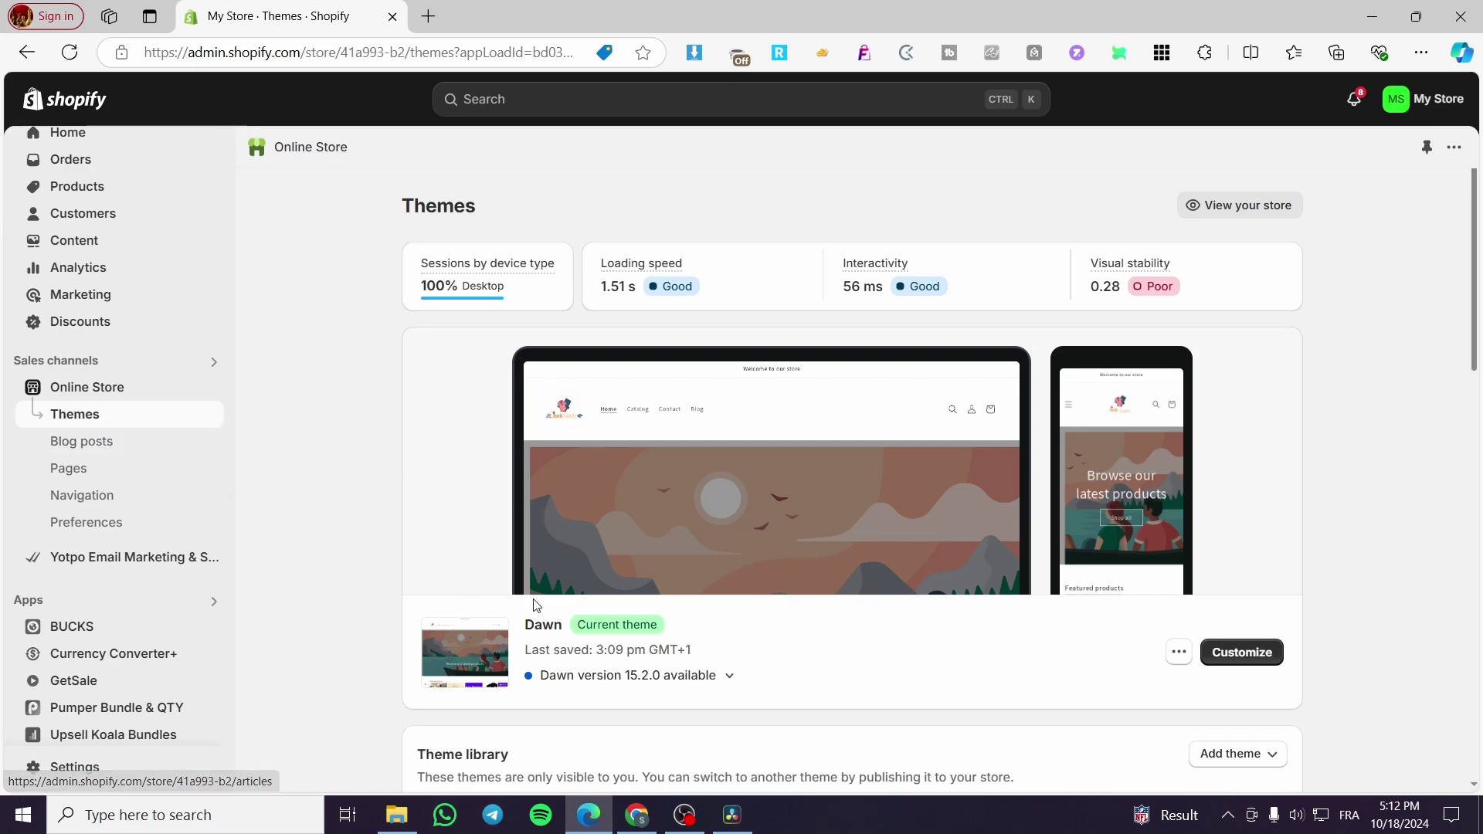
pyautogui.moveTo(566, 631); pyautogui.dragTo(532, 628)
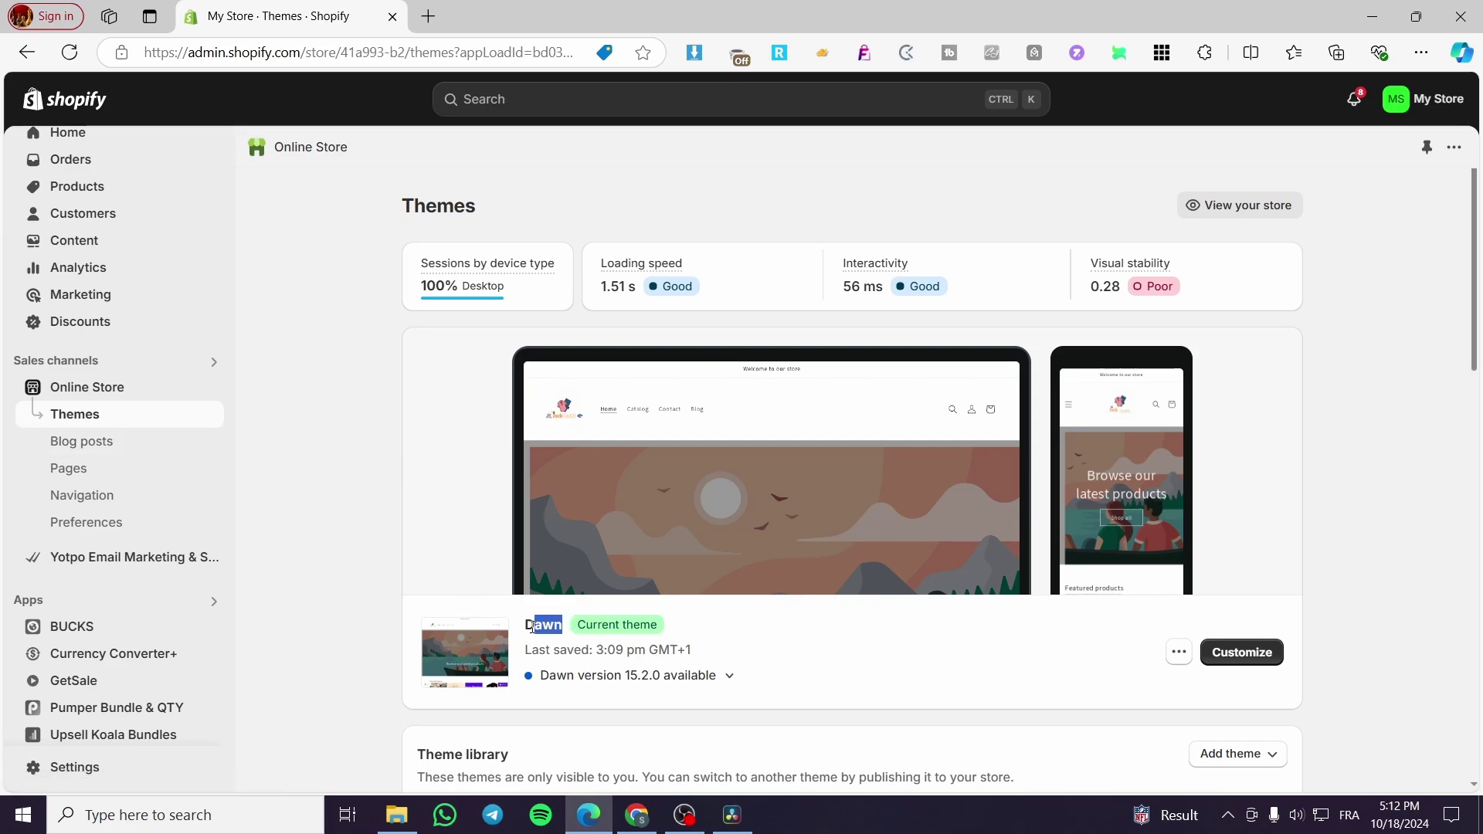
pyautogui.click(543, 627)
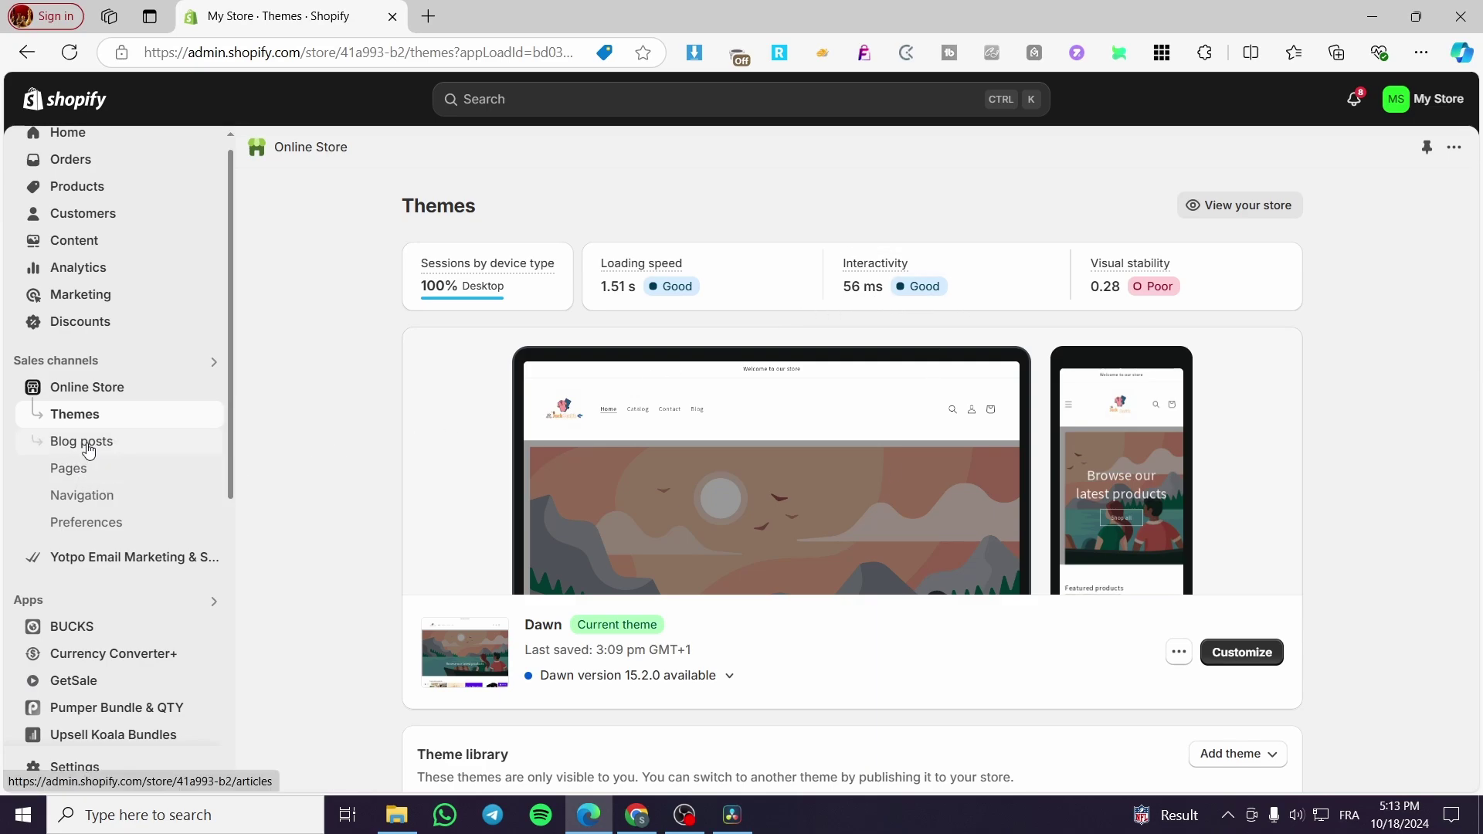
# Open the store's blog posts, view the list of managed blogs, and return to the posts.
pyautogui.click(88, 447)
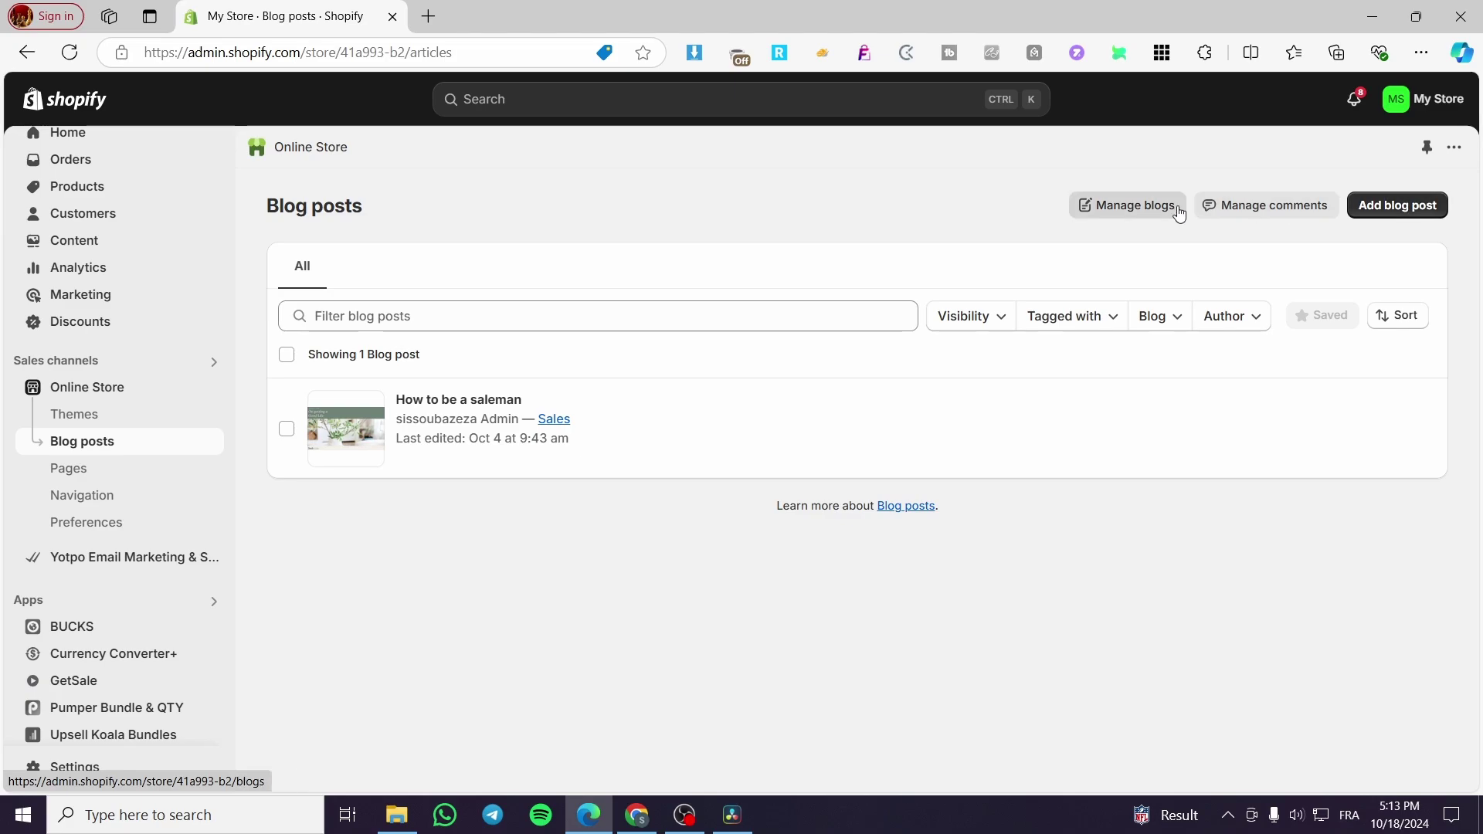
pyautogui.click(1085, 206)
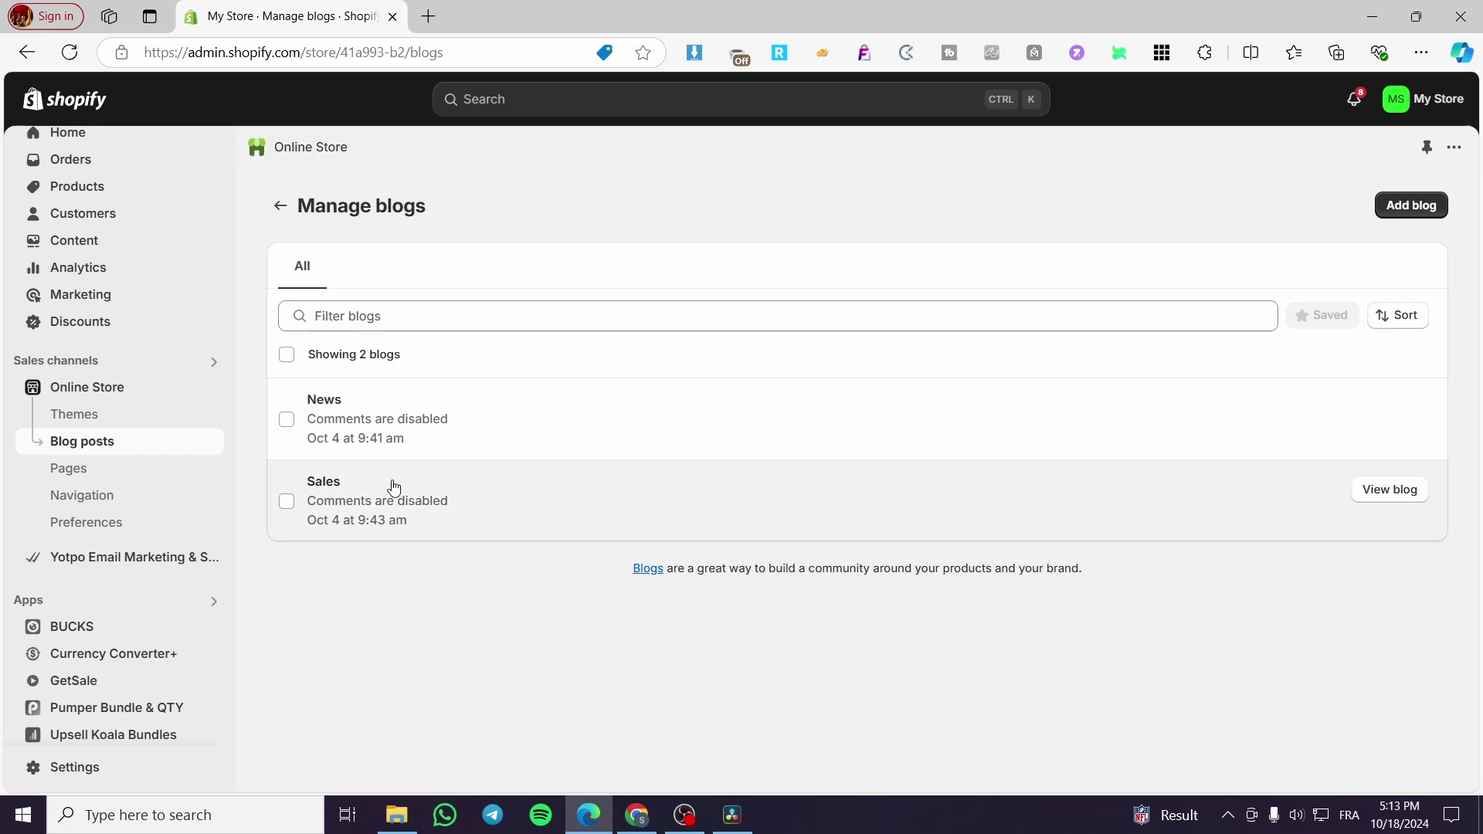
pyautogui.click(280, 206)
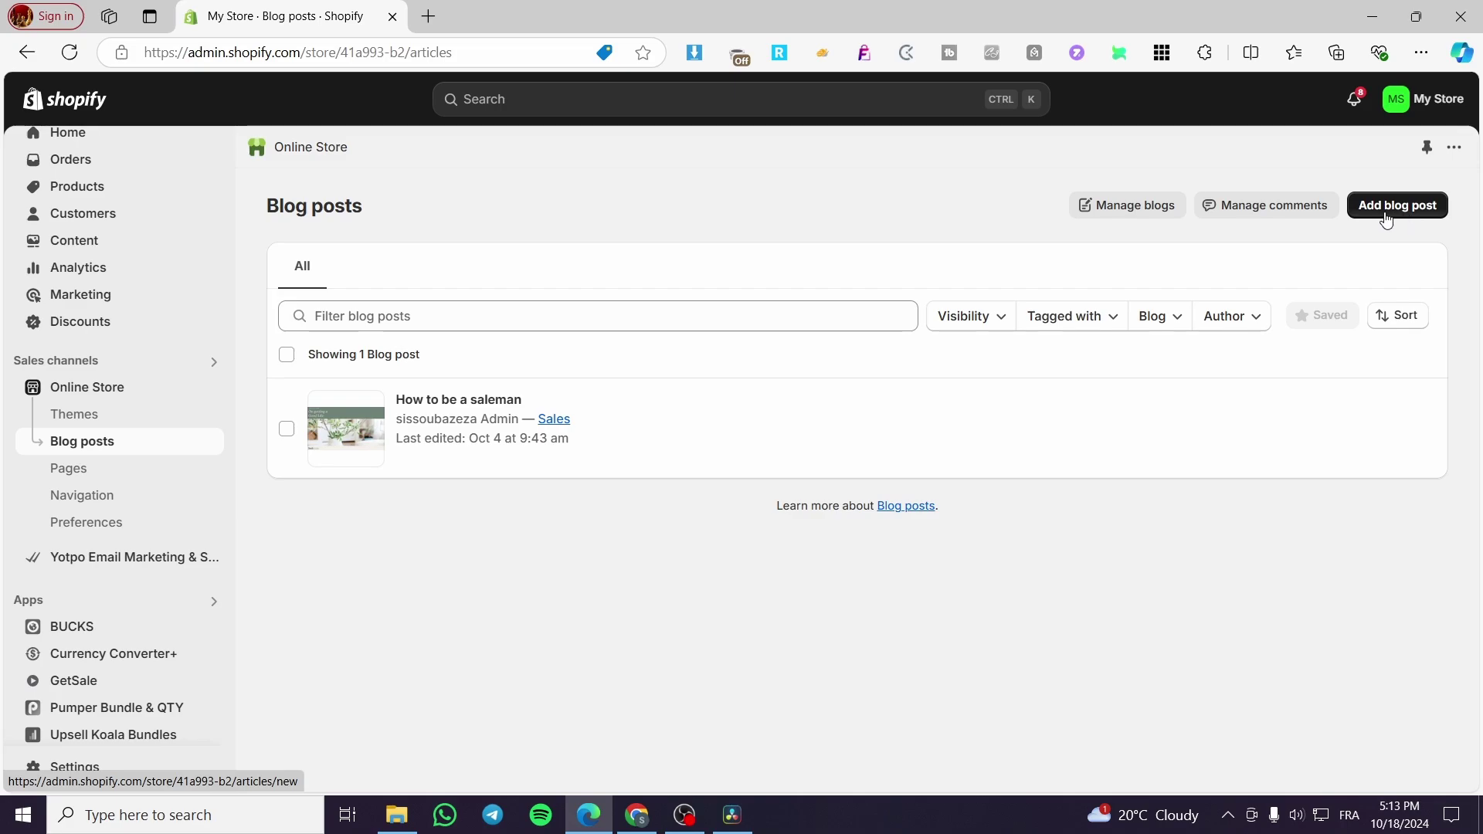
# Delete the existing blog post "How to be a saleman".
pyautogui.click(287, 430)
pyautogui.click(1421, 358)
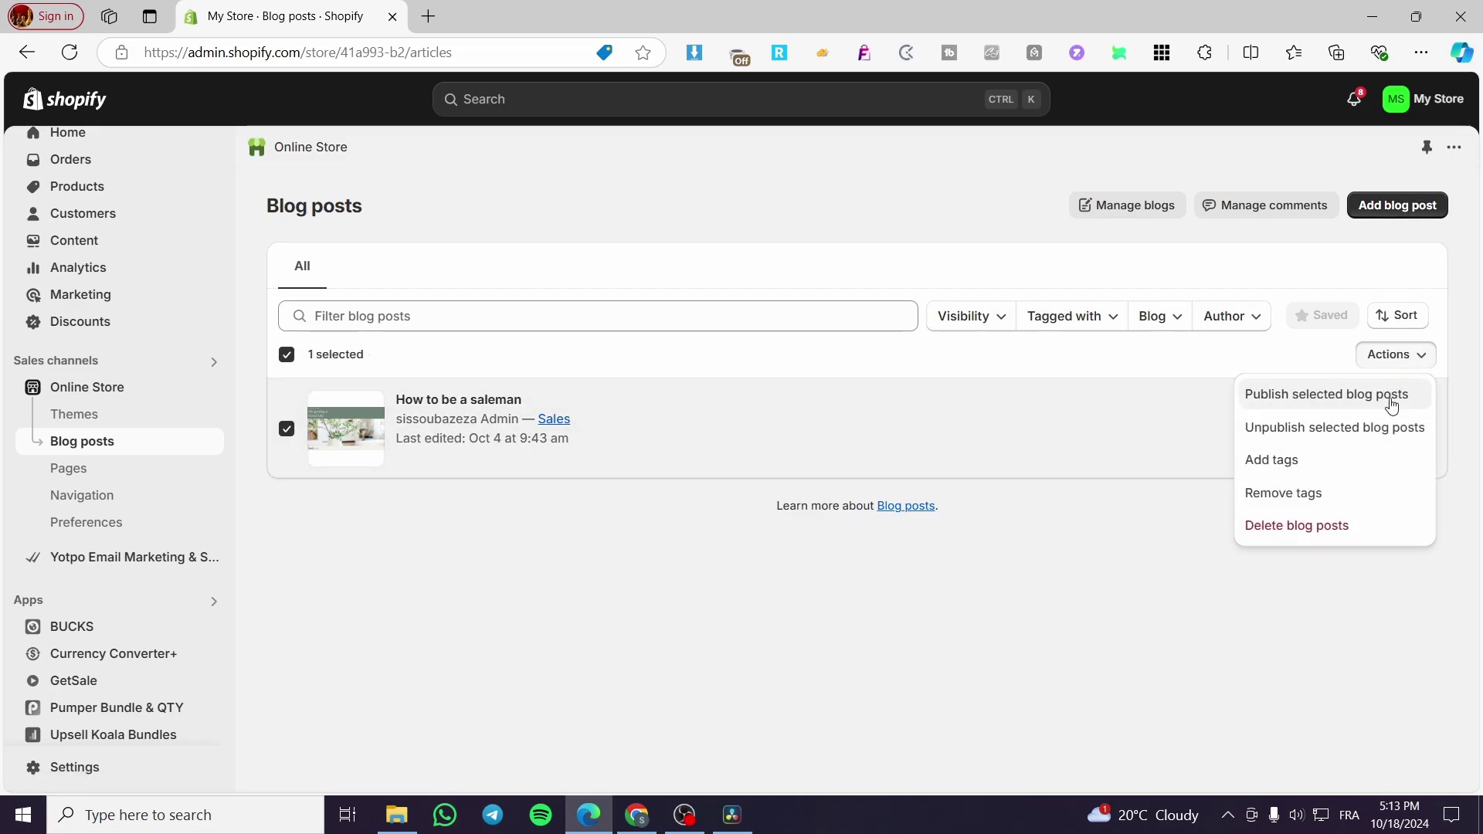
pyautogui.click(1329, 527)
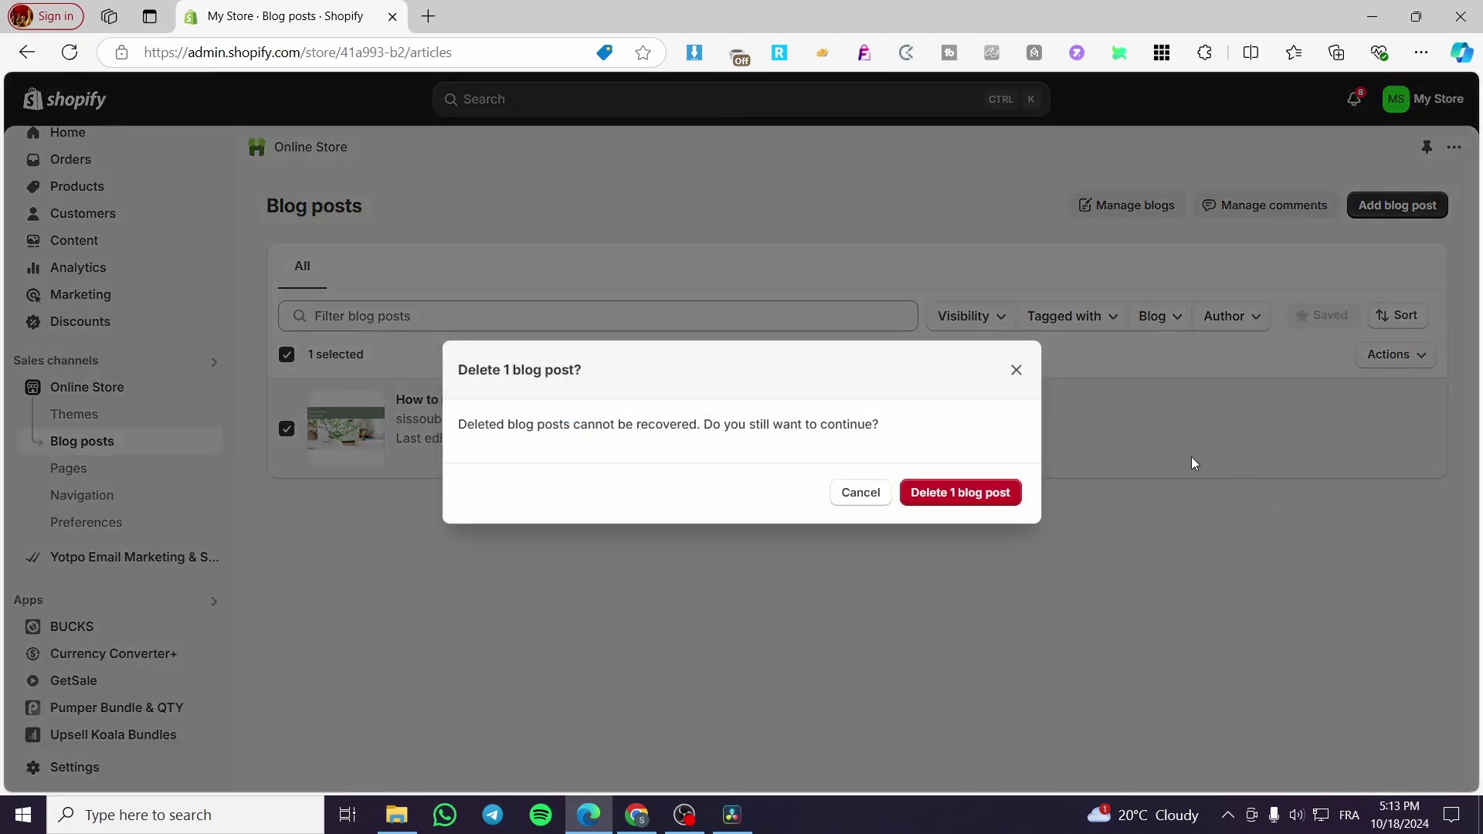
pyautogui.click(960, 492)
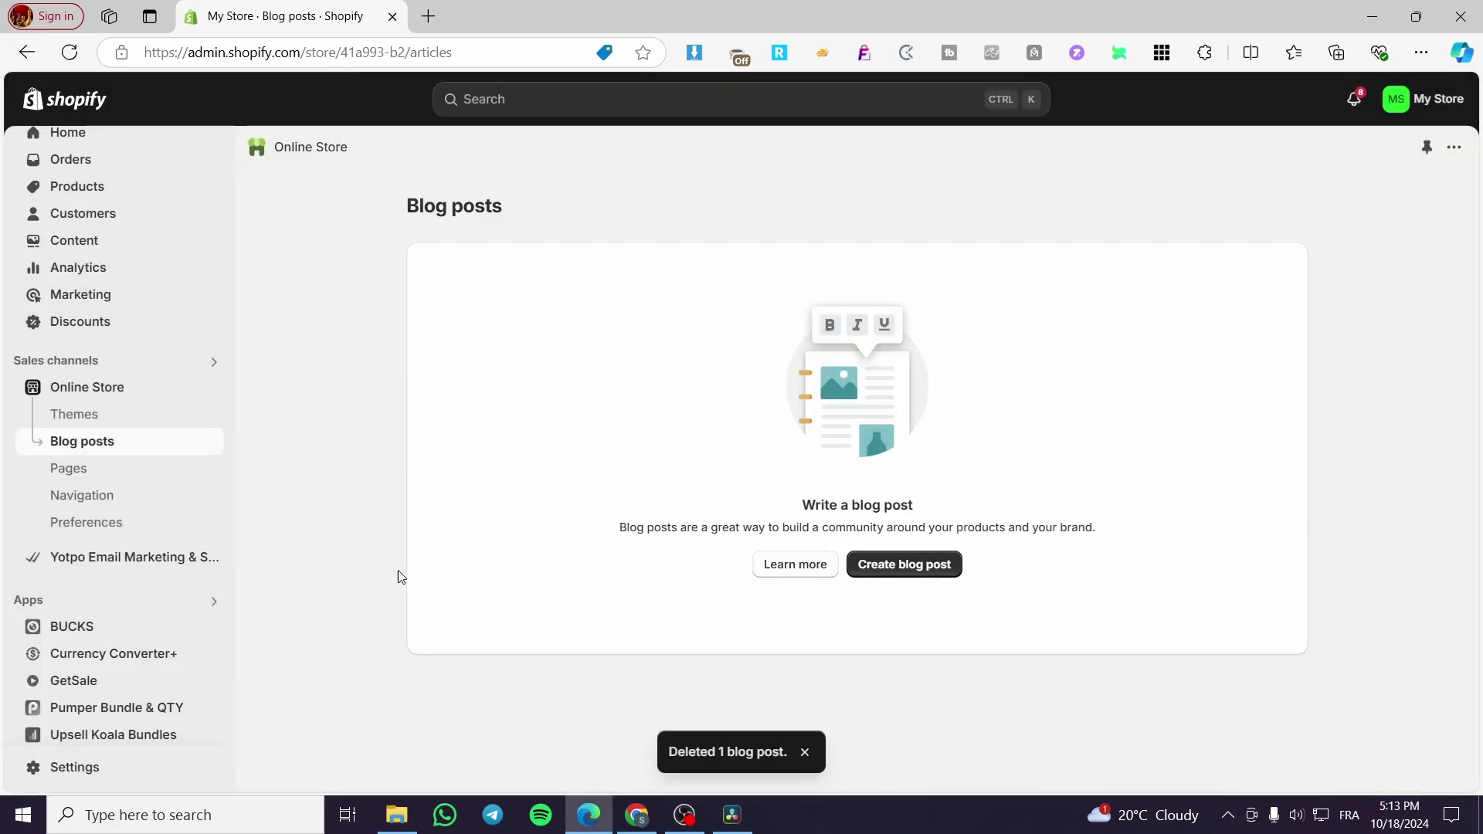
# Start a new blog post and set its visibility to Visible.
pyautogui.click(907, 568)
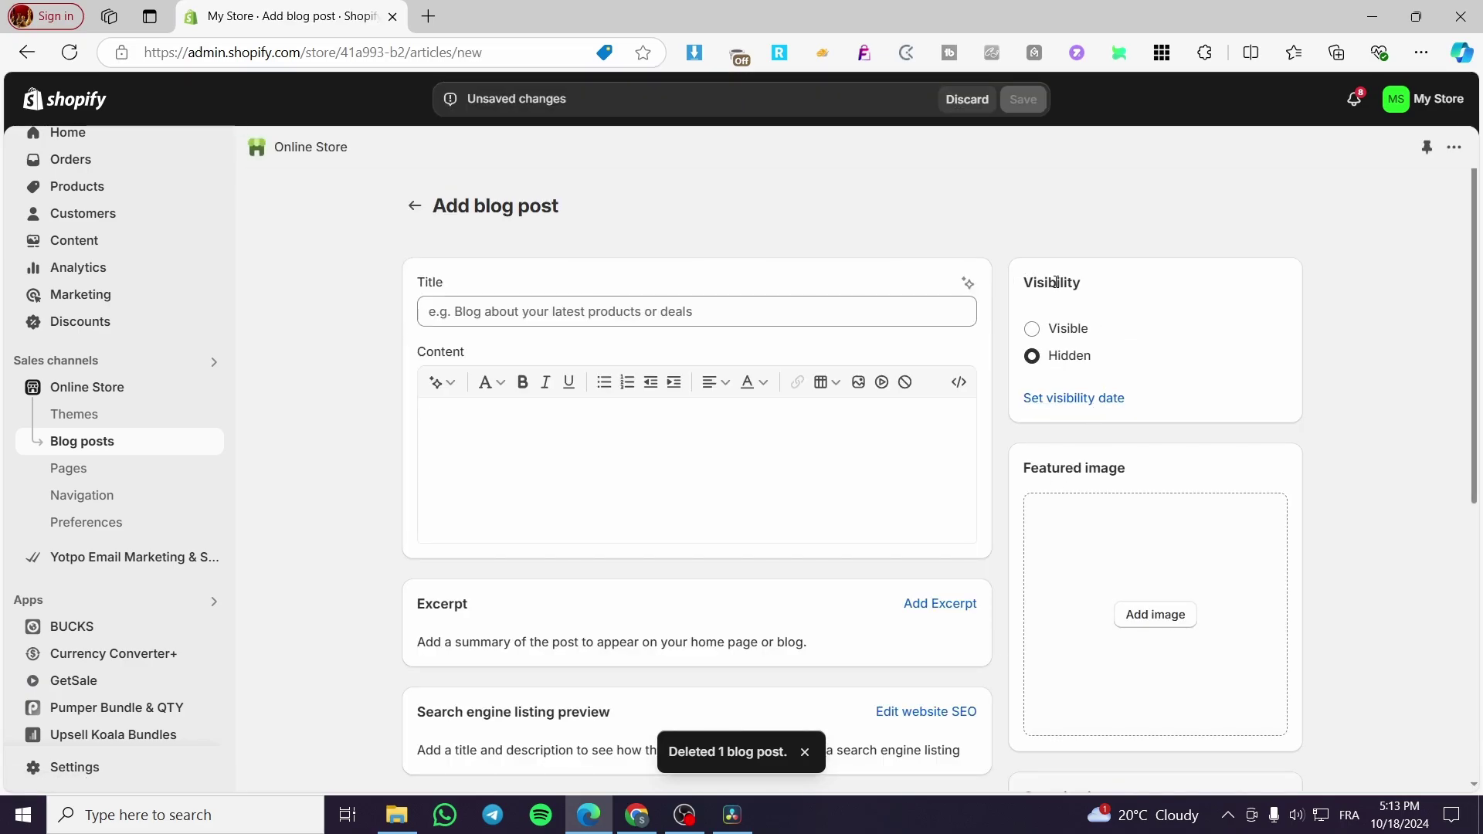
pyautogui.click(1067, 329)
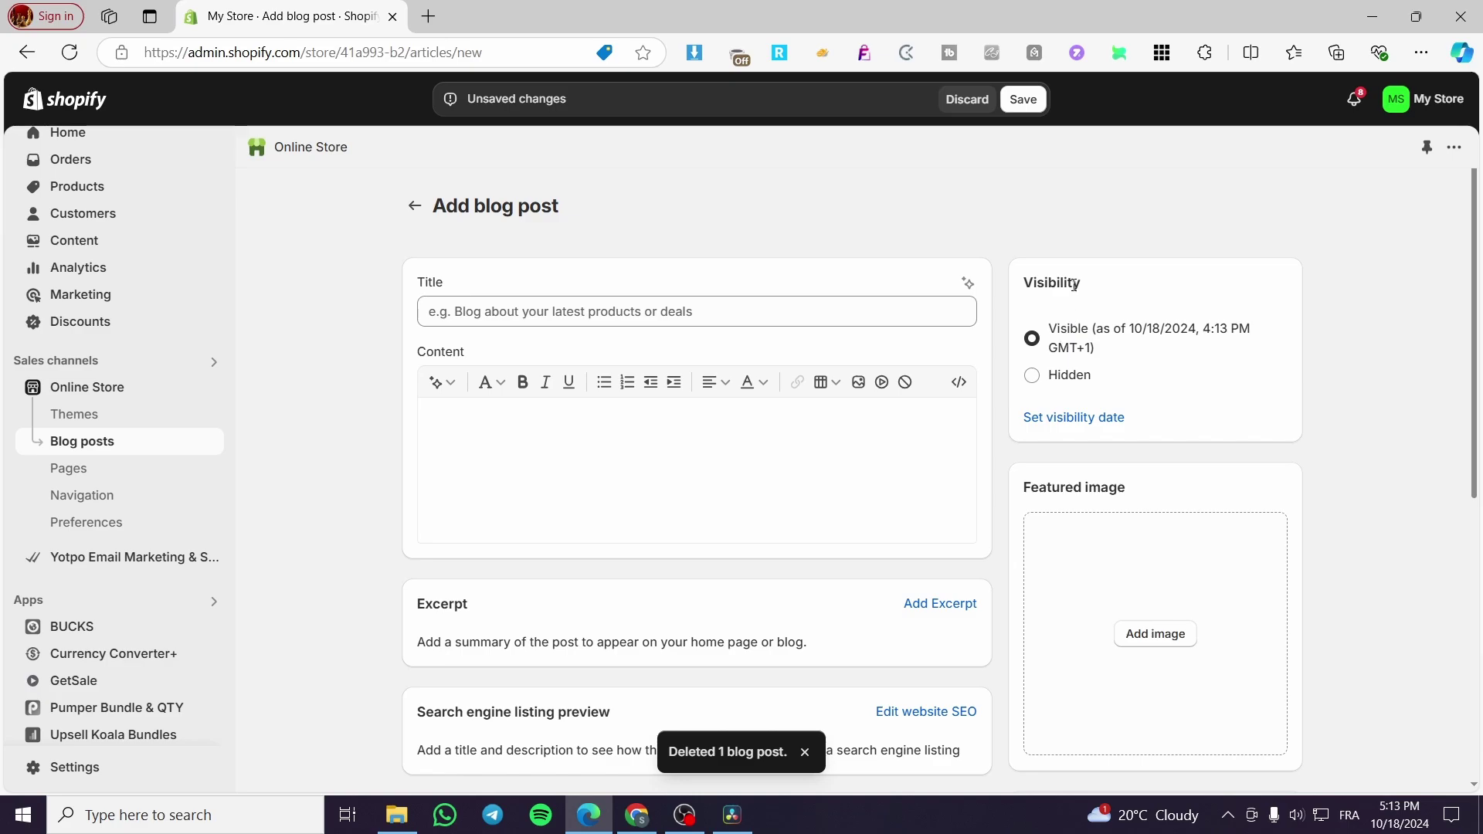
# Title the blog post "Top 5 Latest Flagship Phones".
pyautogui.click(551, 308)
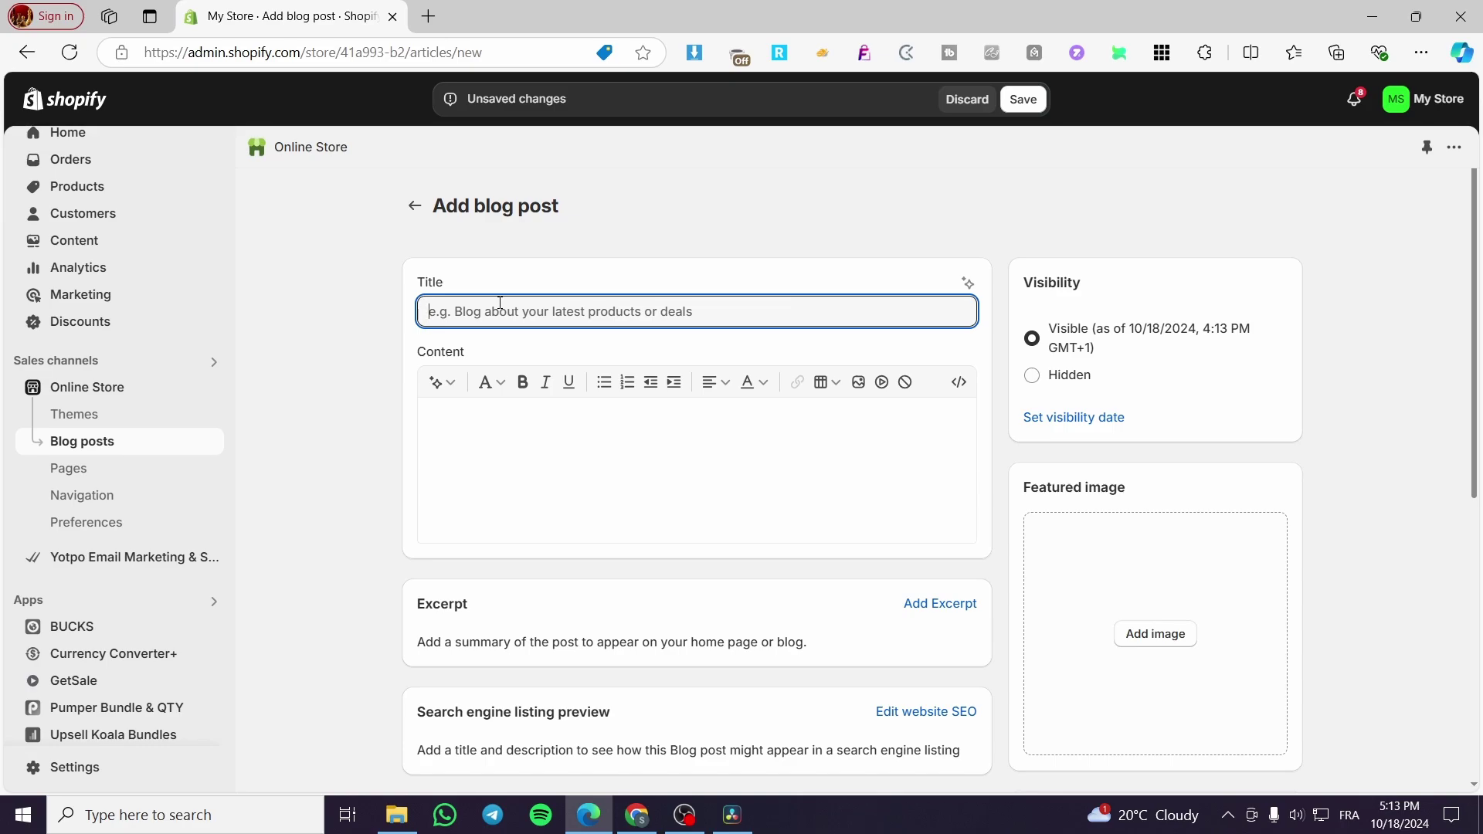
pyautogui.write('a')
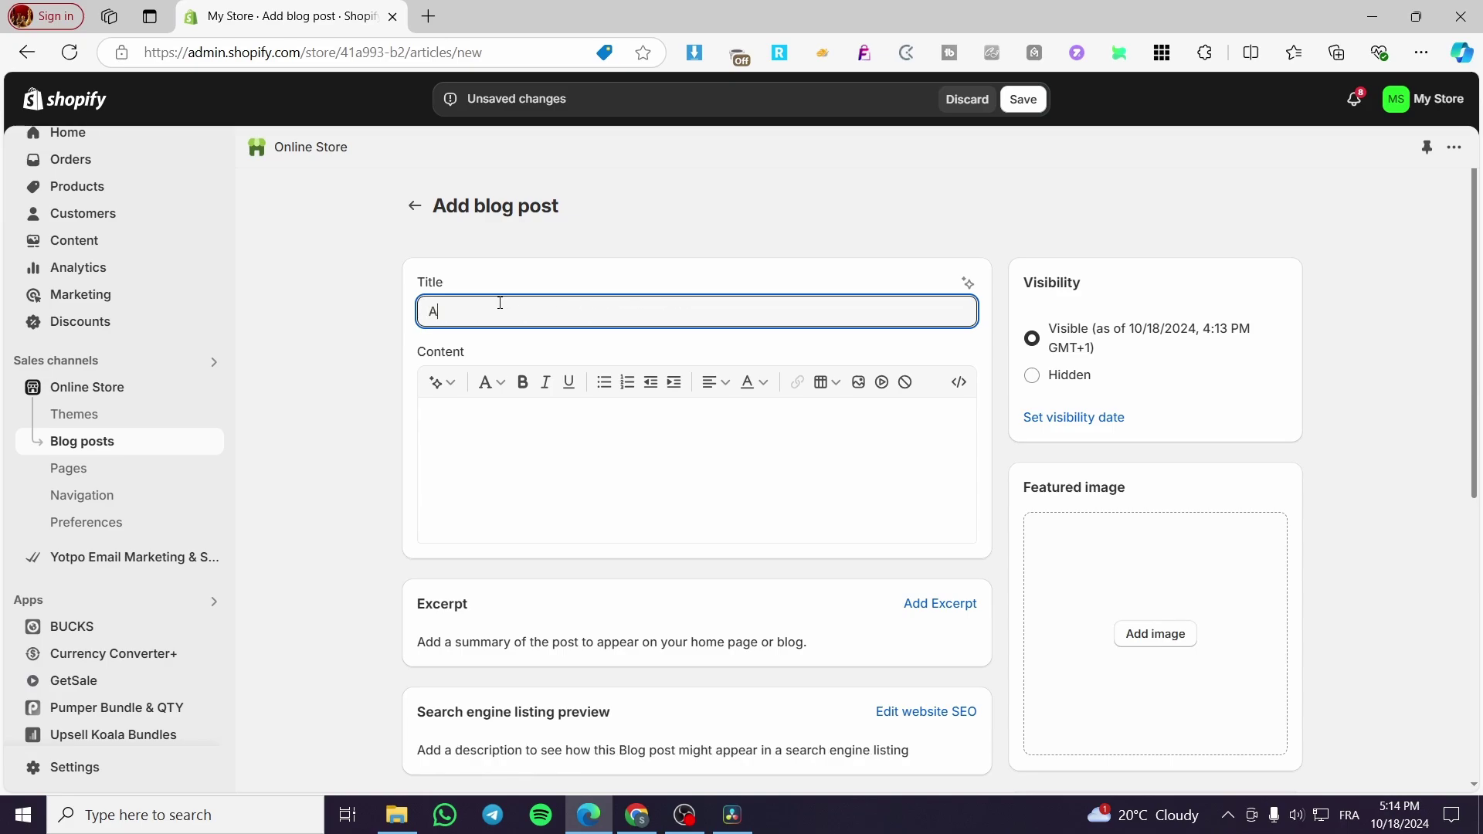
pyautogui.press('BackSpace')
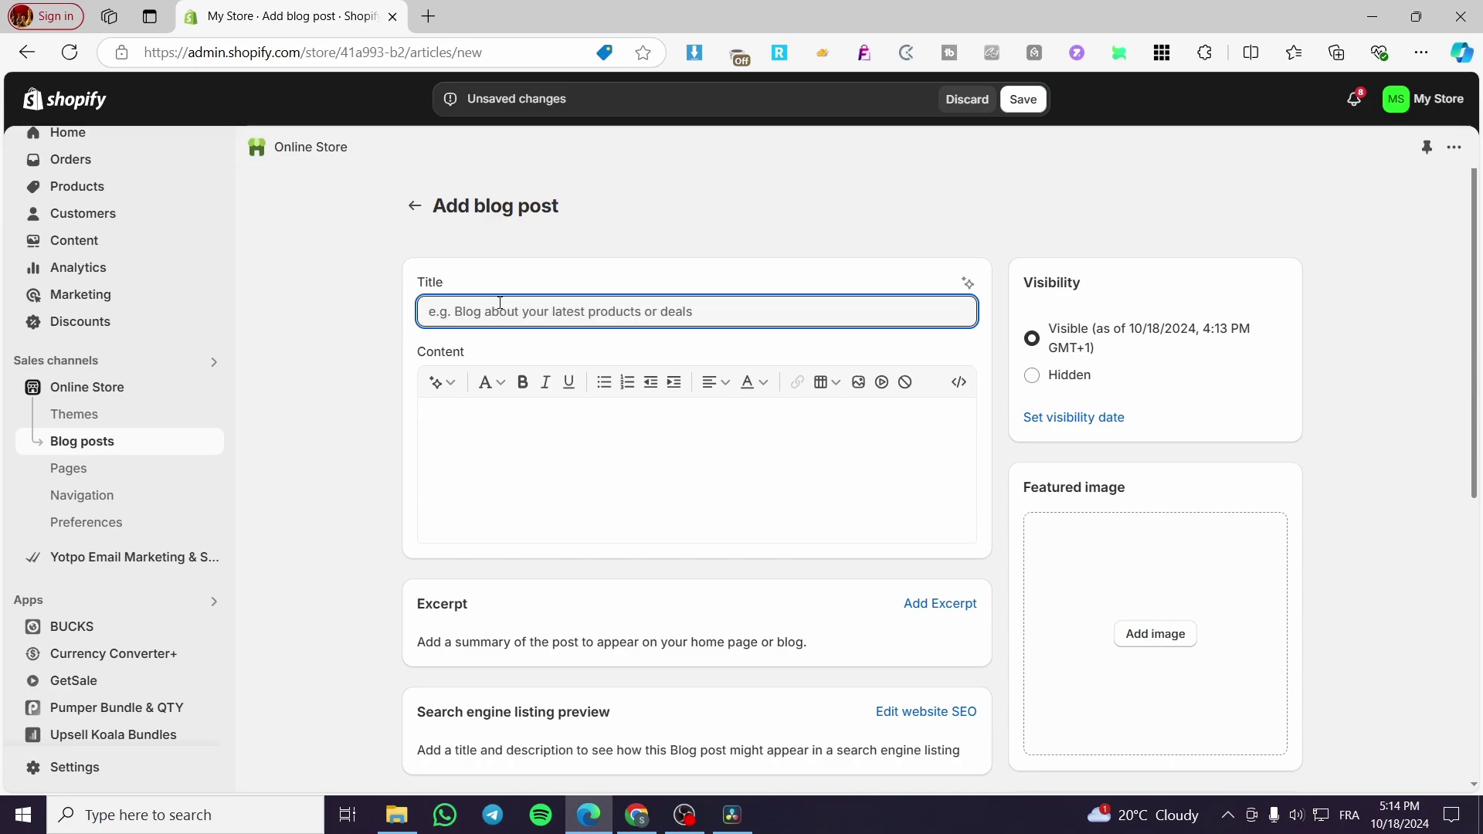
pyautogui.write('Flag')
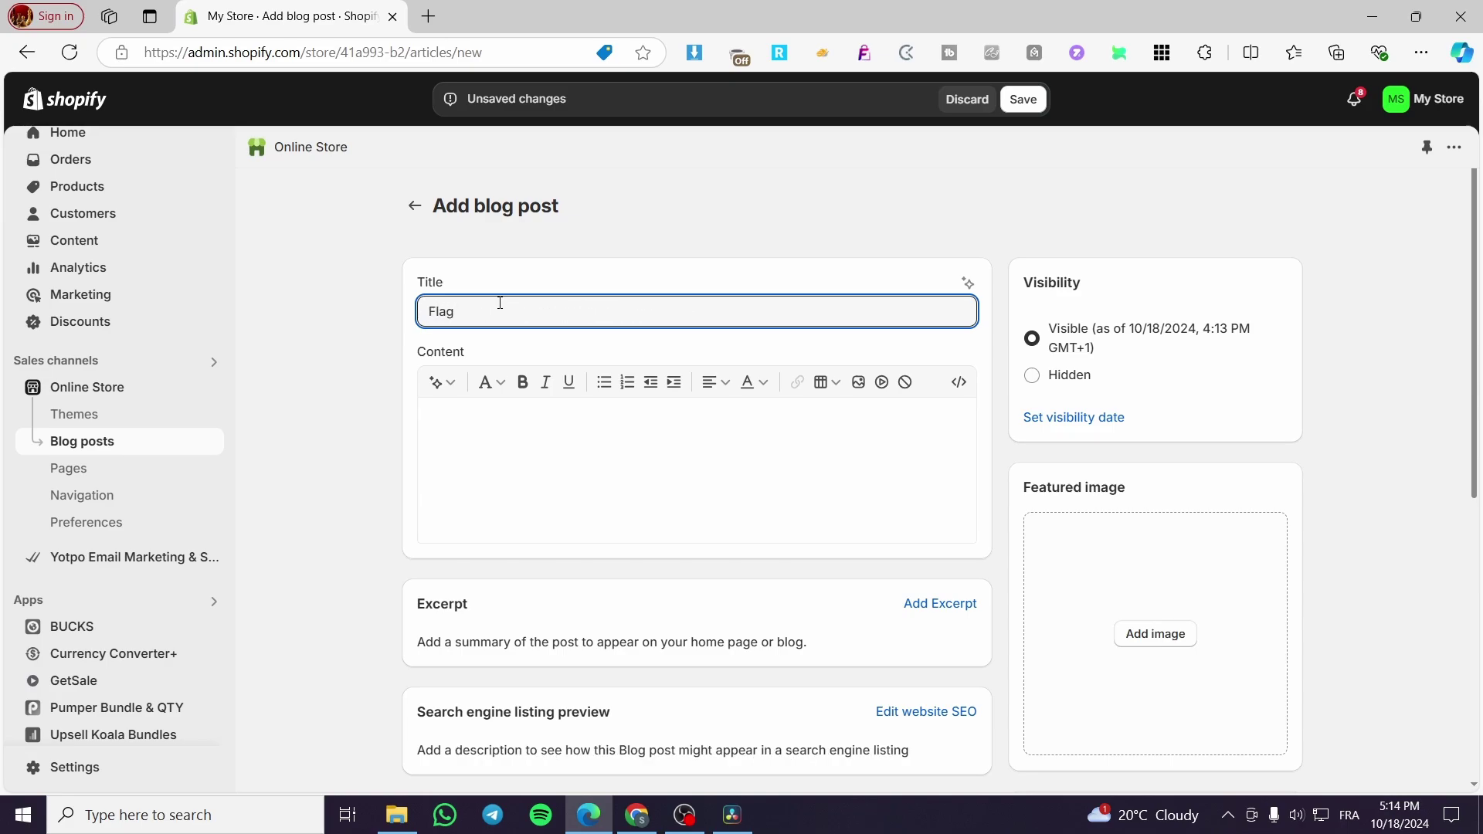
pyautogui.write('ship Phones')
pyautogui.click(422, 309)
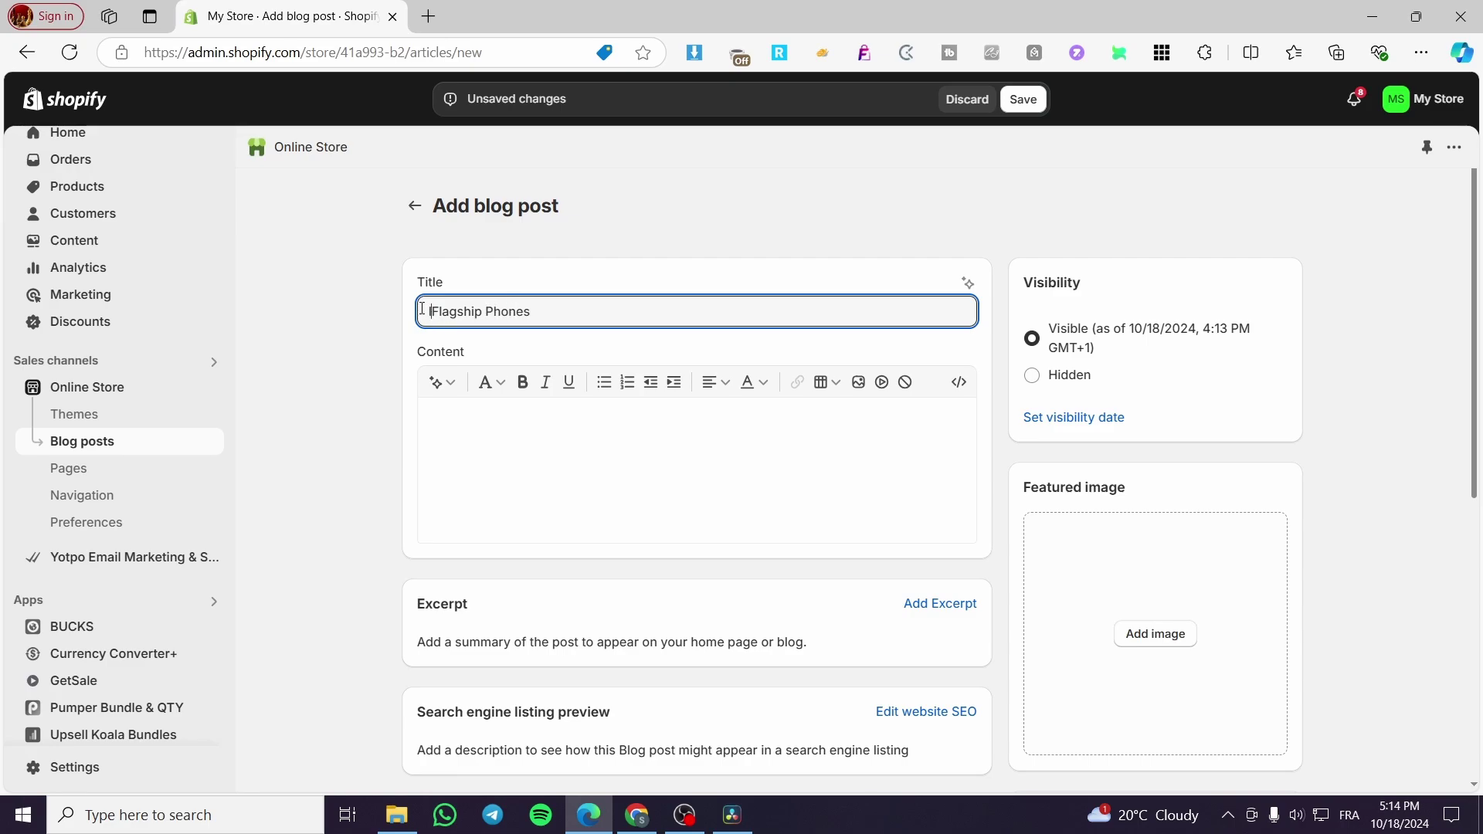
pyautogui.write('Latest')
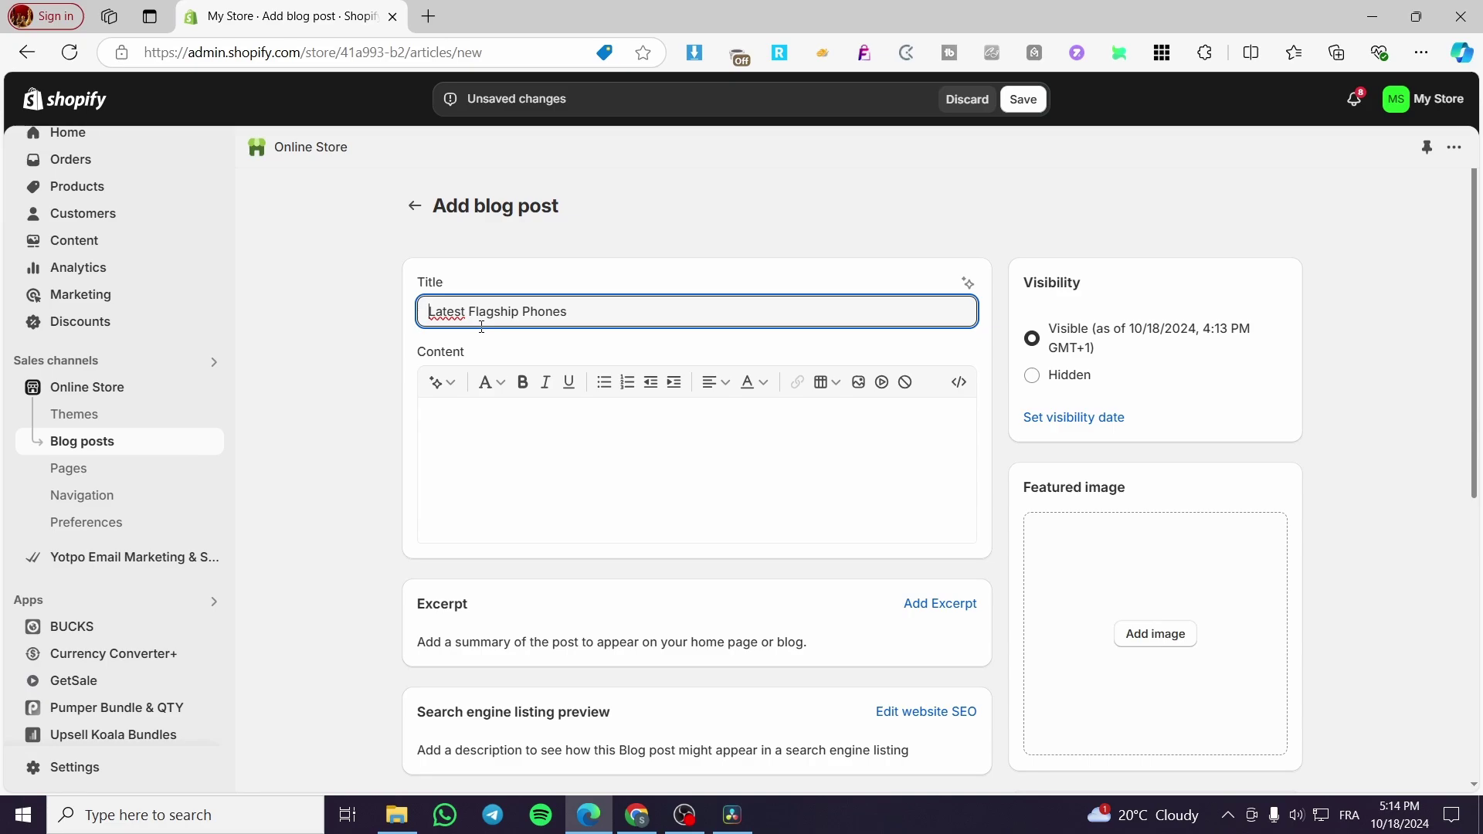
pyautogui.write(' Top')
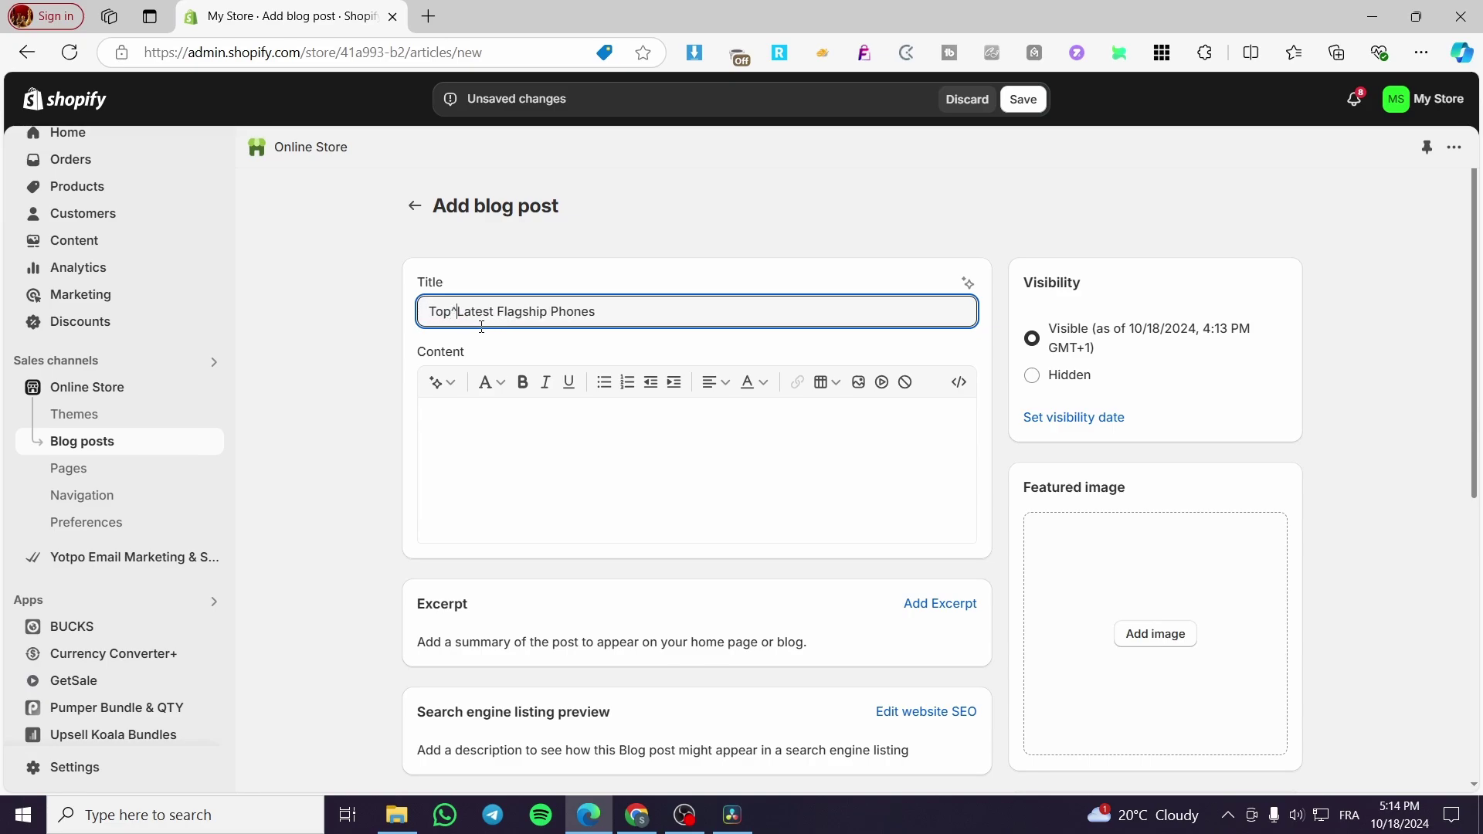
pyautogui.write(' 5')
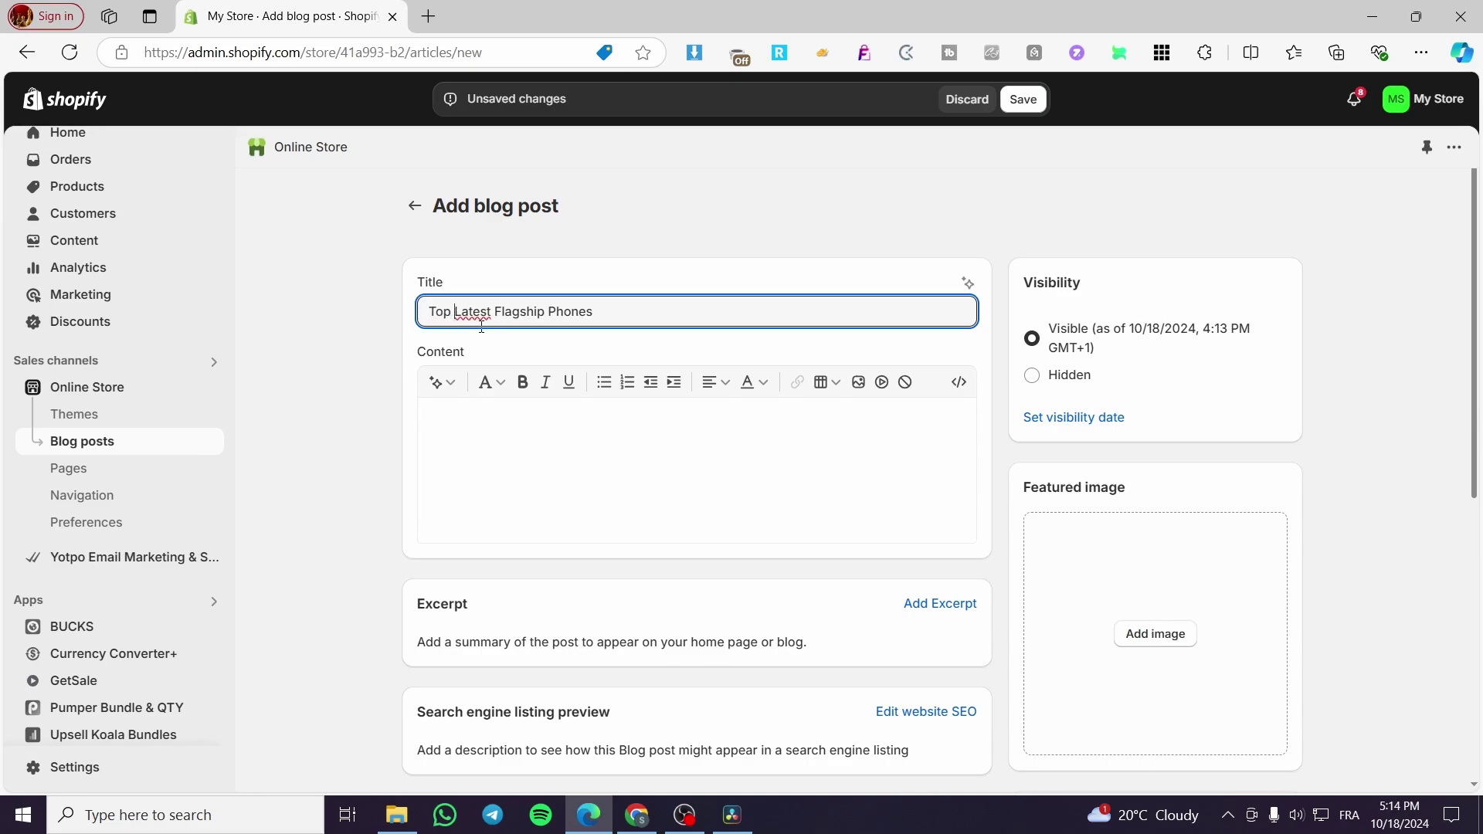
pyautogui.moveTo(599, 314); pyautogui.dragTo(313, 315)
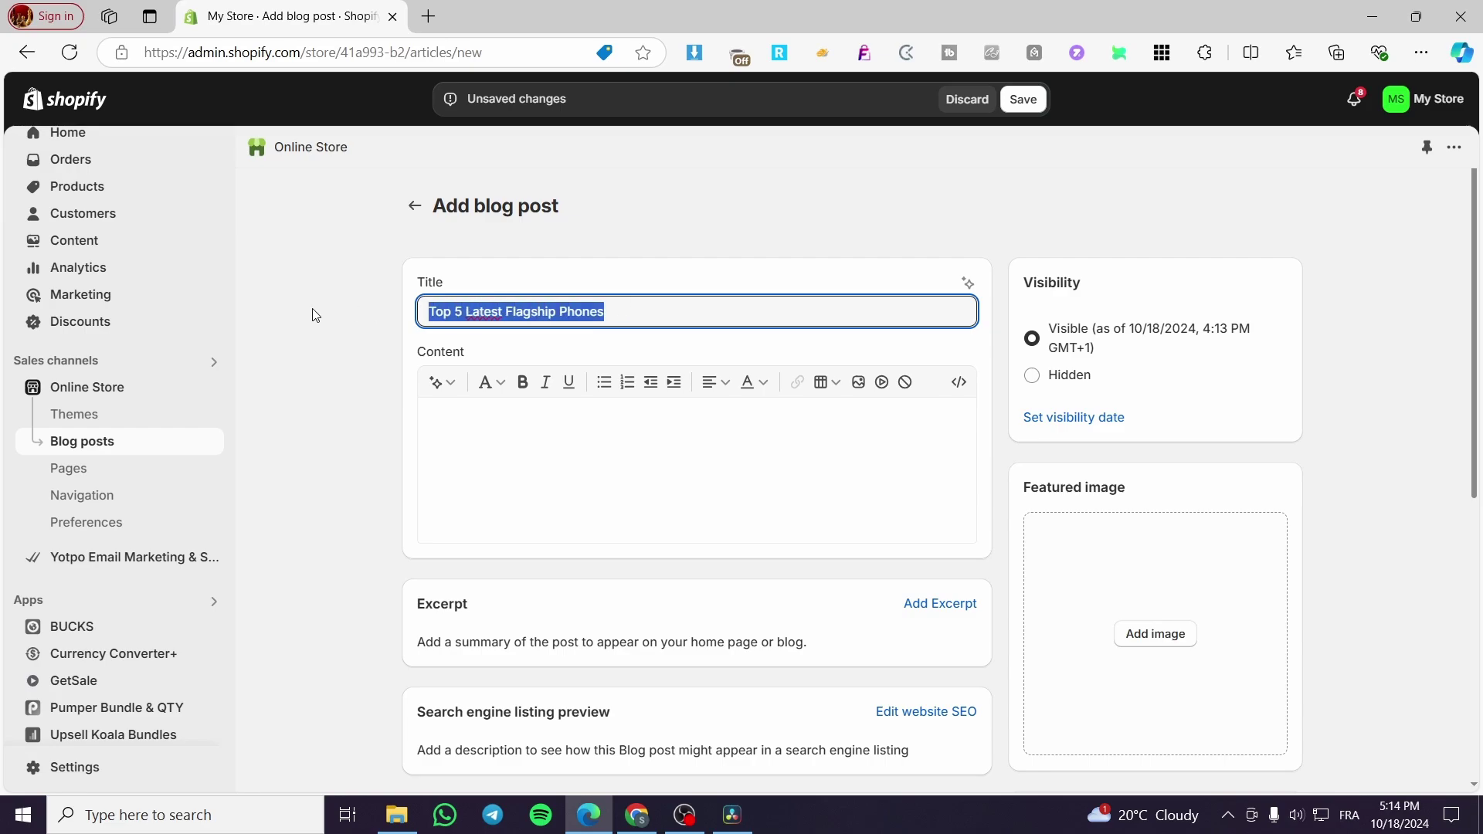
pyautogui.click(538, 414)
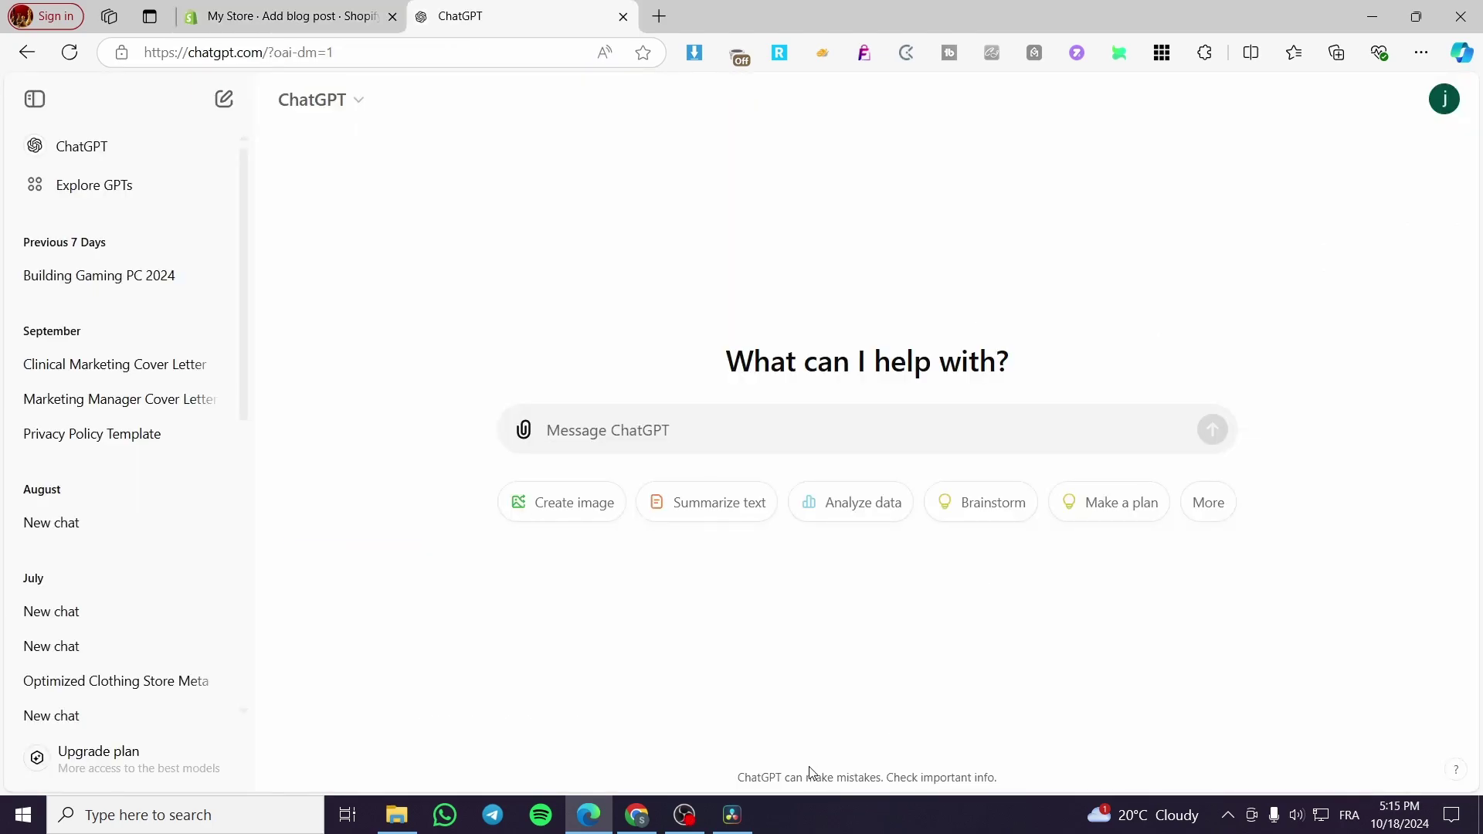
# Copy the blog post's title and submit it as a prompt in ChatGPT.
pyautogui.click(263, 12)
pyautogui.moveTo(614, 311); pyautogui.dragTo(254, 322)
pyautogui.hotkey('ctrl', 'c')
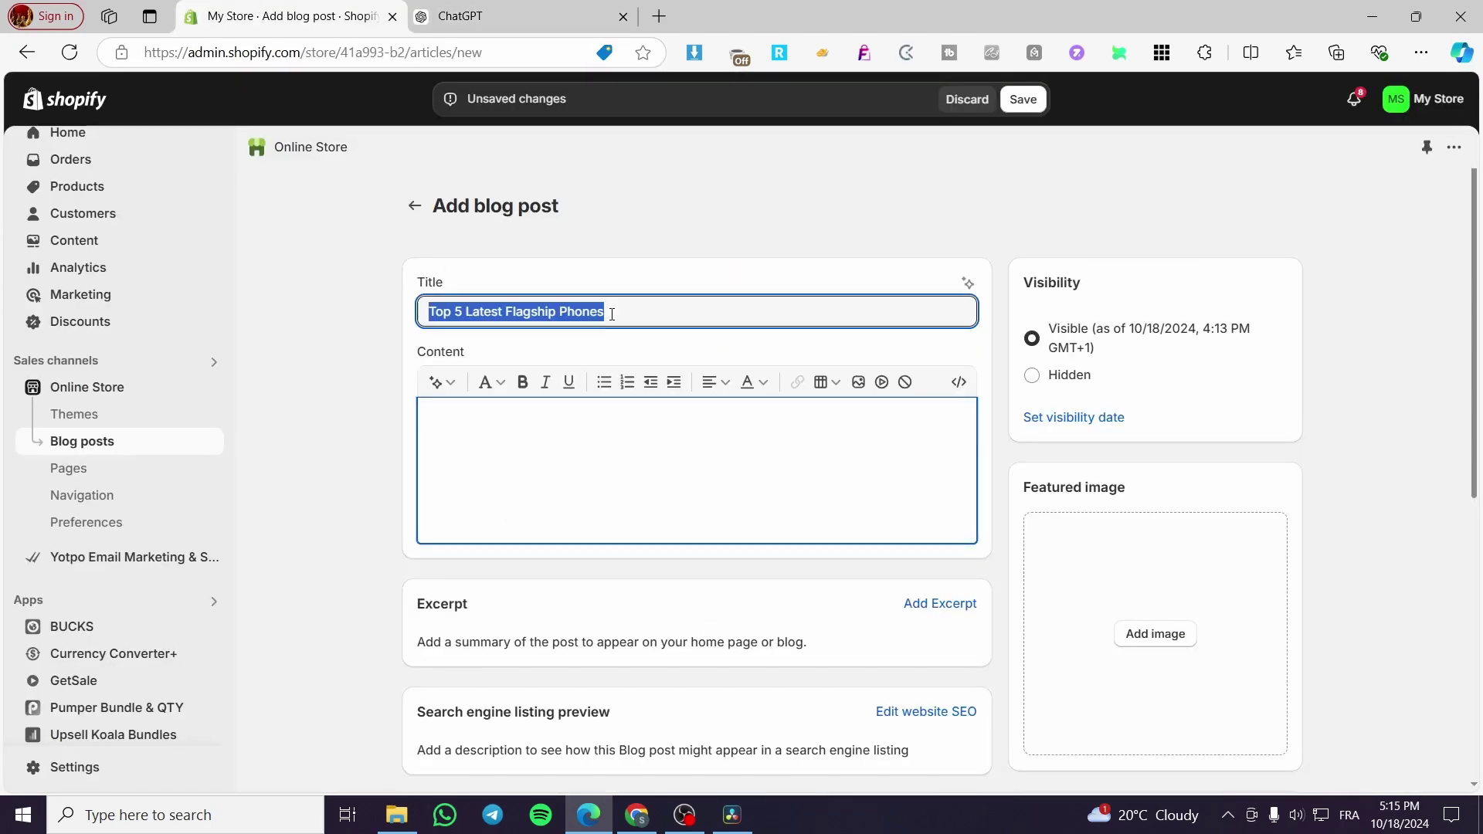
pyautogui.click(568, 19)
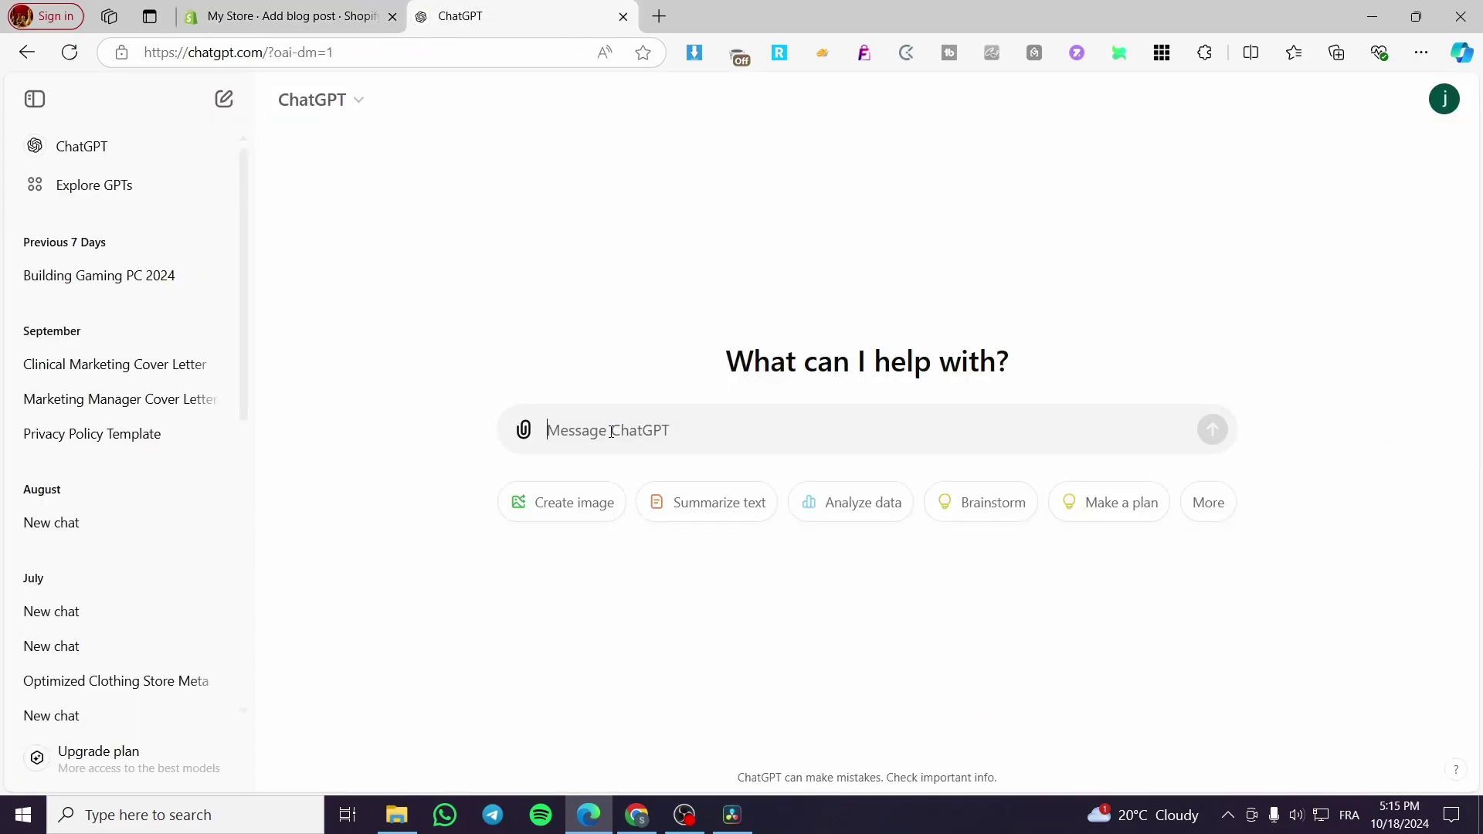
pyautogui.hotkey('ctrl', 'v')
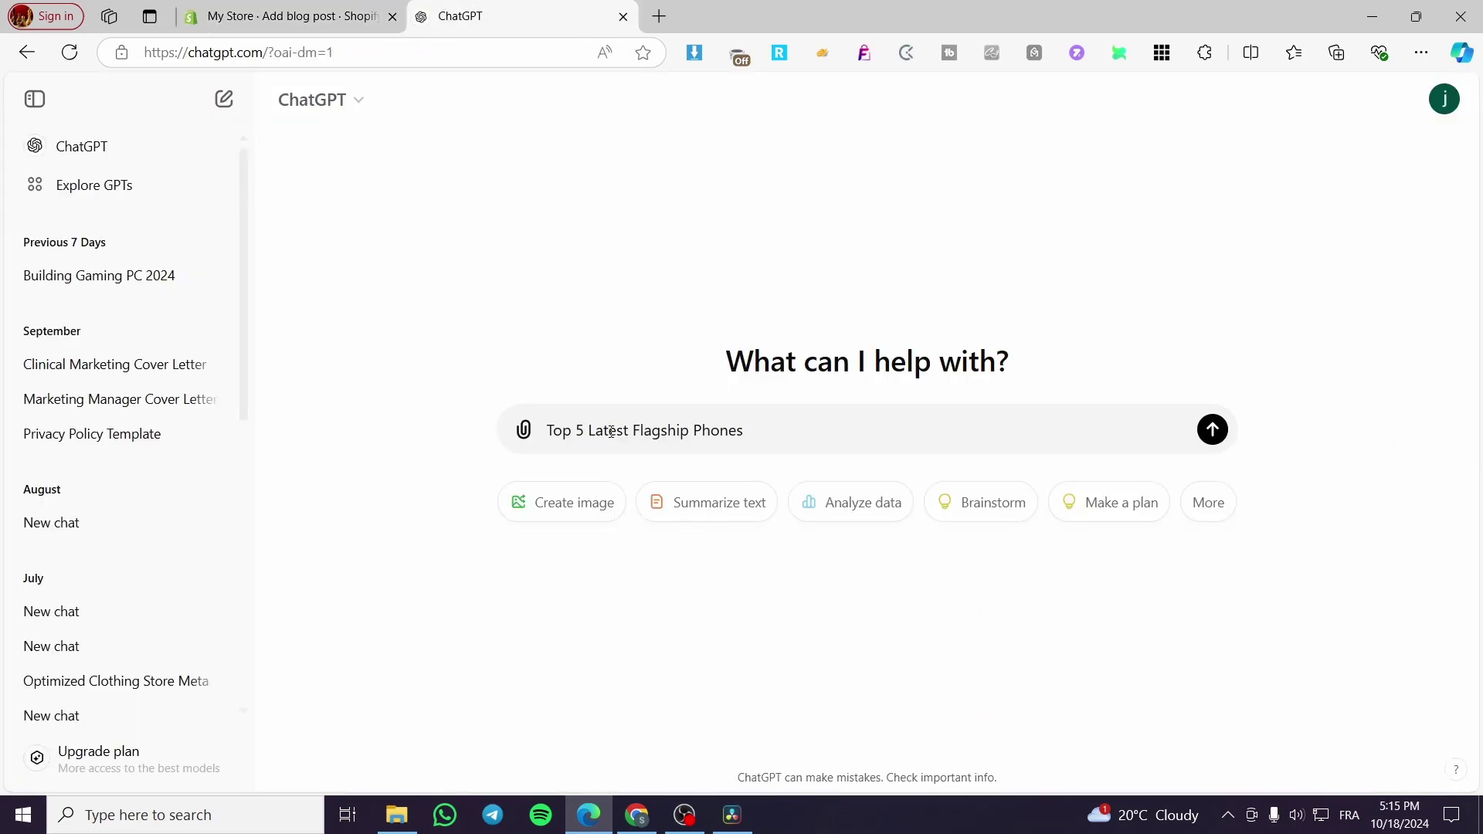
pyautogui.press('Return')
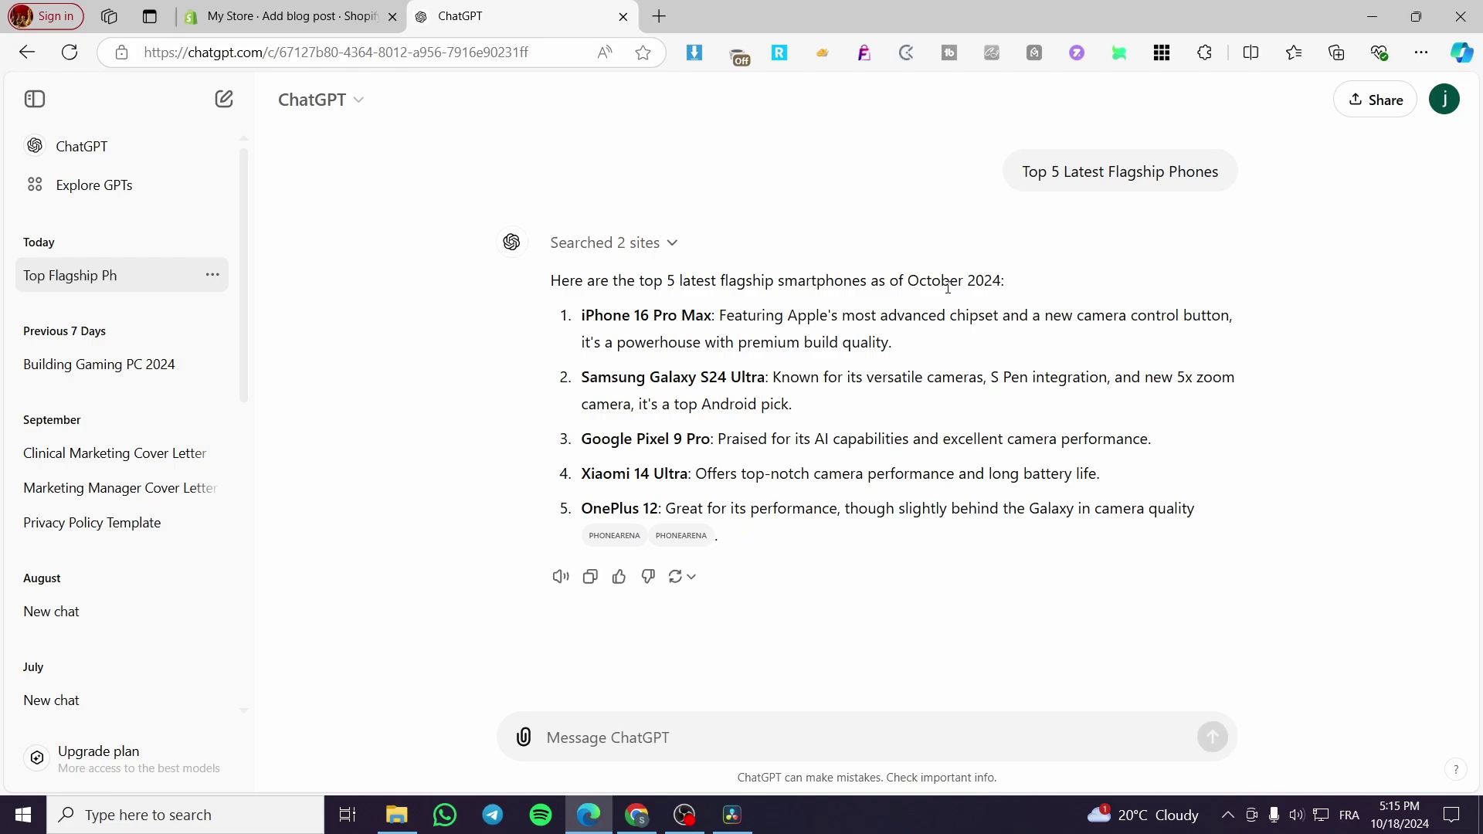
# Send the follow-up prompt "Write me an article about Top 5 Latest Flagship Phones".
pyautogui.moveTo(966, 280); pyautogui.dragTo(870, 282)
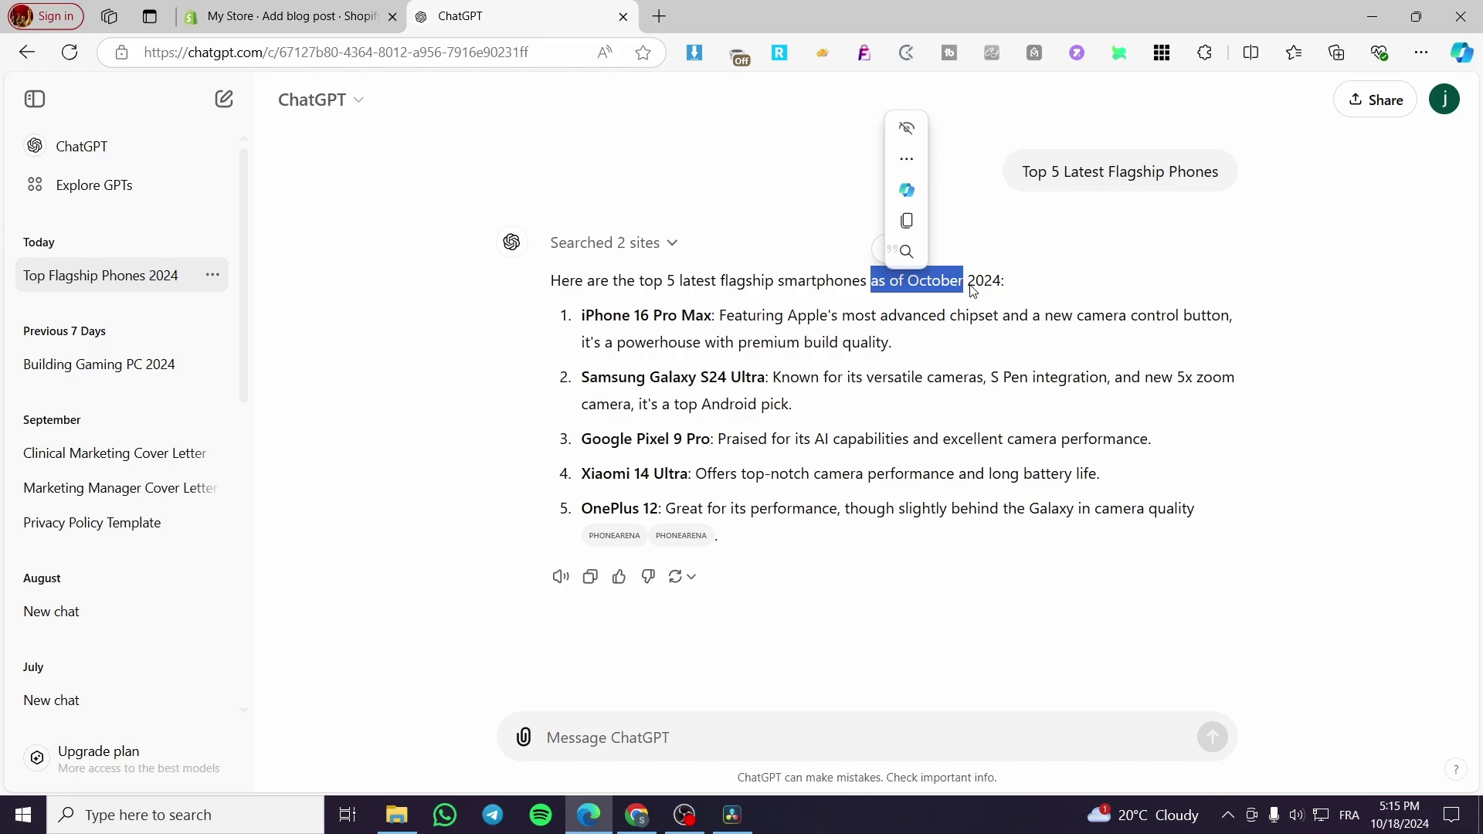
pyautogui.click(687, 396)
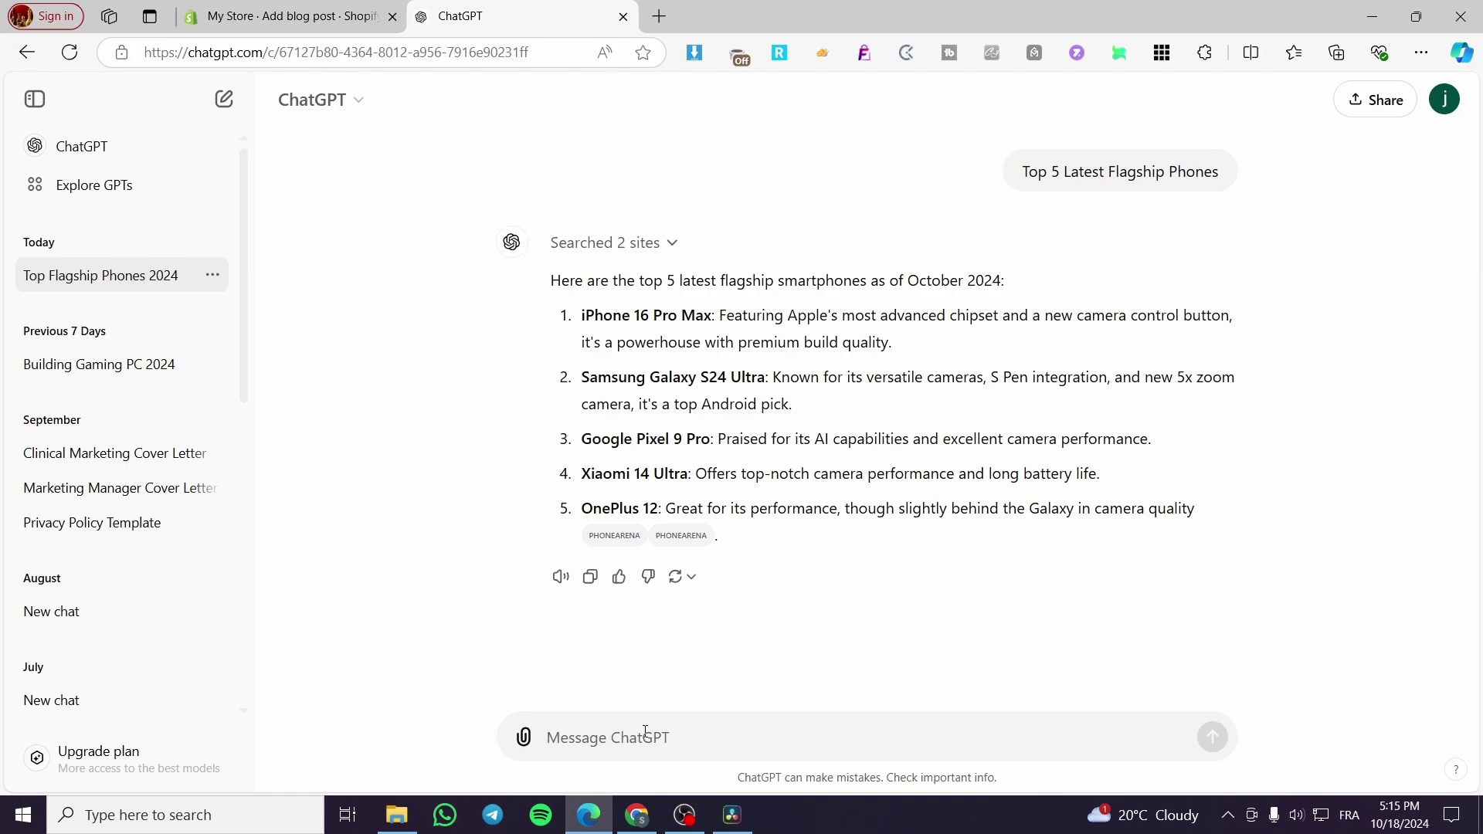
pyautogui.write('Write me an article about')
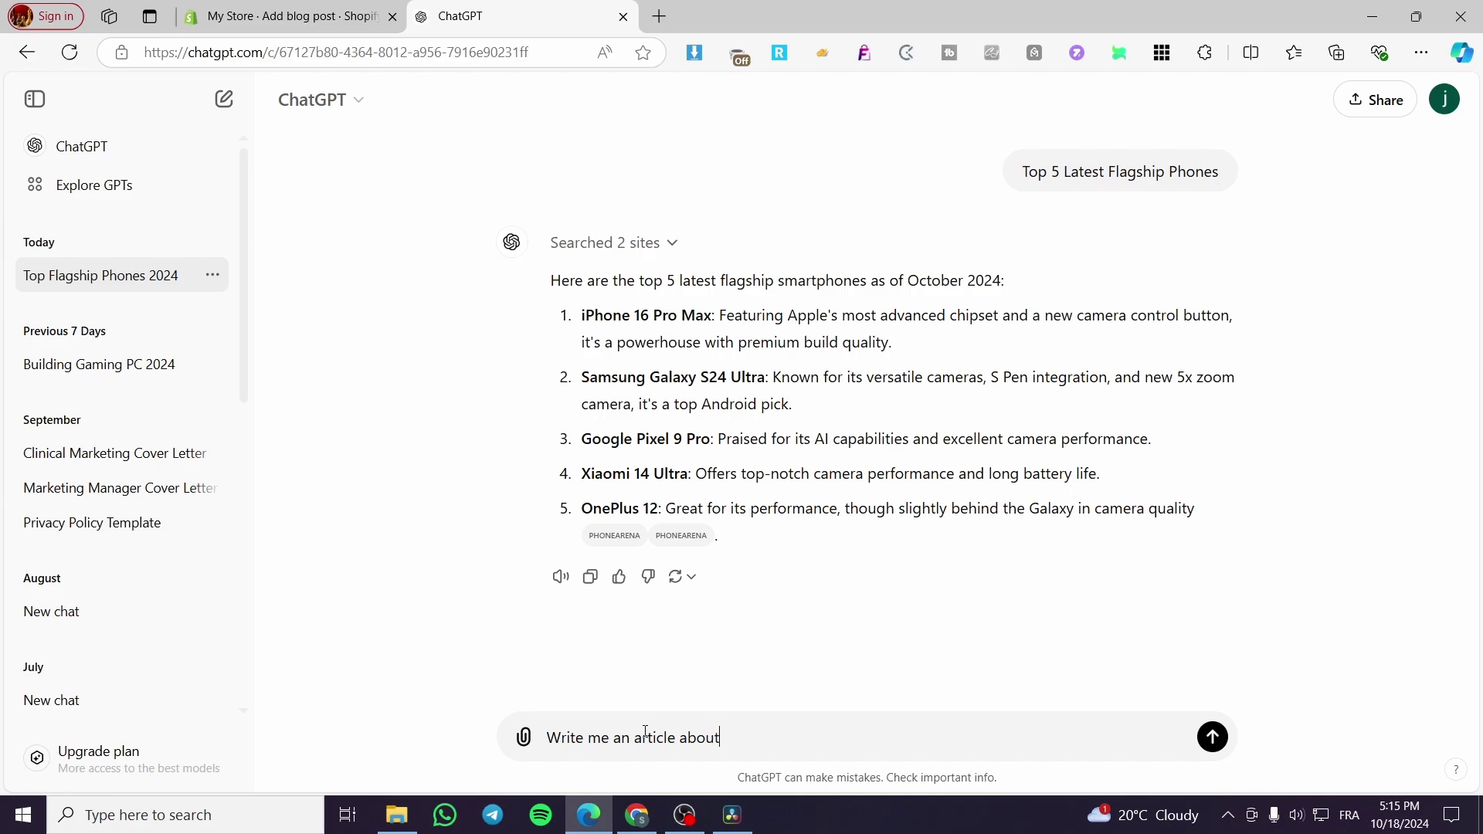
pyautogui.write('Top 5 Latest Flagship Phones')
pyautogui.press('Return')
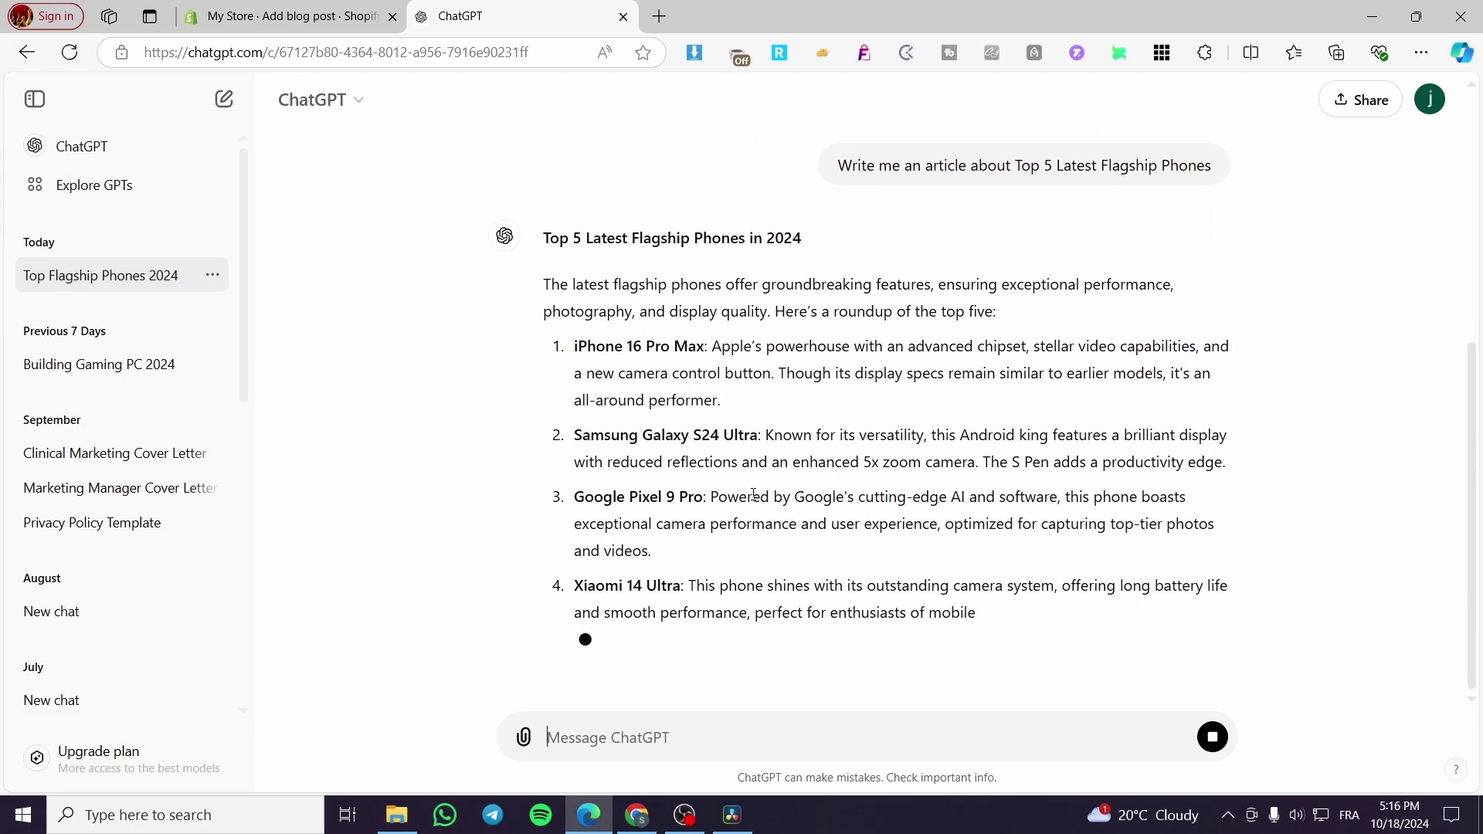
# Read through the generated article from its heading to the closing paragraph.
pyautogui.scroll(7, 914, 652)
pyautogui.scroll(-6, 754, 496)
pyautogui.scroll(-3, 754, 496)
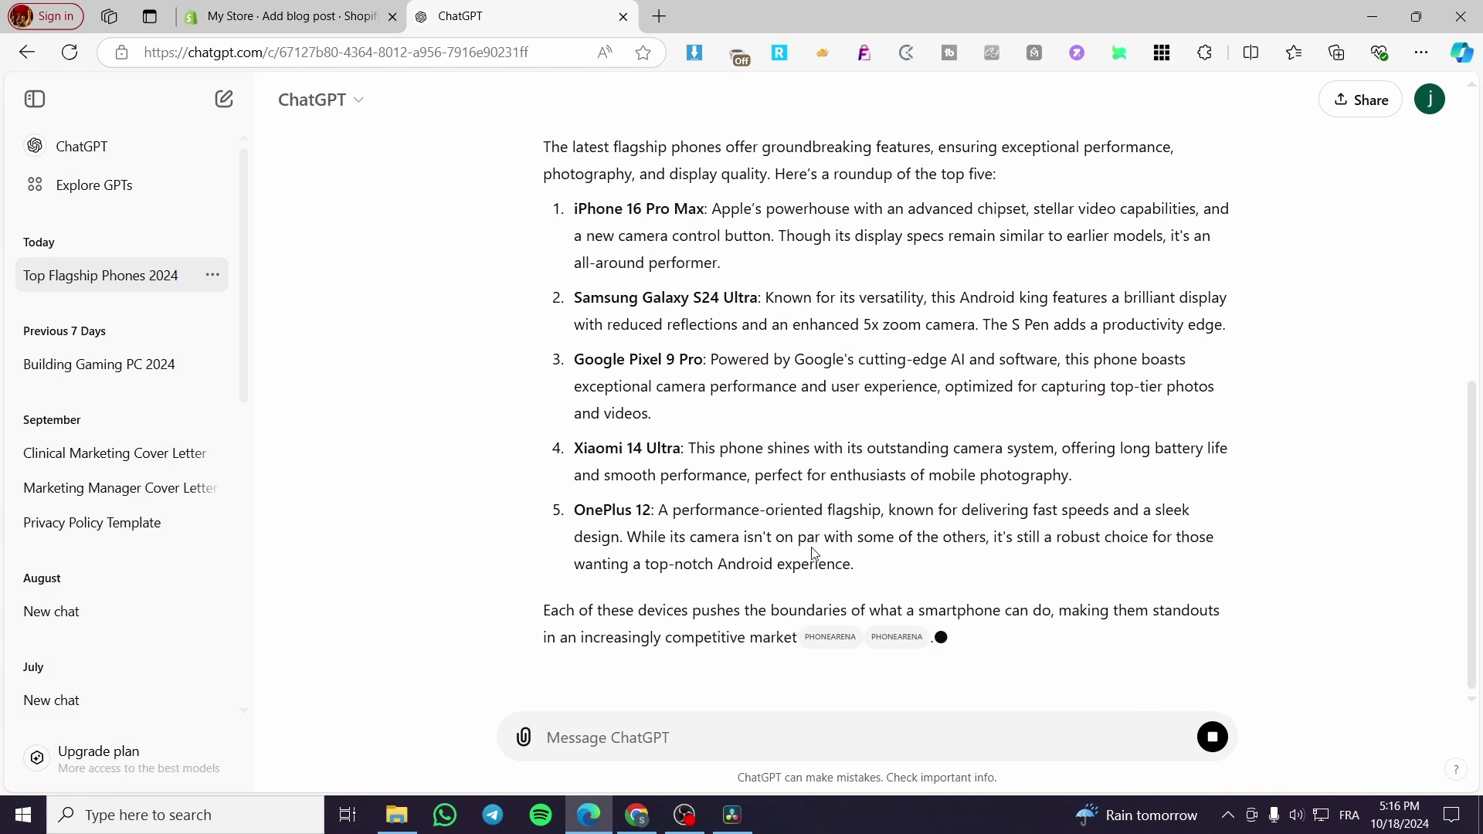
pyautogui.scroll(8, 812, 553)
pyautogui.scroll(-5, 798, 552)
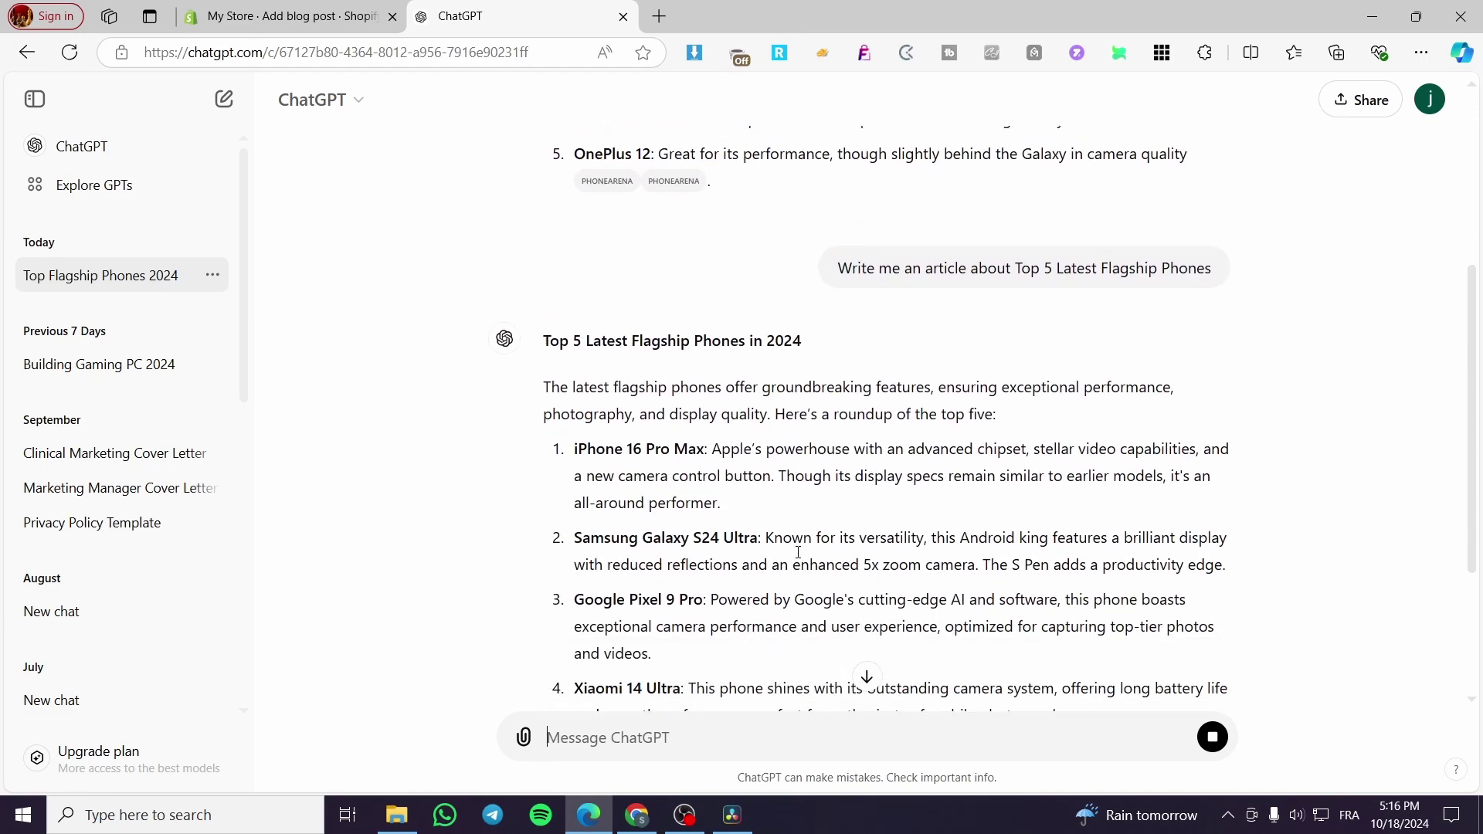
pyautogui.scroll(-1, 798, 552)
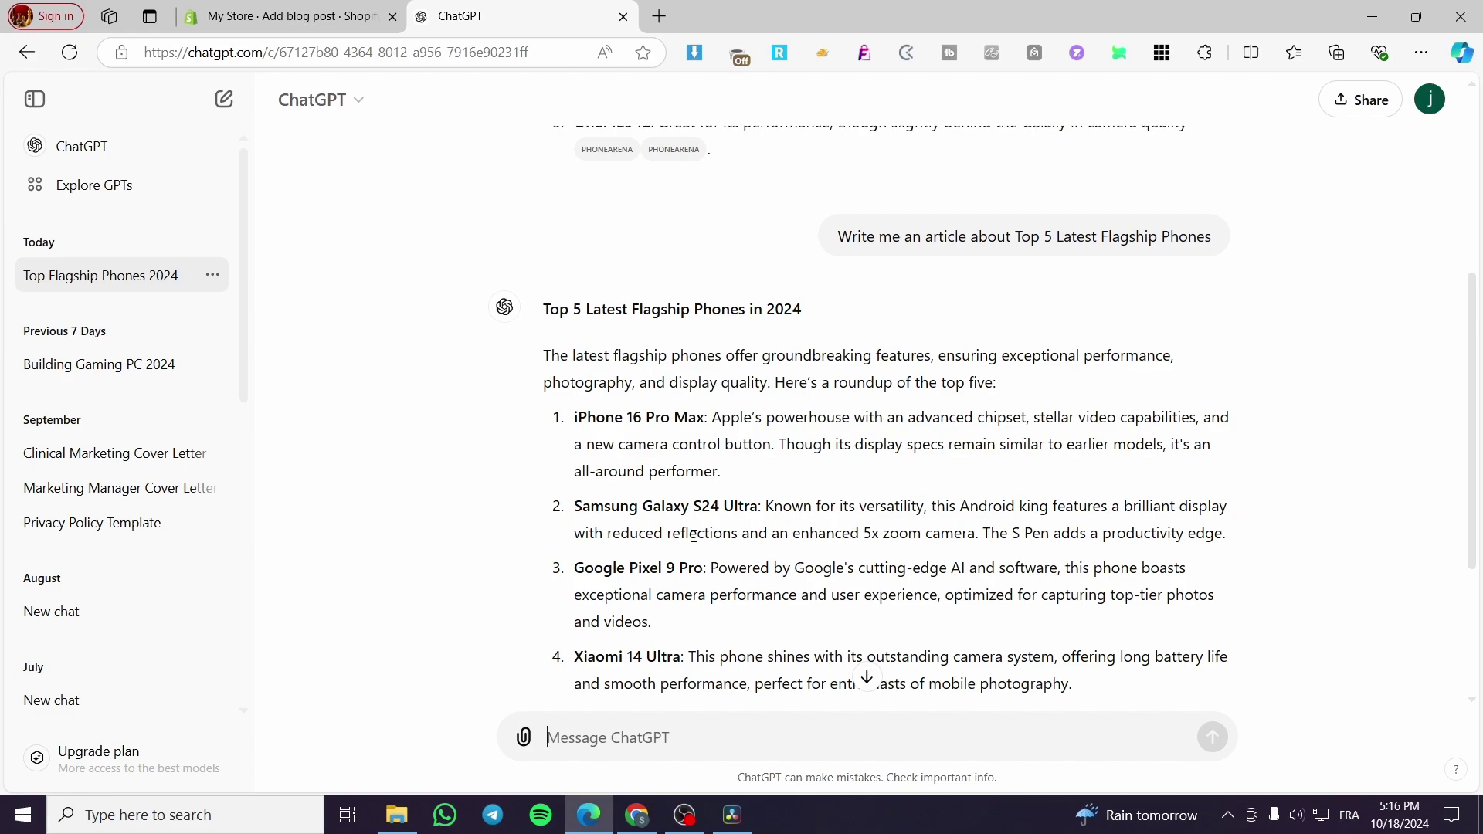
pyautogui.scroll(-4, 693, 535)
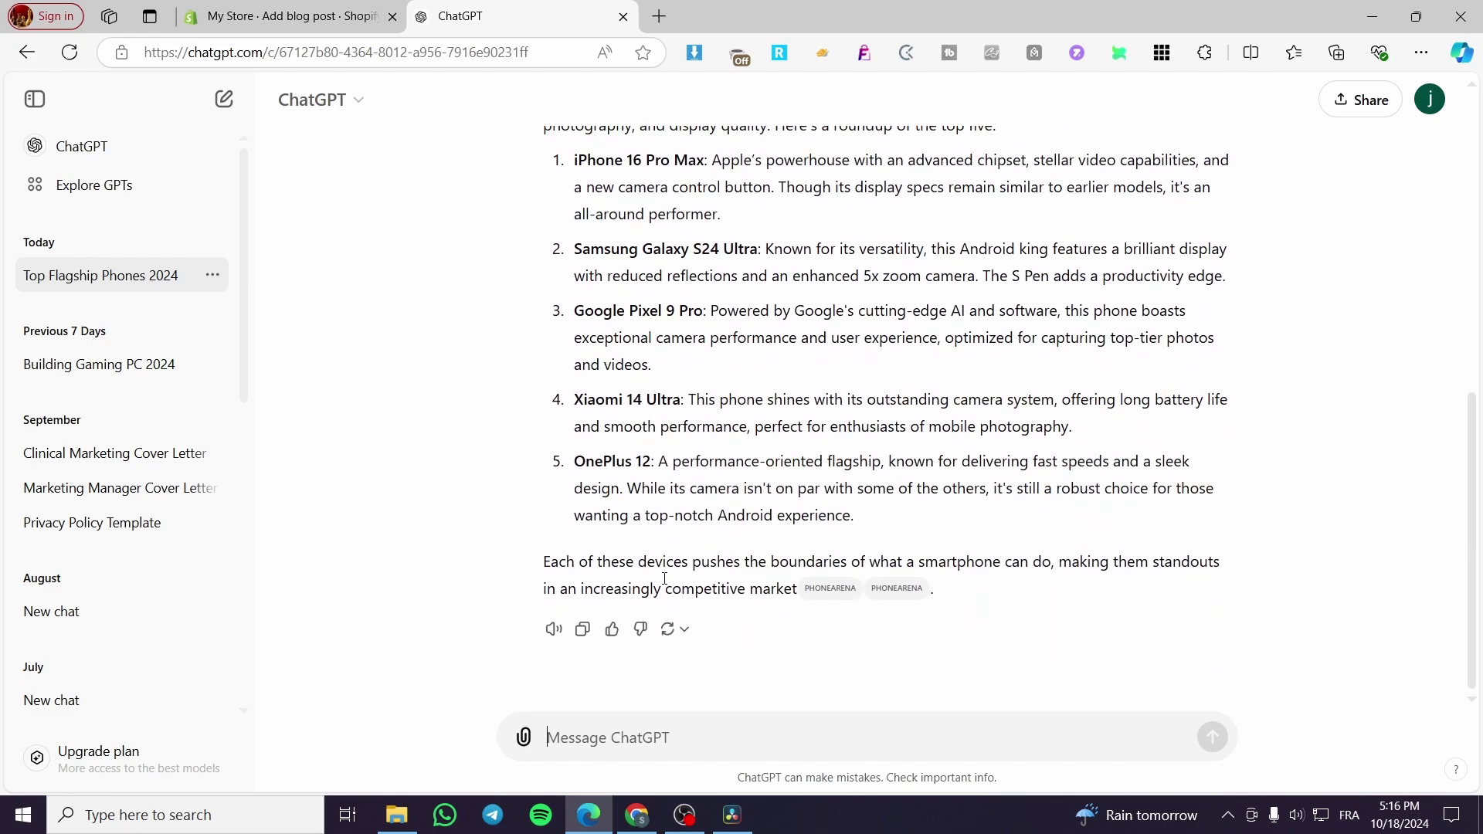
pyautogui.scroll(4, 661, 575)
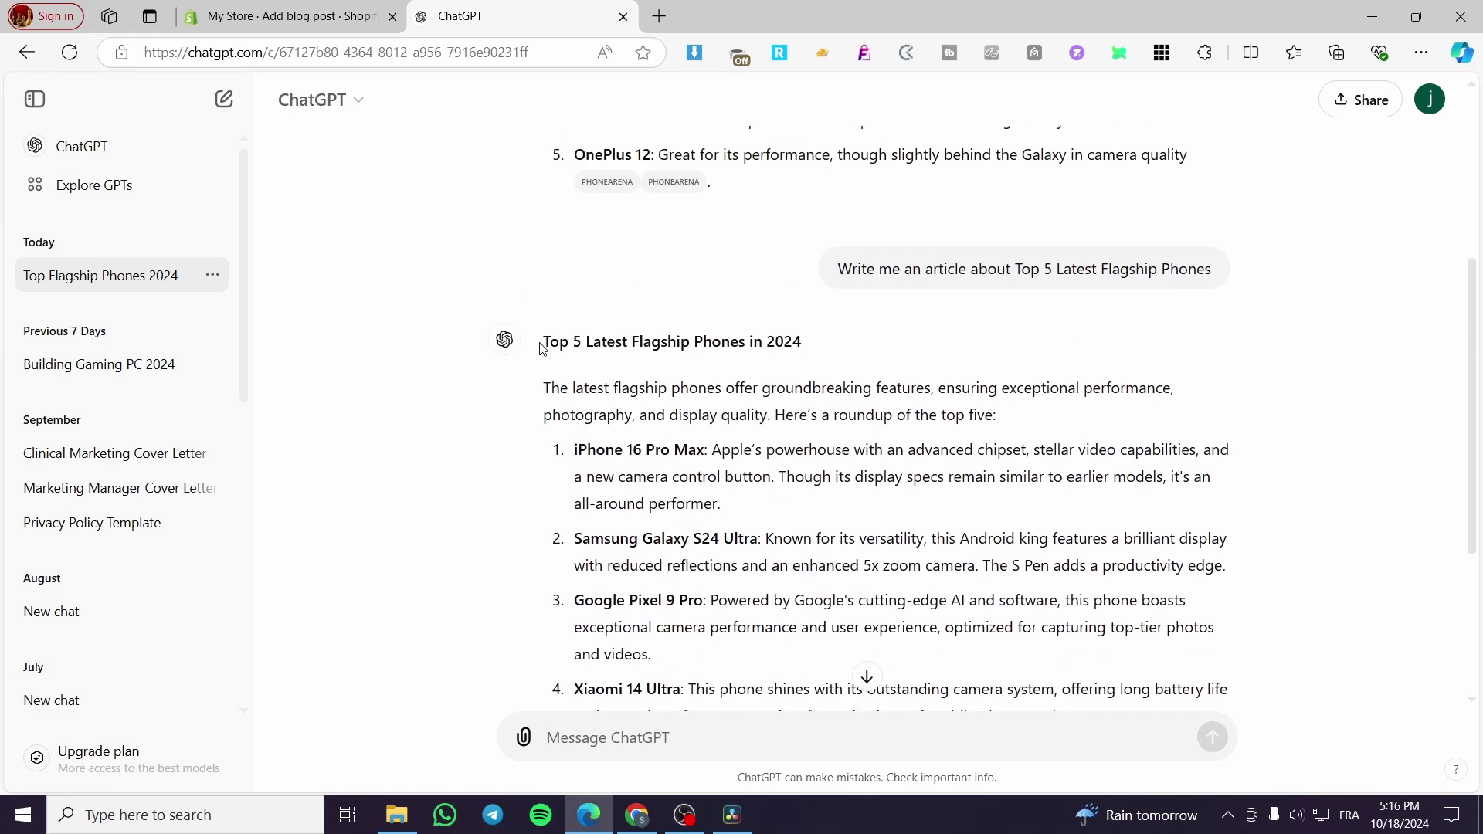
# Copy the generated article from its introduction to the closing paragraph and paste it into the Shopify blog post's content.
pyautogui.moveTo(545, 343); pyautogui.dragTo(652, 440)
pyautogui.click(654, 438)
pyautogui.moveTo(546, 390); pyautogui.dragTo(794, 593)
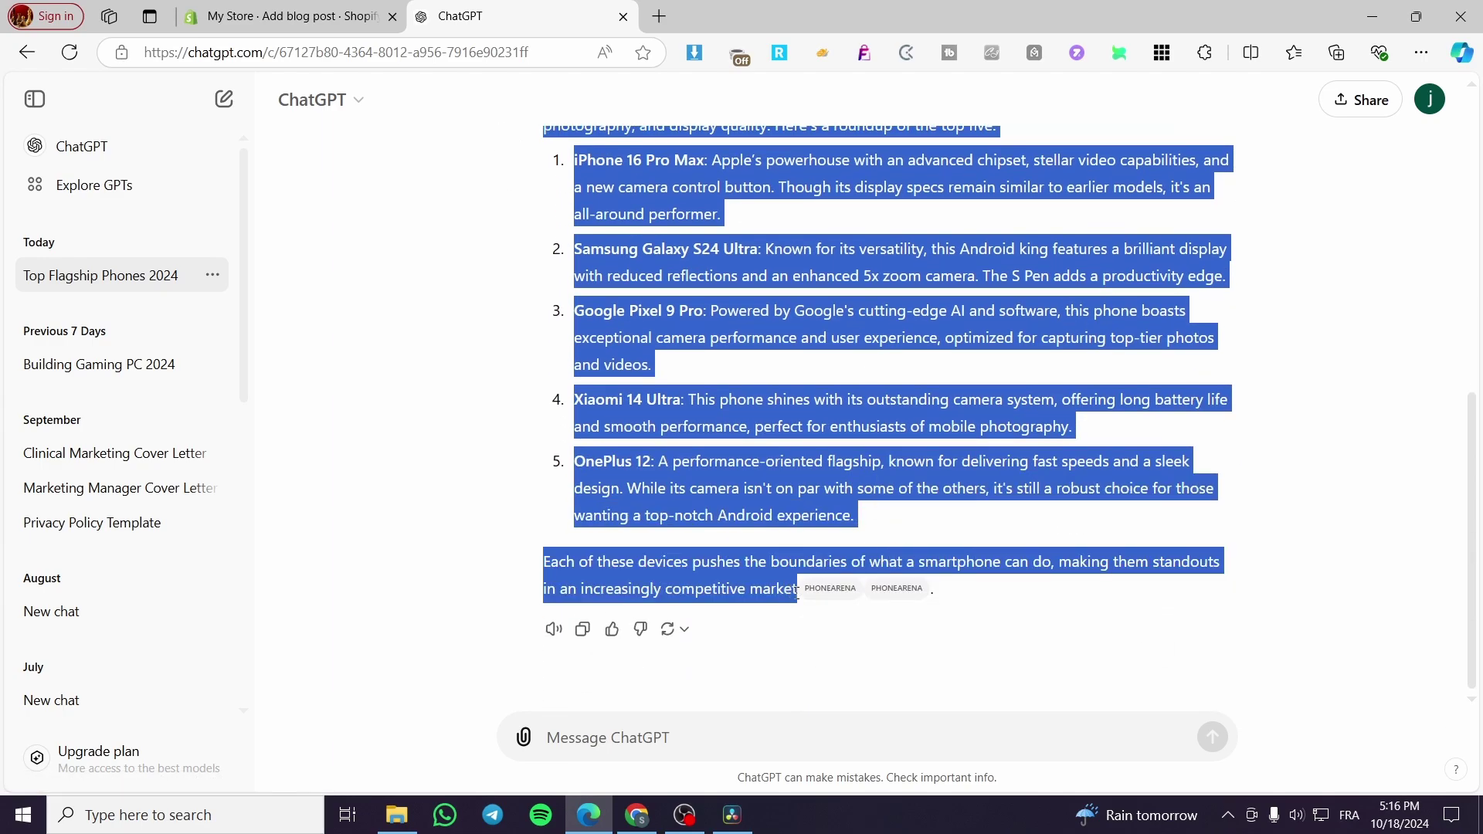
pyautogui.click(291, 6)
pyautogui.click(523, 463)
pyautogui.hotkey('ctrl', 'v')
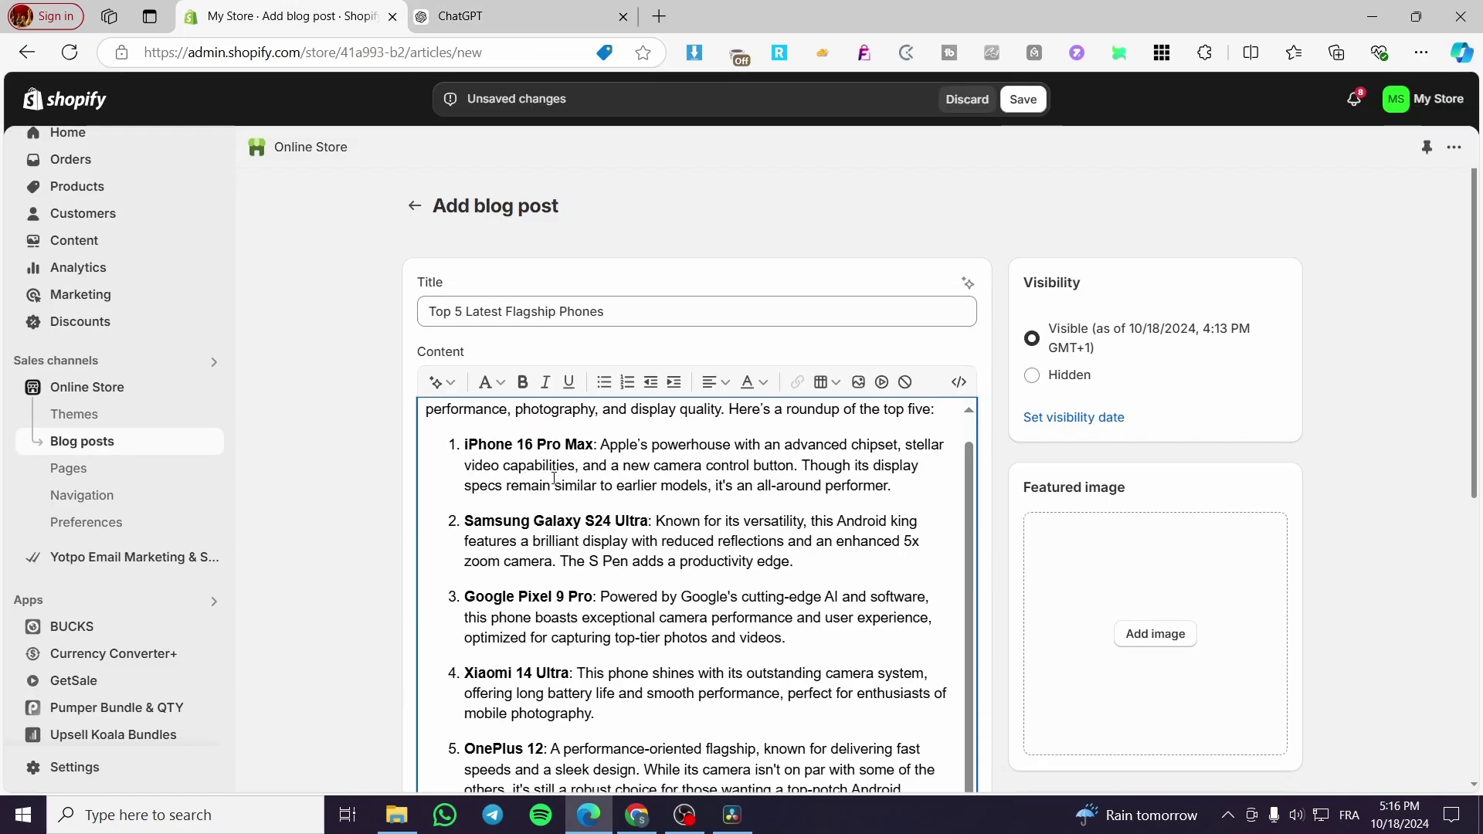
pyautogui.scroll(1, 771, 571)
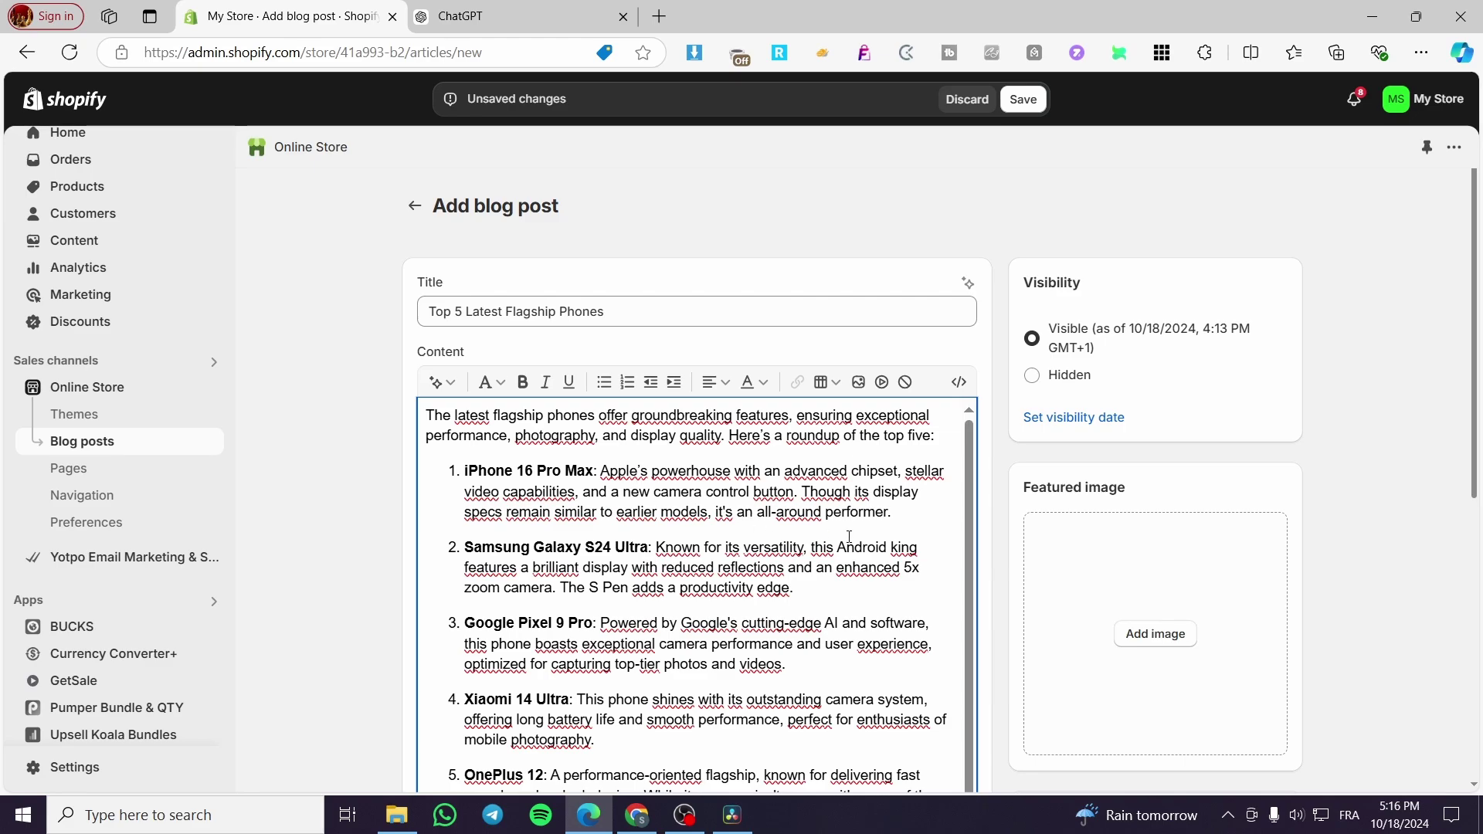
pyautogui.click(894, 512)
pyautogui.click(858, 382)
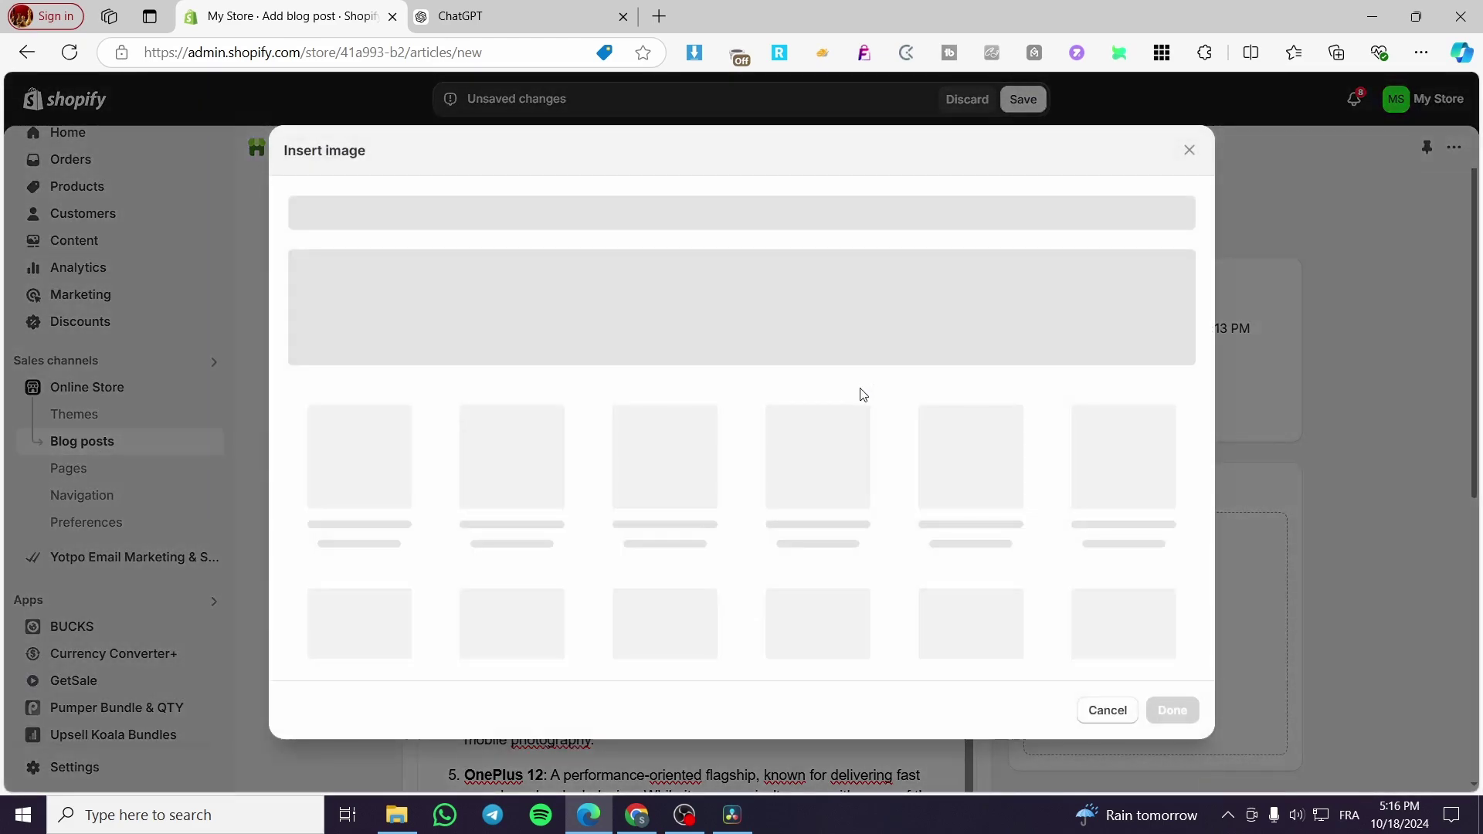
pyautogui.click(1189, 154)
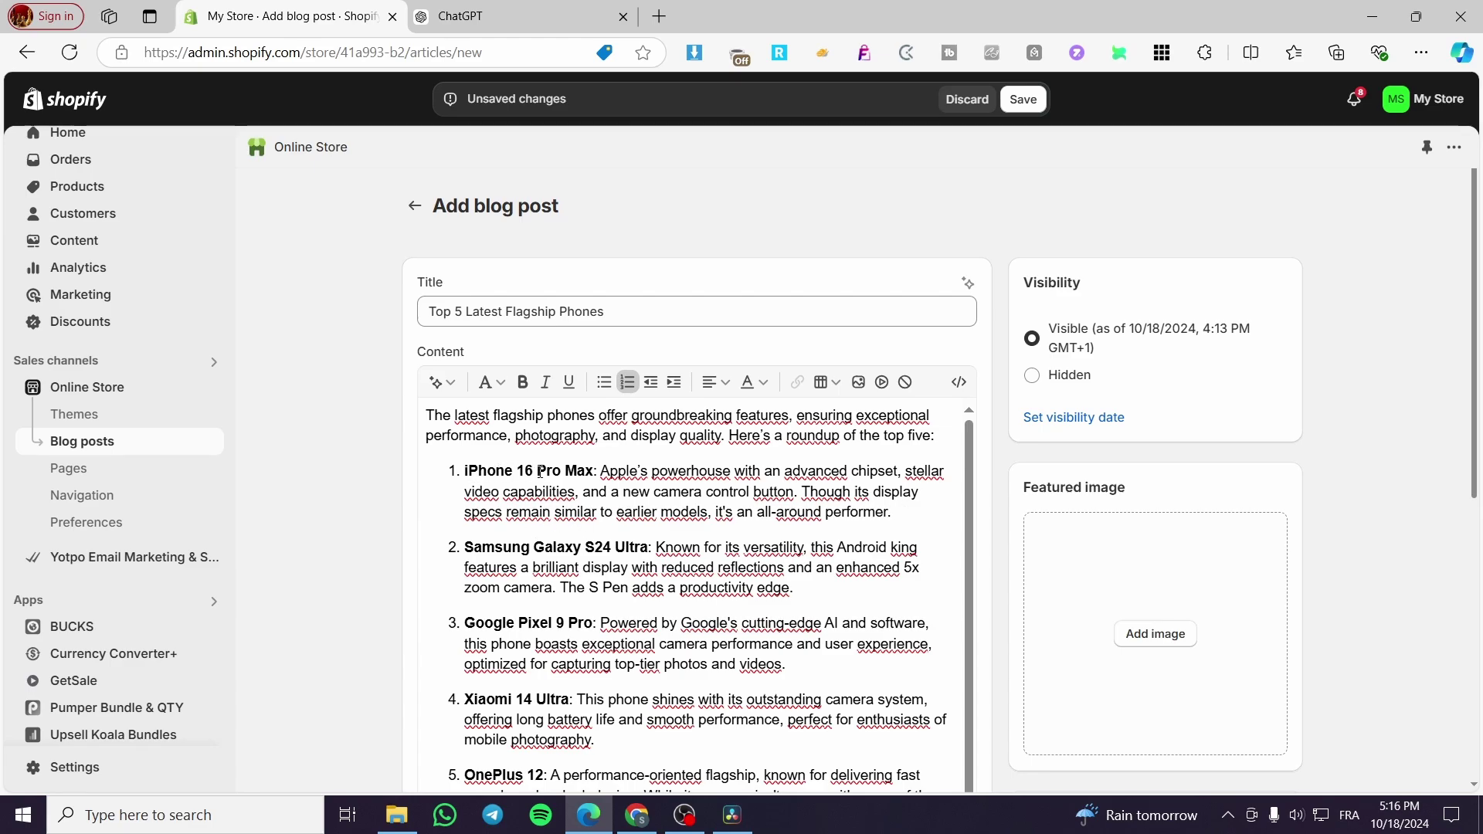
# Review the pasted article down to its closing paragraph and the post settings beside and below it.
pyautogui.scroll(-1, 647, 529)
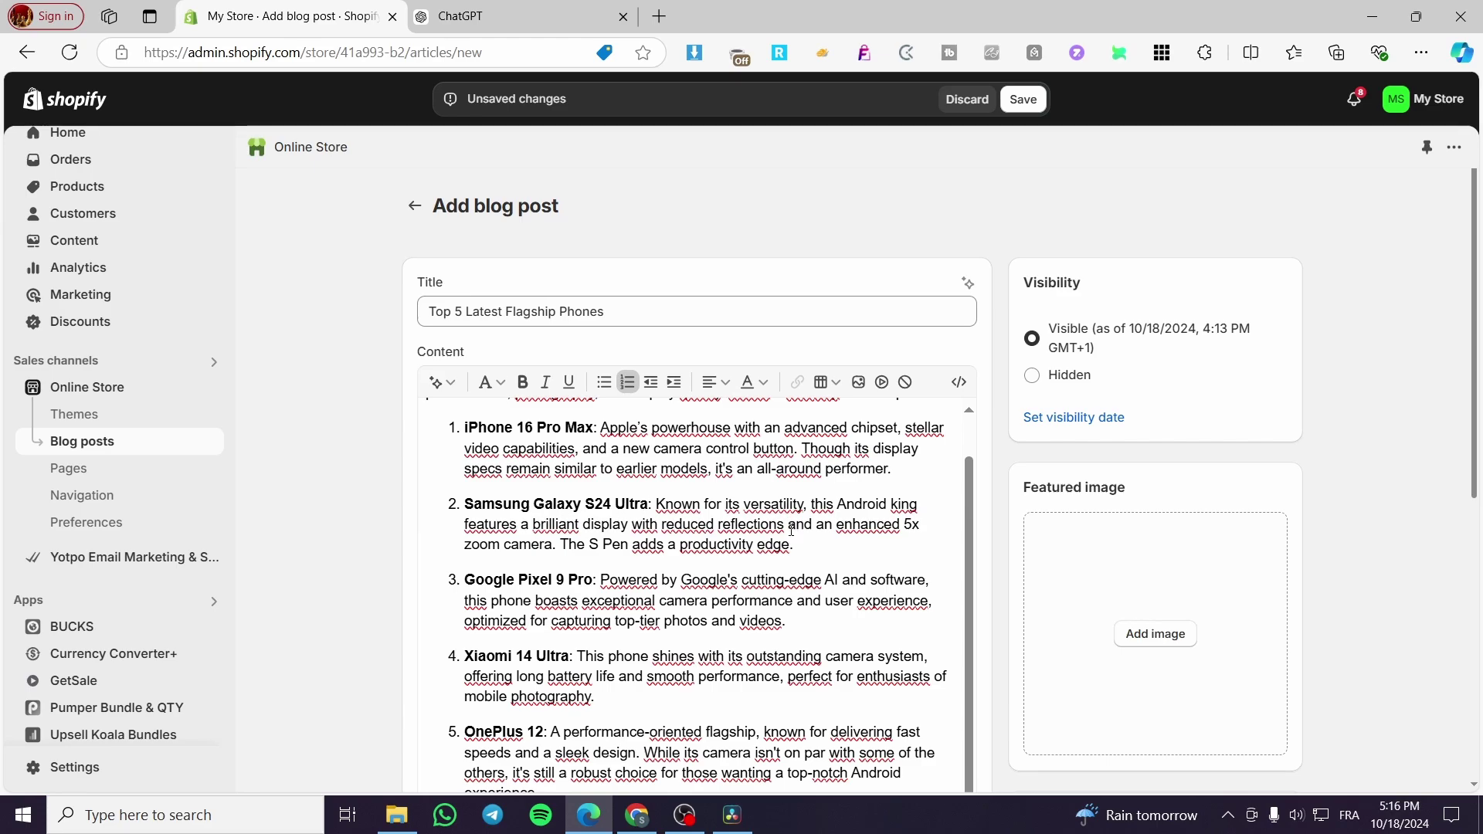
pyautogui.scroll(-2, 645, 506)
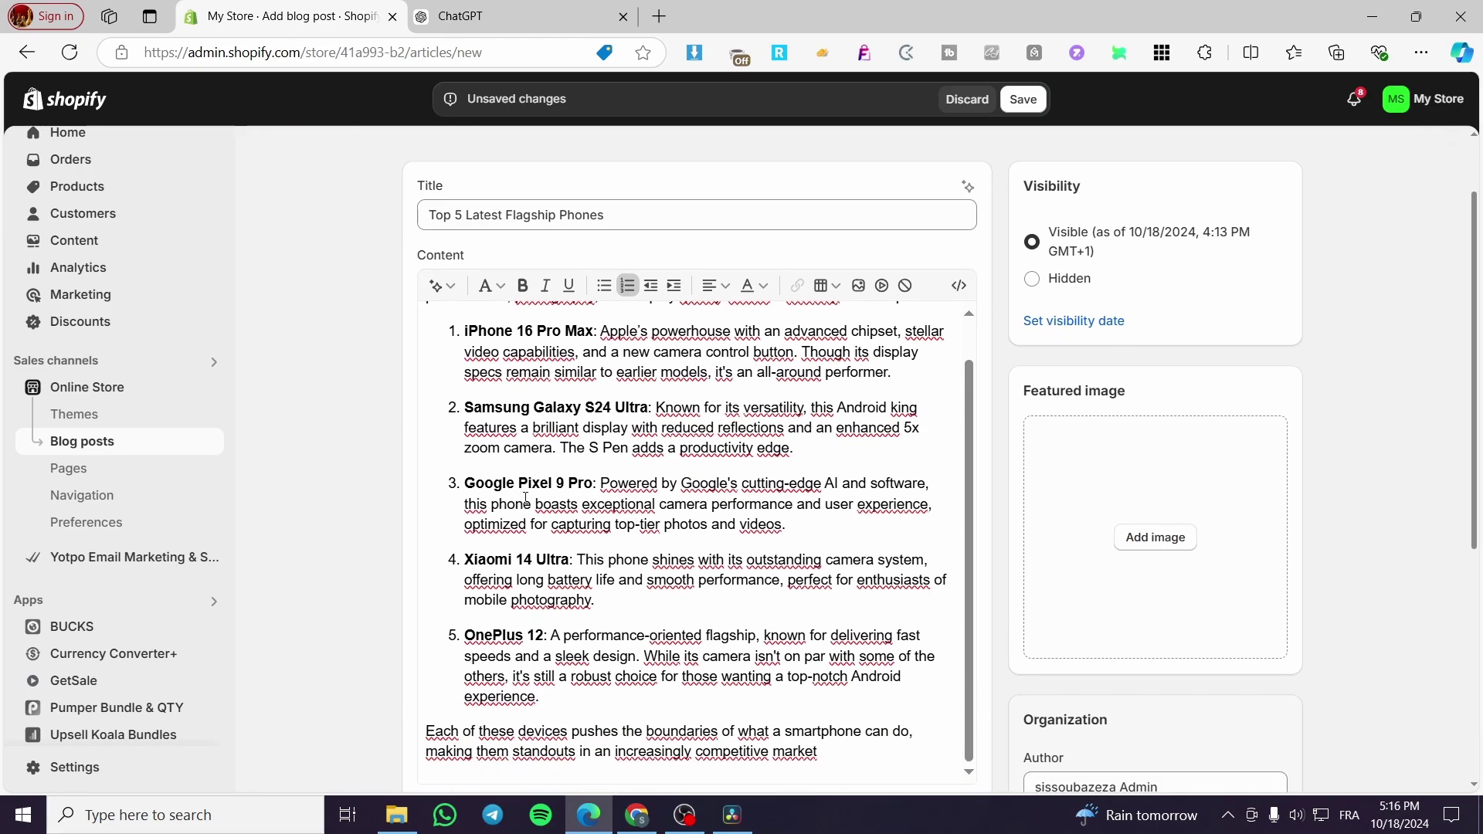
pyautogui.scroll(-2, 632, 493)
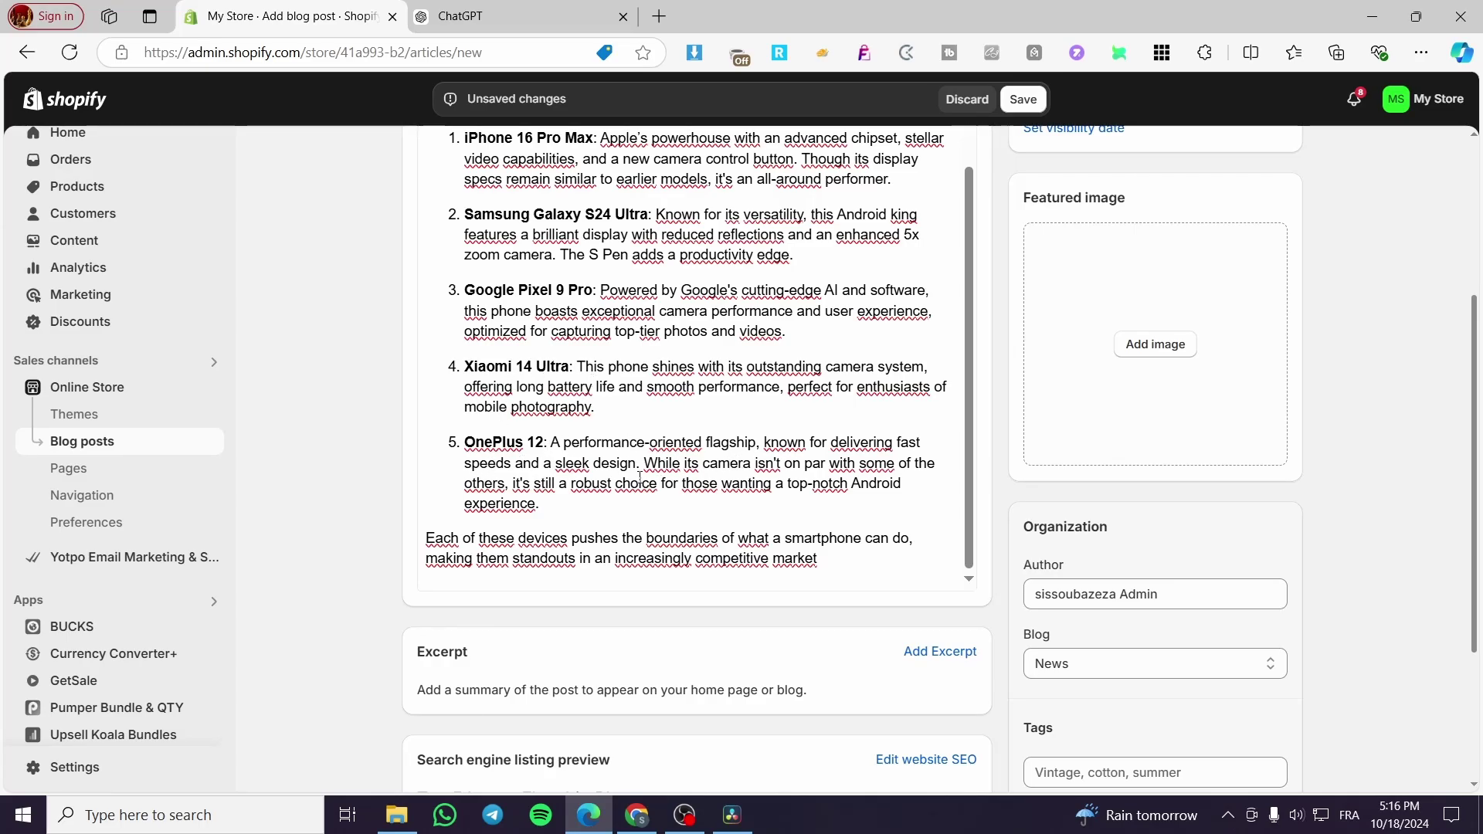
pyautogui.click(544, 444)
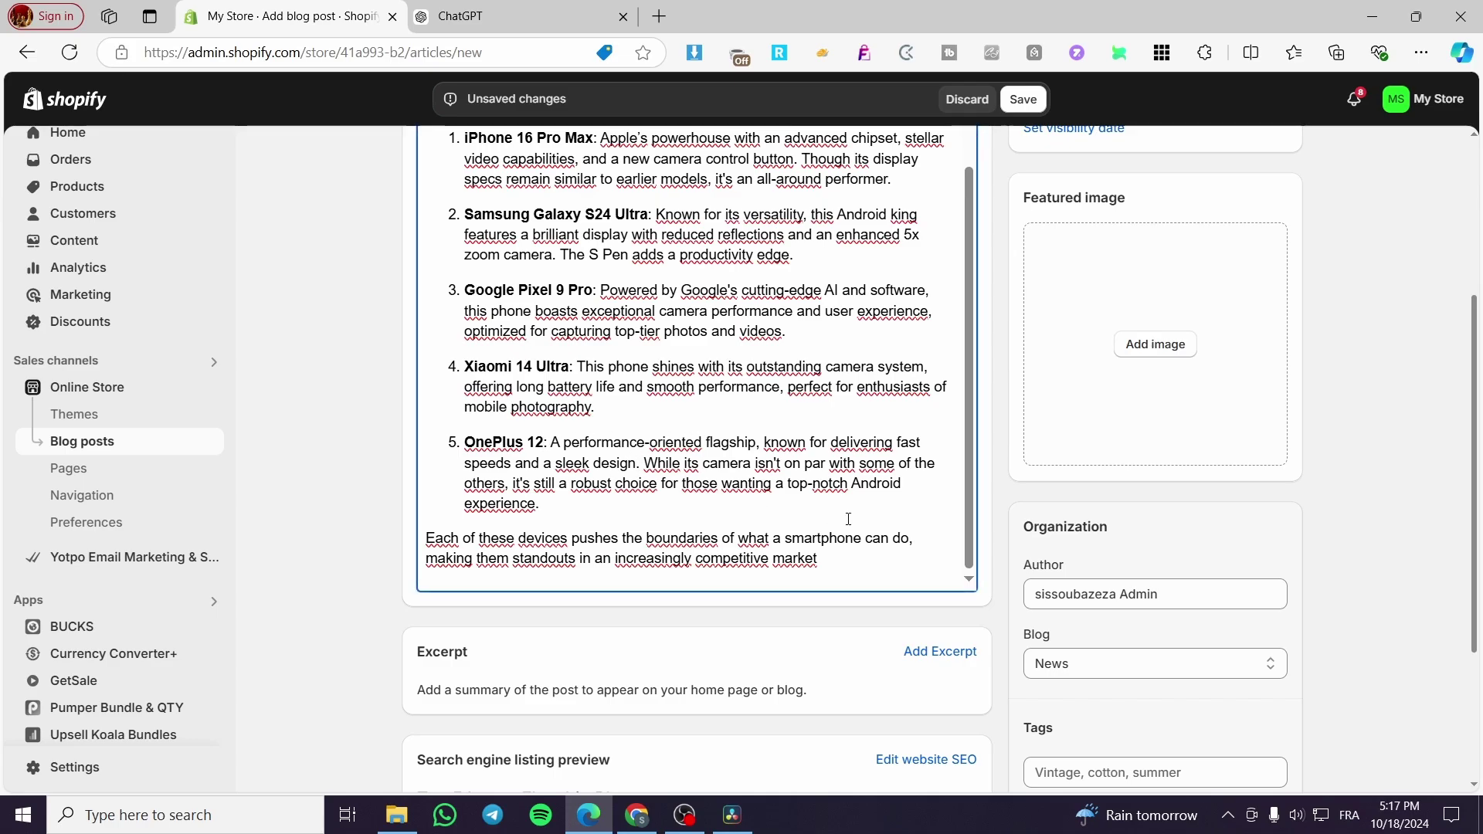
pyautogui.scroll(1, 850, 521)
pyautogui.scroll(3, 849, 520)
pyautogui.scroll(-5, 1044, 487)
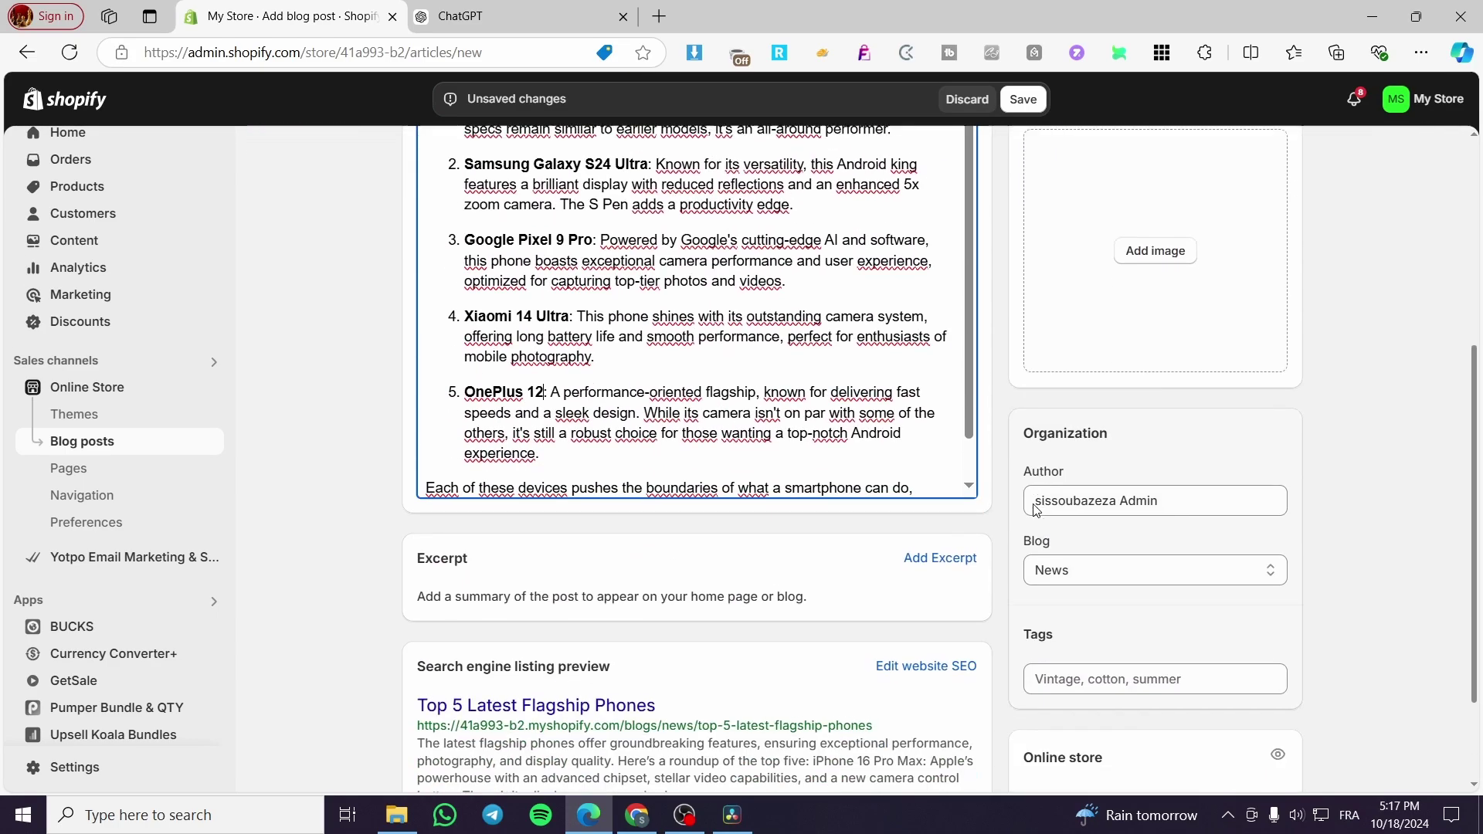
# Add the "Purple Colorful Organic Mind Map Brainstorm" image from the Downloads folder as the post's featured image.
pyautogui.scroll(3, 1043, 487)
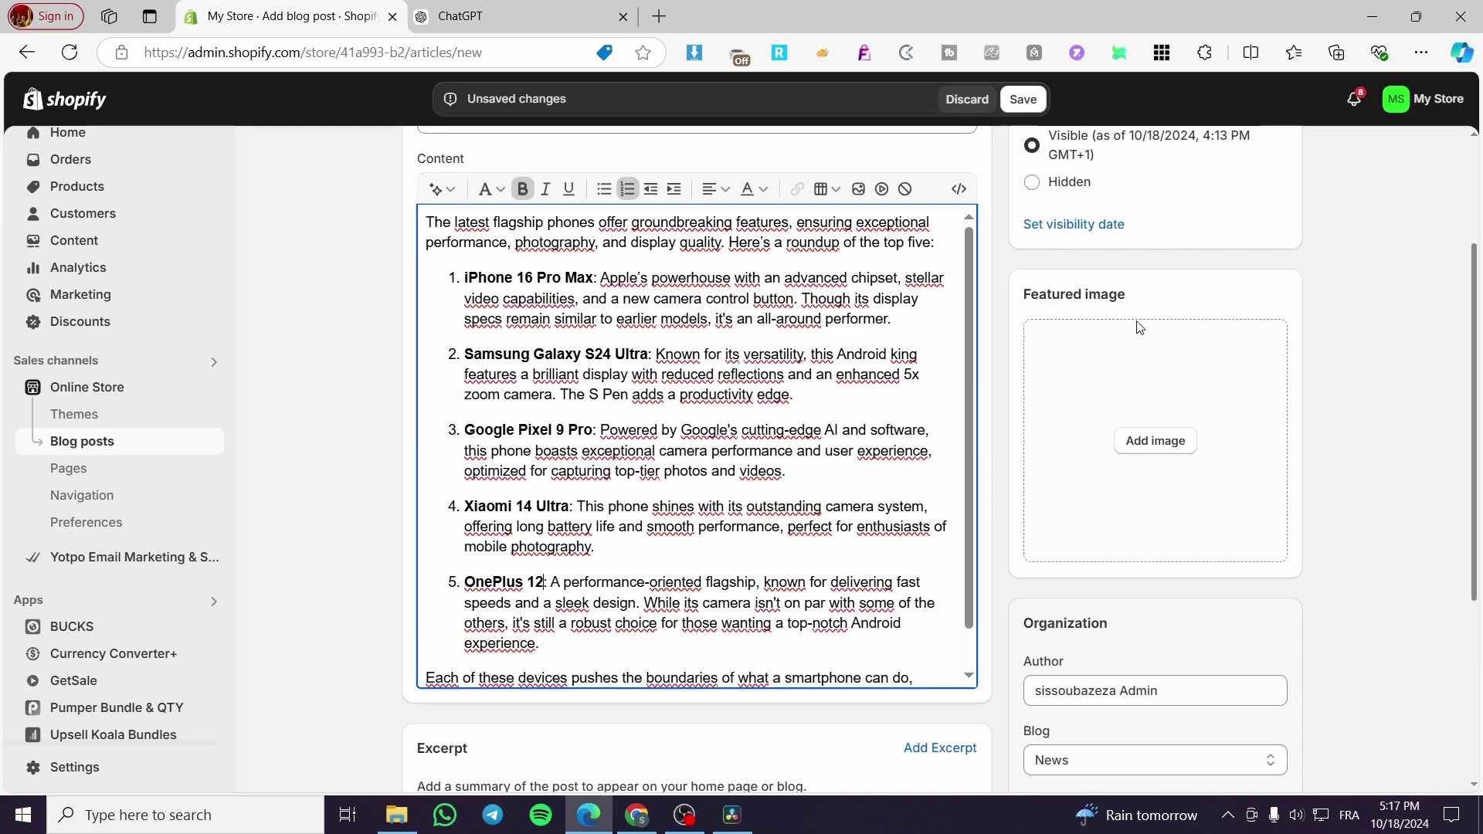
pyautogui.click(1167, 438)
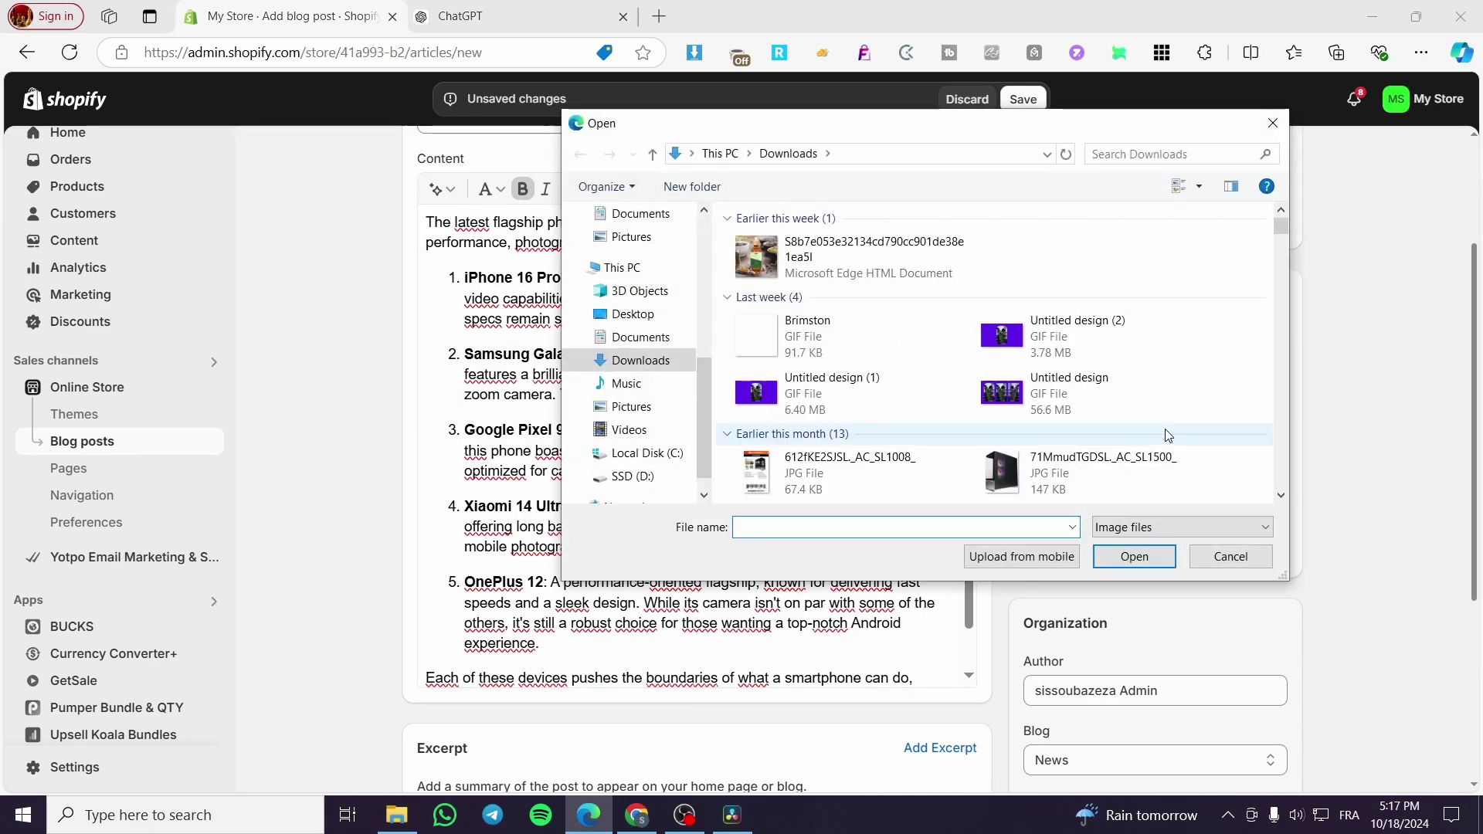
pyautogui.scroll(-2, 1119, 317)
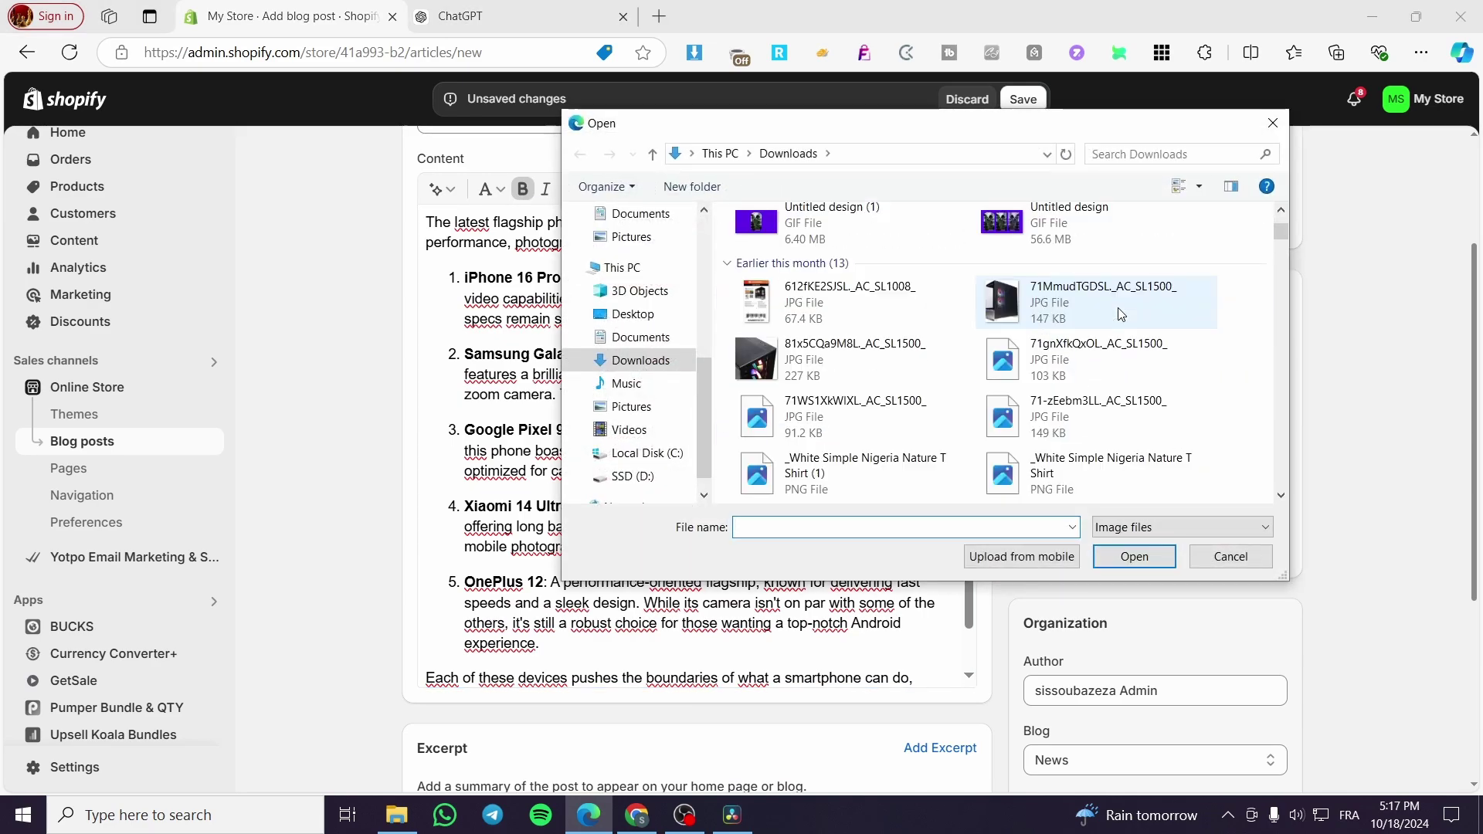
pyautogui.scroll(-2, 1118, 307)
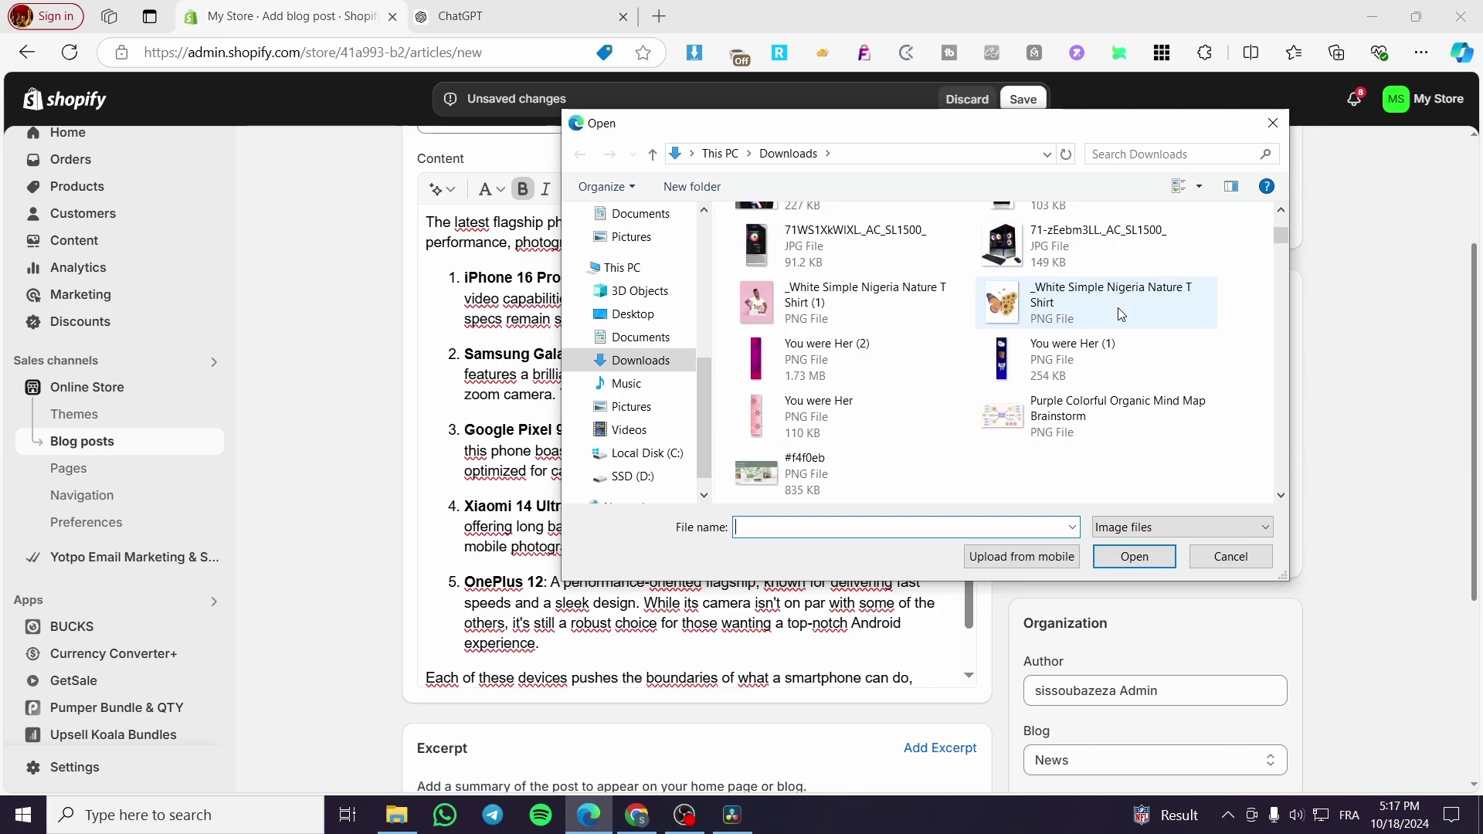
pyautogui.click(1178, 410)
pyautogui.doubleClick(1092, 420)
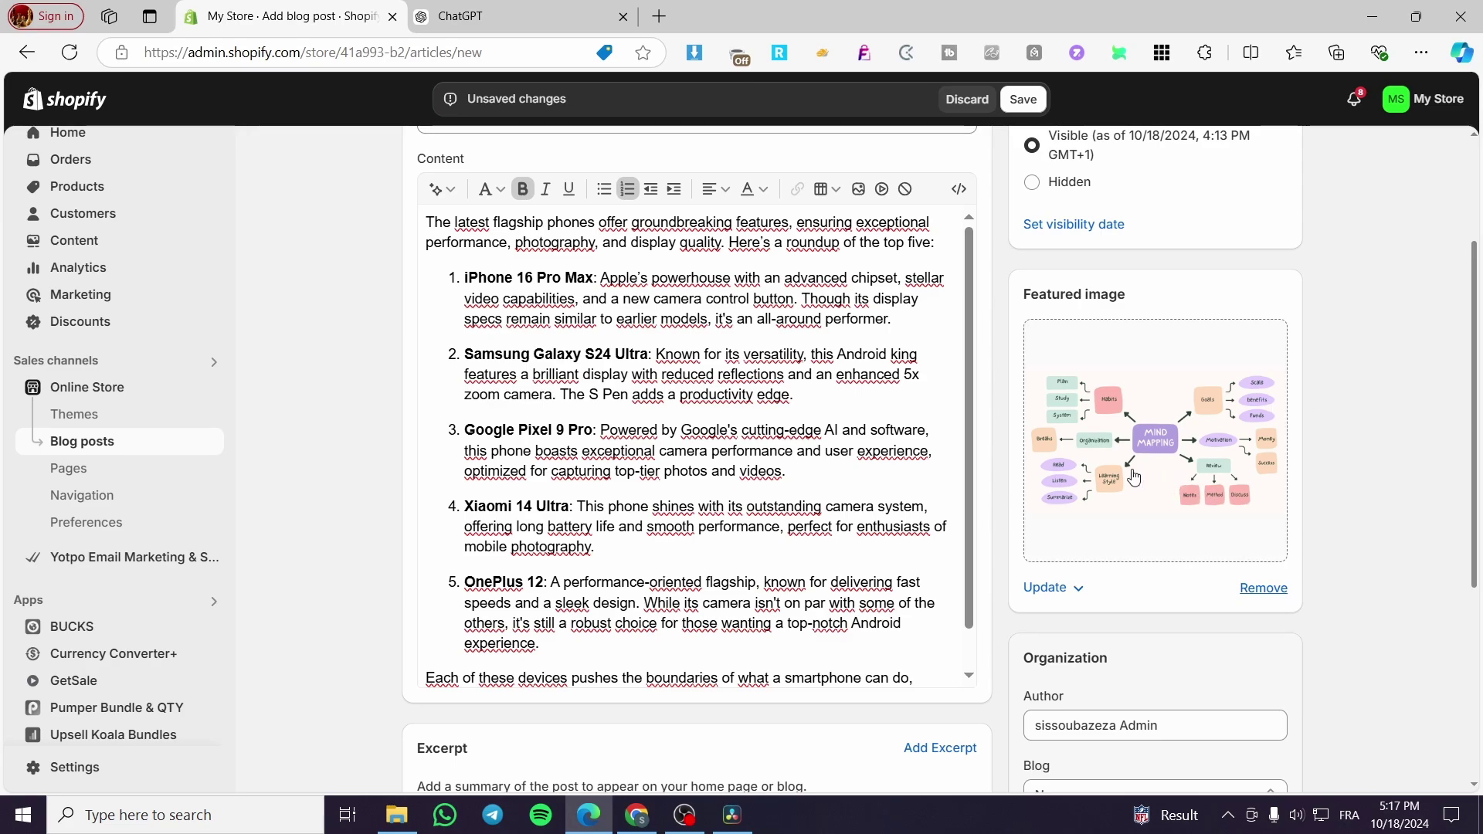
# Try to shorten the post's author to "Admin" and reselect the suggested author entry.
pyautogui.scroll(-3, 1332, 441)
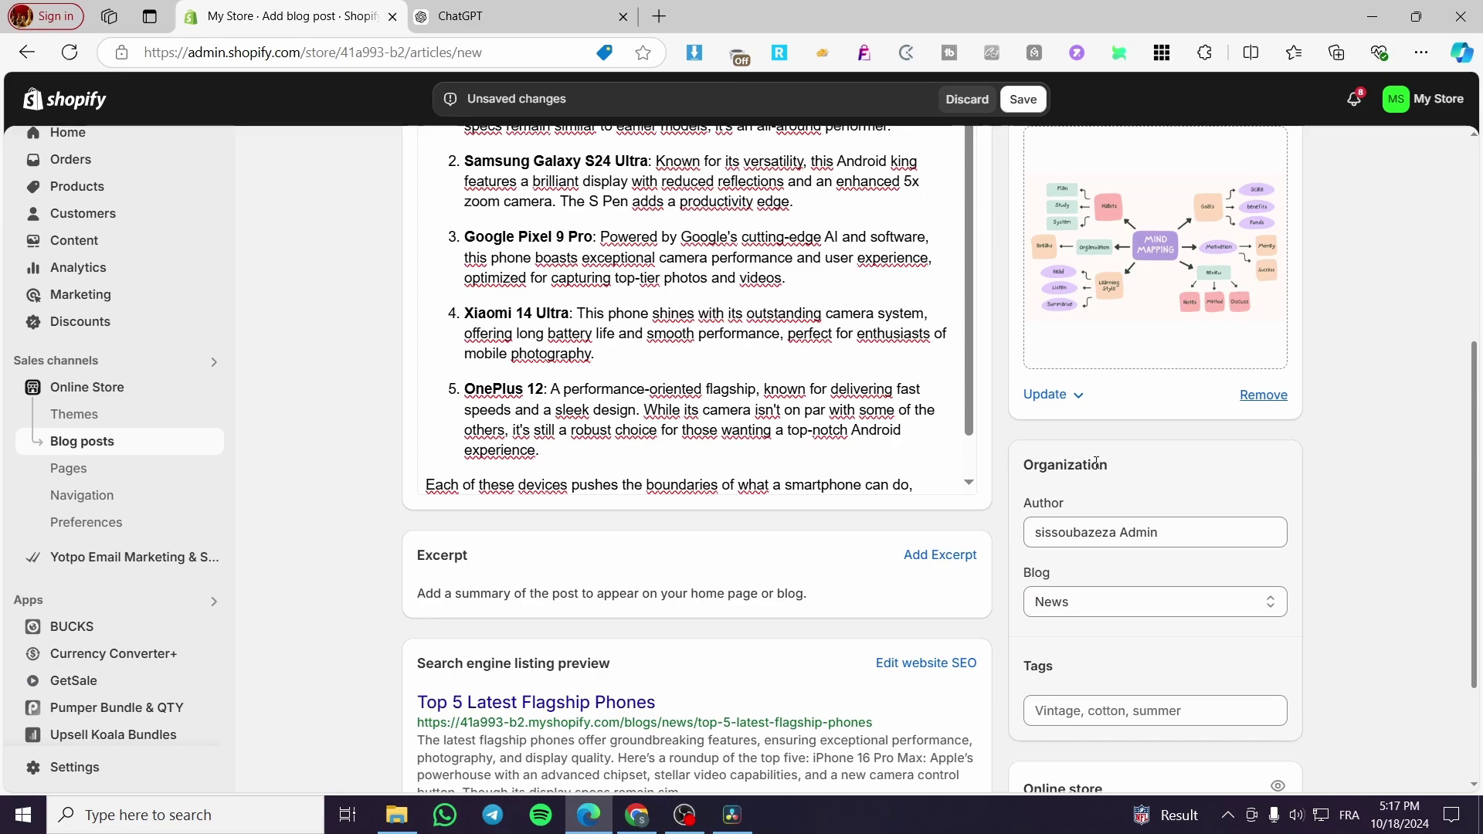
pyautogui.click(1128, 532)
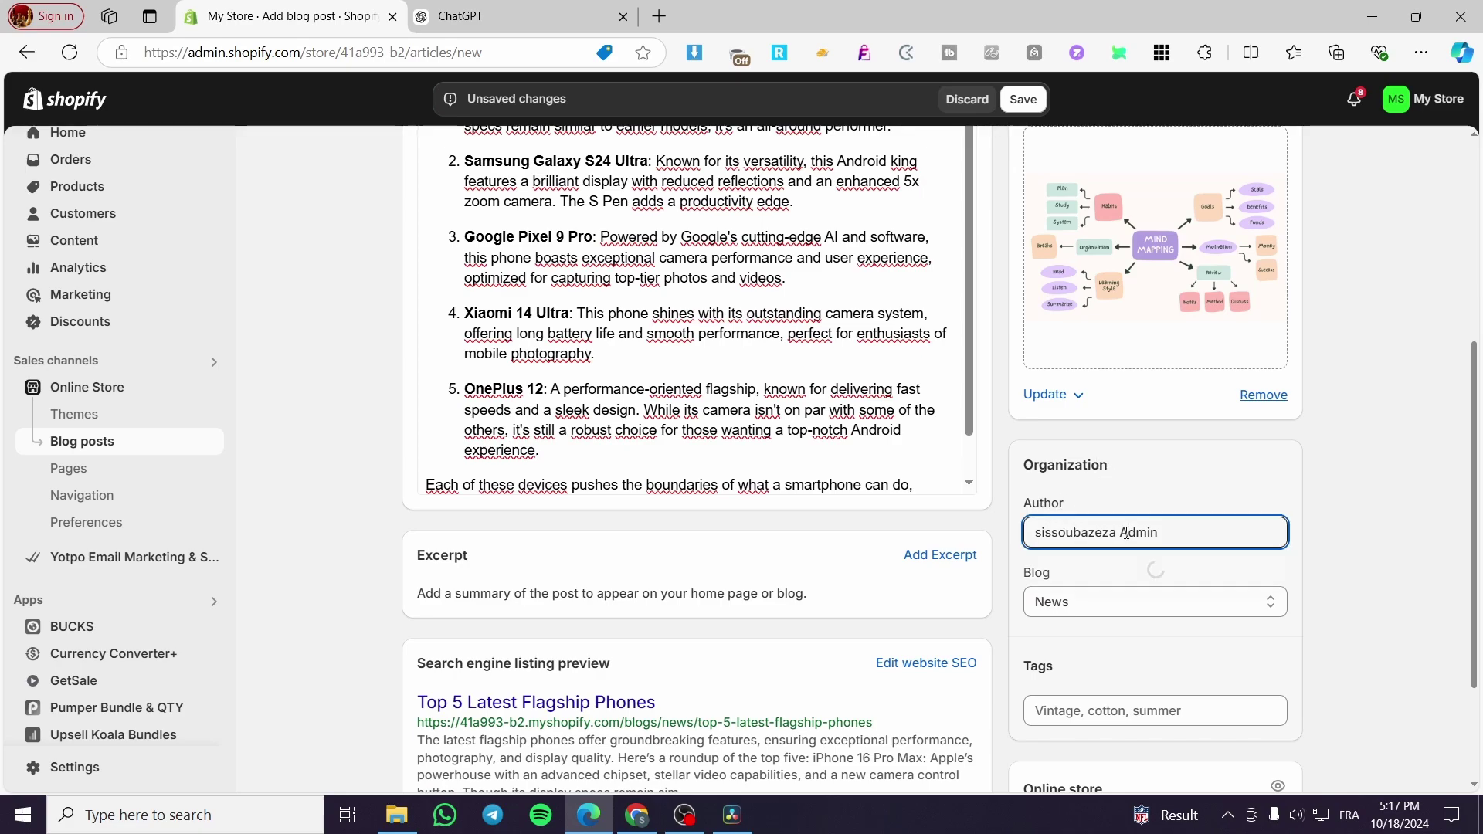
pyautogui.click(1226, 526)
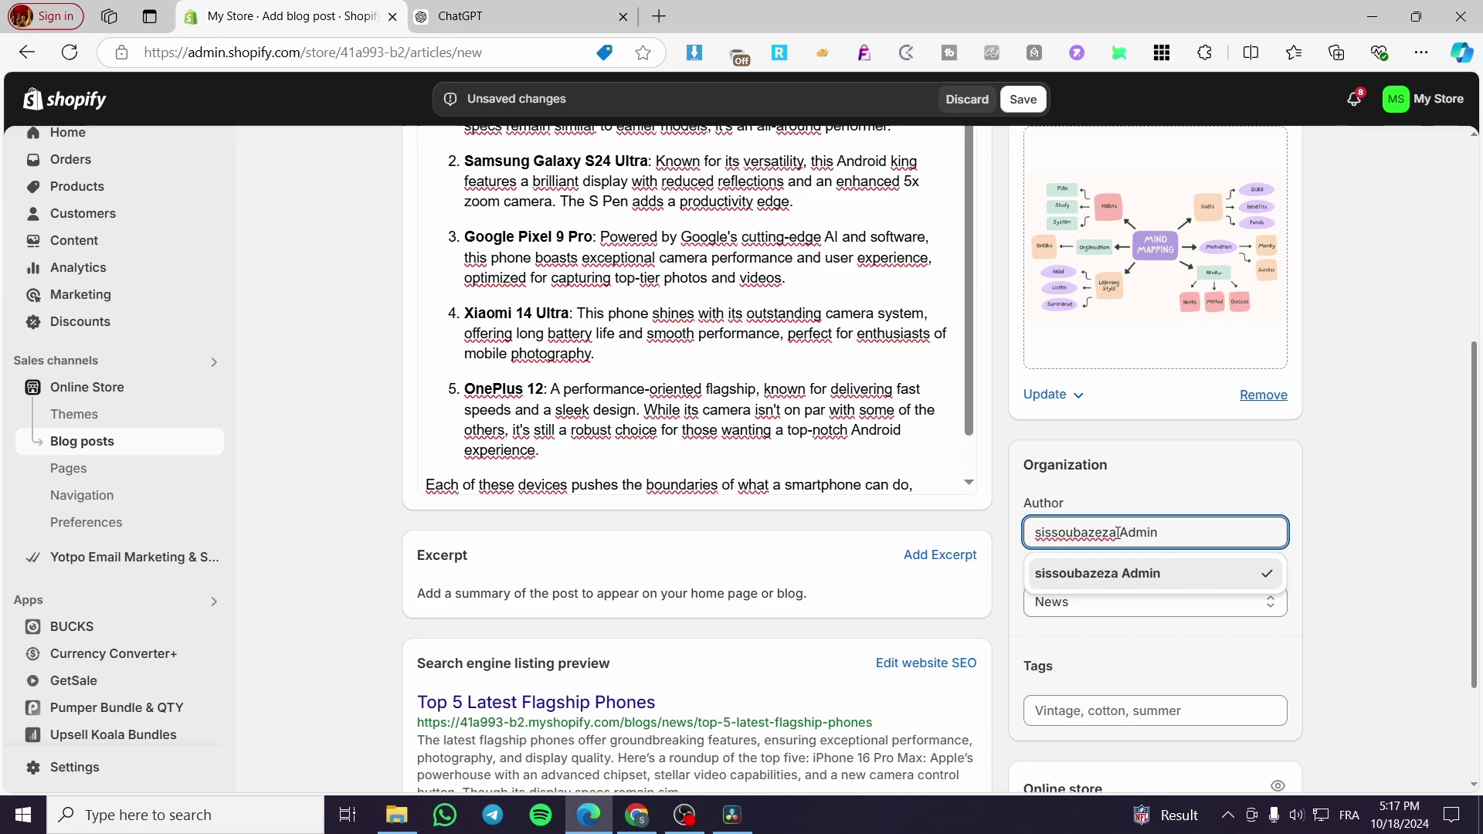
pyautogui.moveTo(1118, 533); pyautogui.dragTo(974, 540)
pyautogui.press('BackSpace')
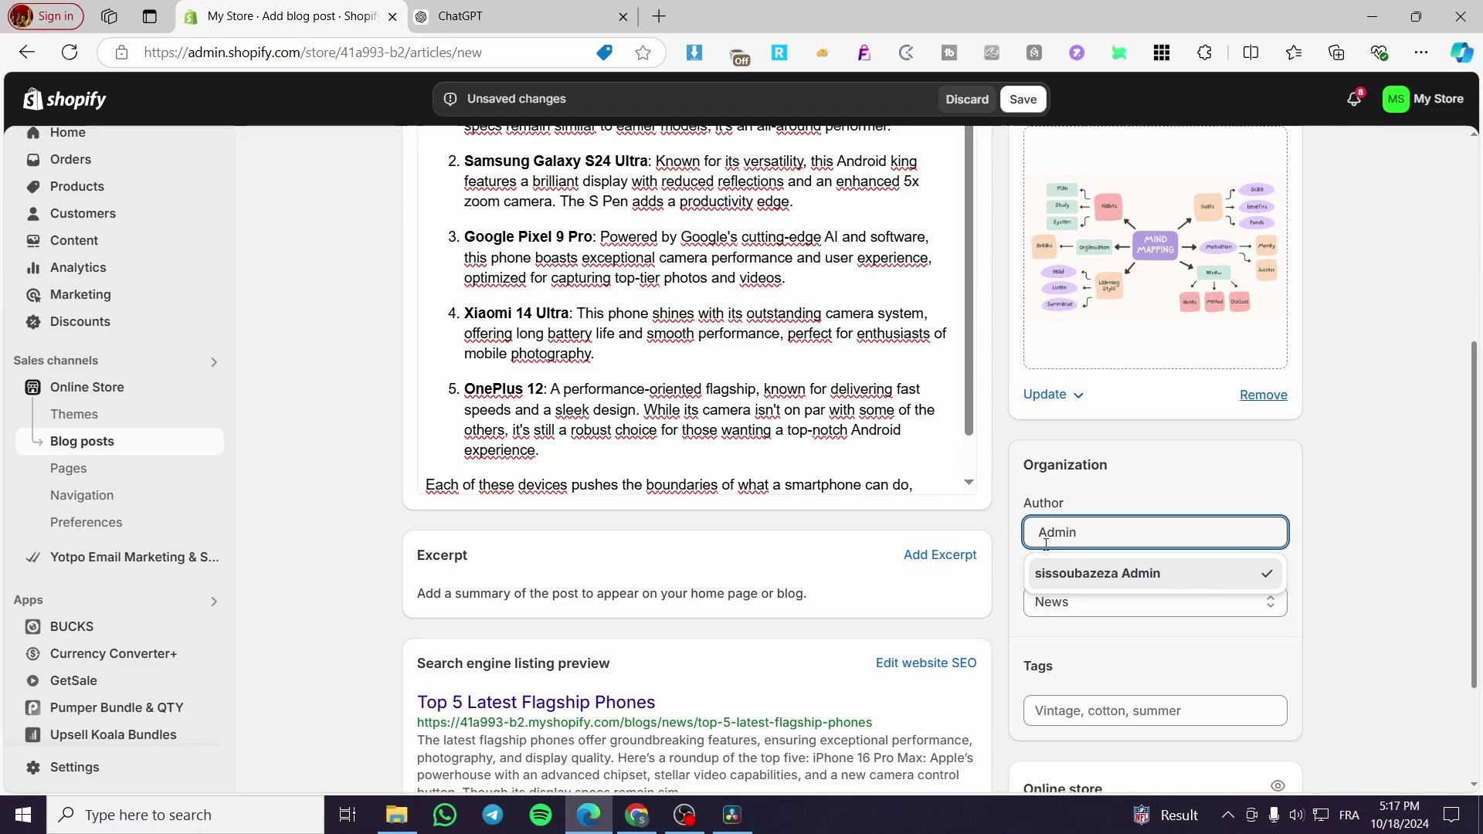
pyautogui.click(1390, 559)
pyautogui.click(1141, 544)
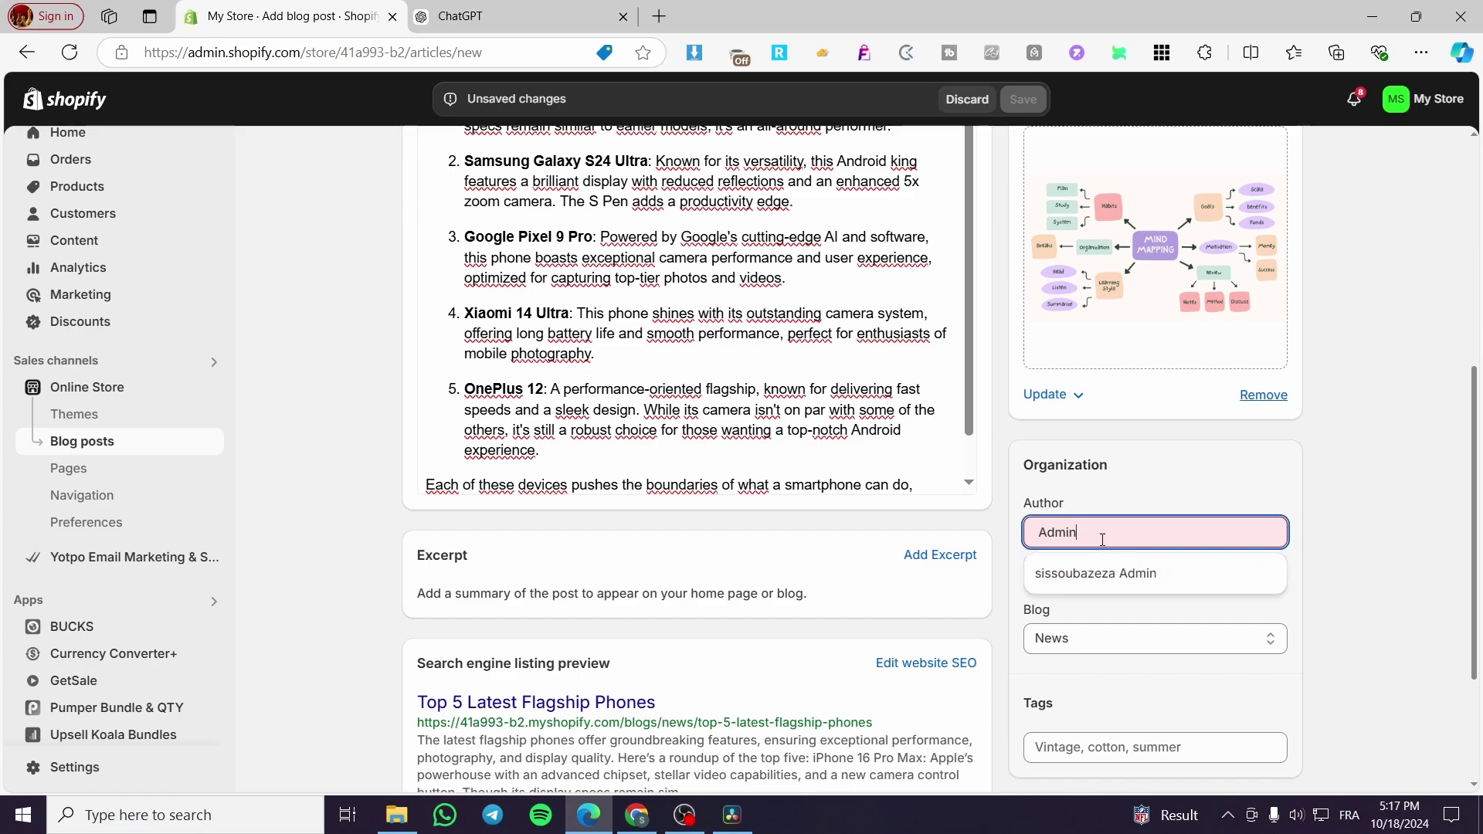
pyautogui.moveTo(1103, 533); pyautogui.dragTo(1035, 534)
pyautogui.click(1093, 570)
# Assign the post to a new blog titled "News about Tech".
pyautogui.scroll(-2, 1357, 565)
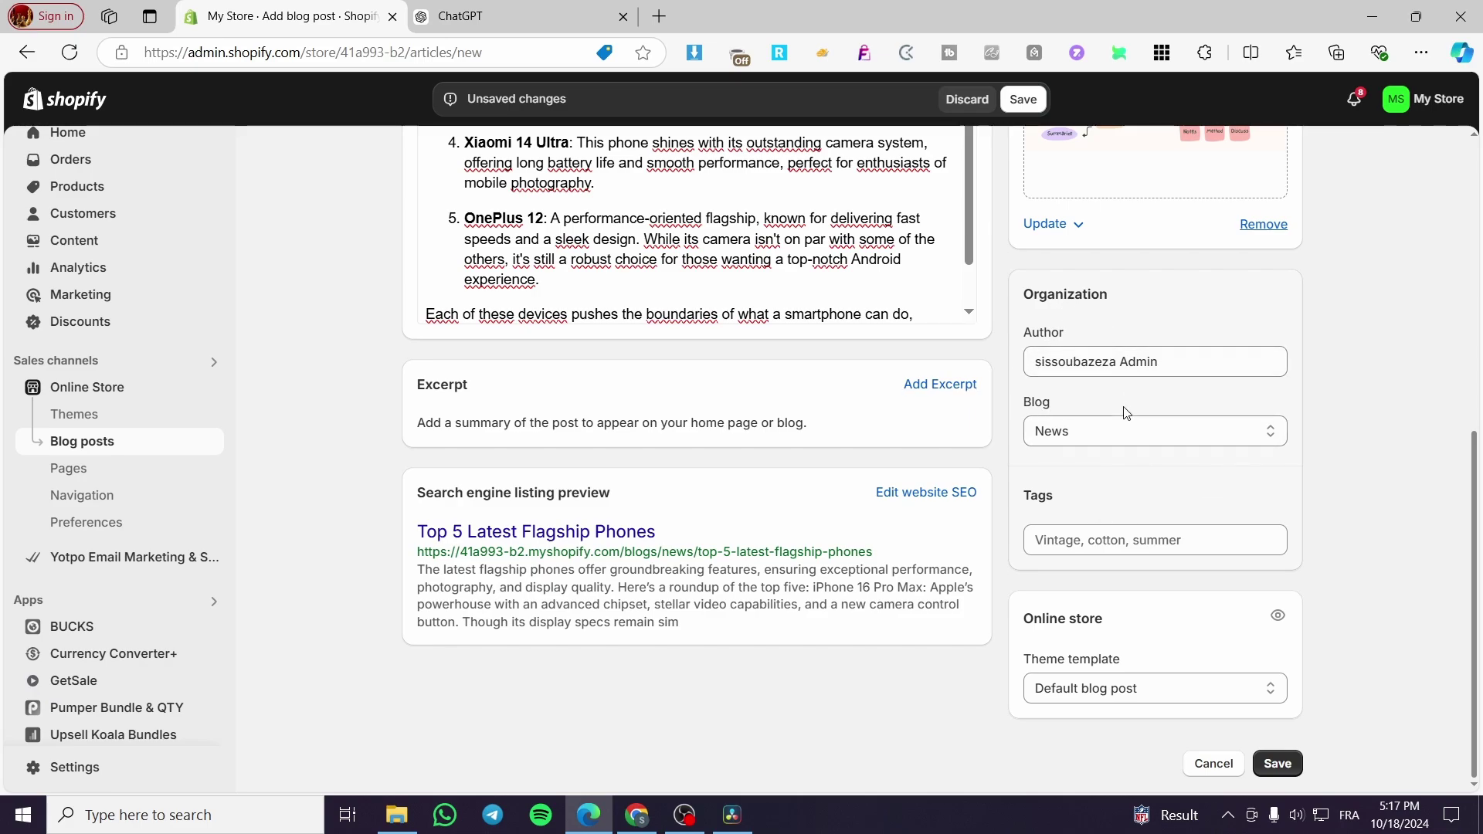
pyautogui.click(1209, 430)
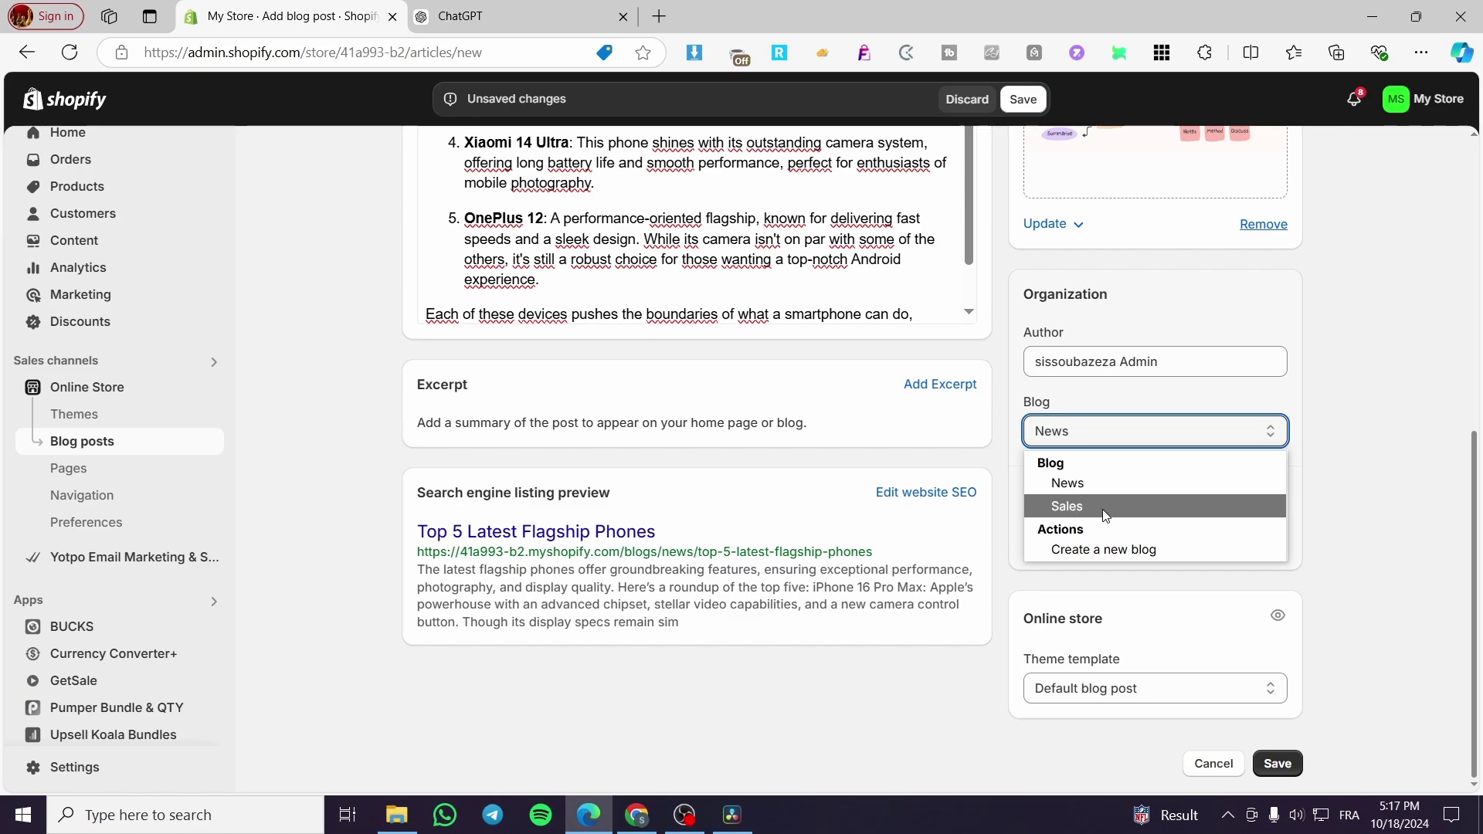
pyautogui.click(1109, 553)
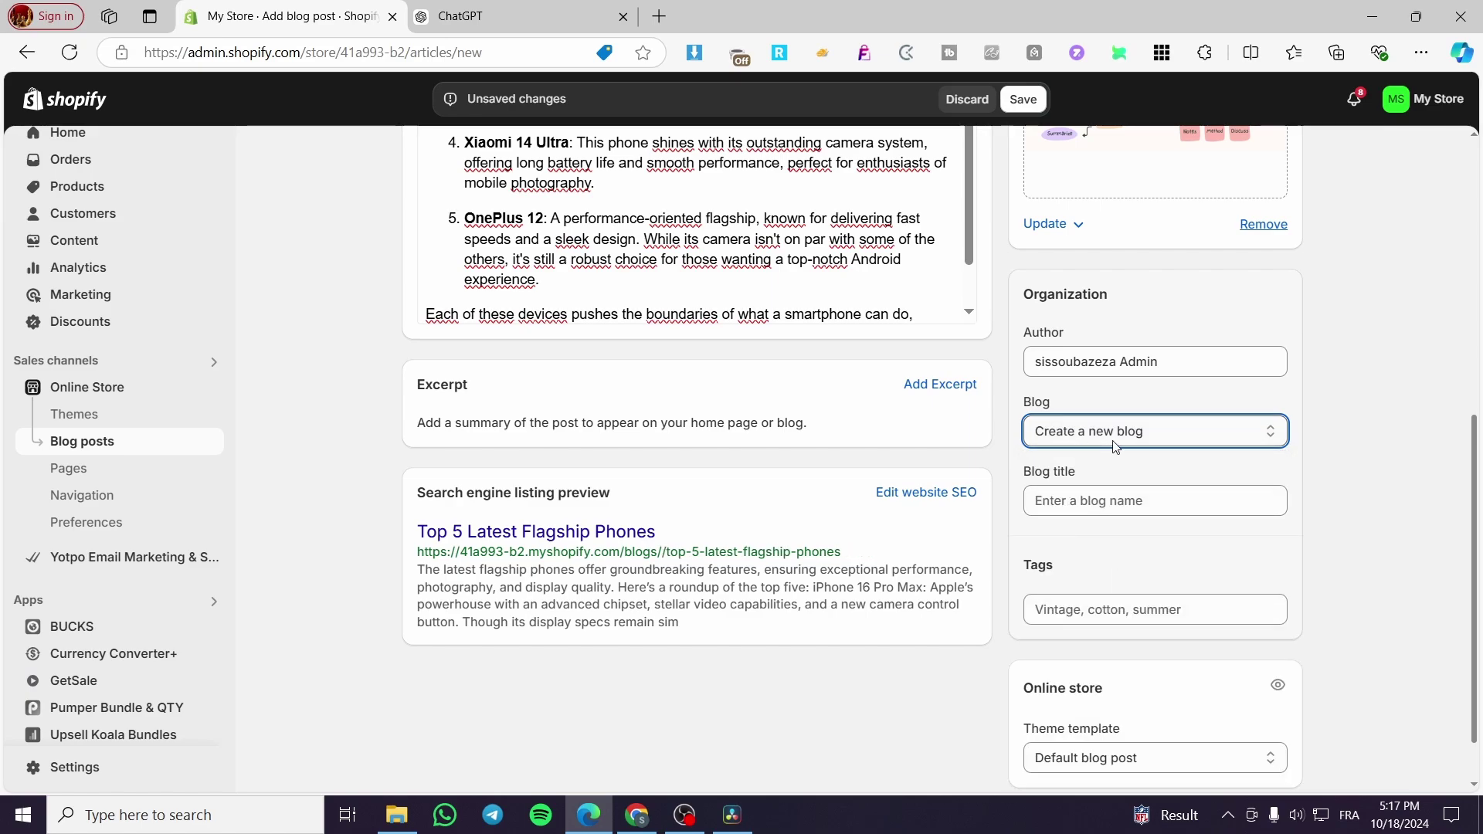
pyautogui.click(1158, 502)
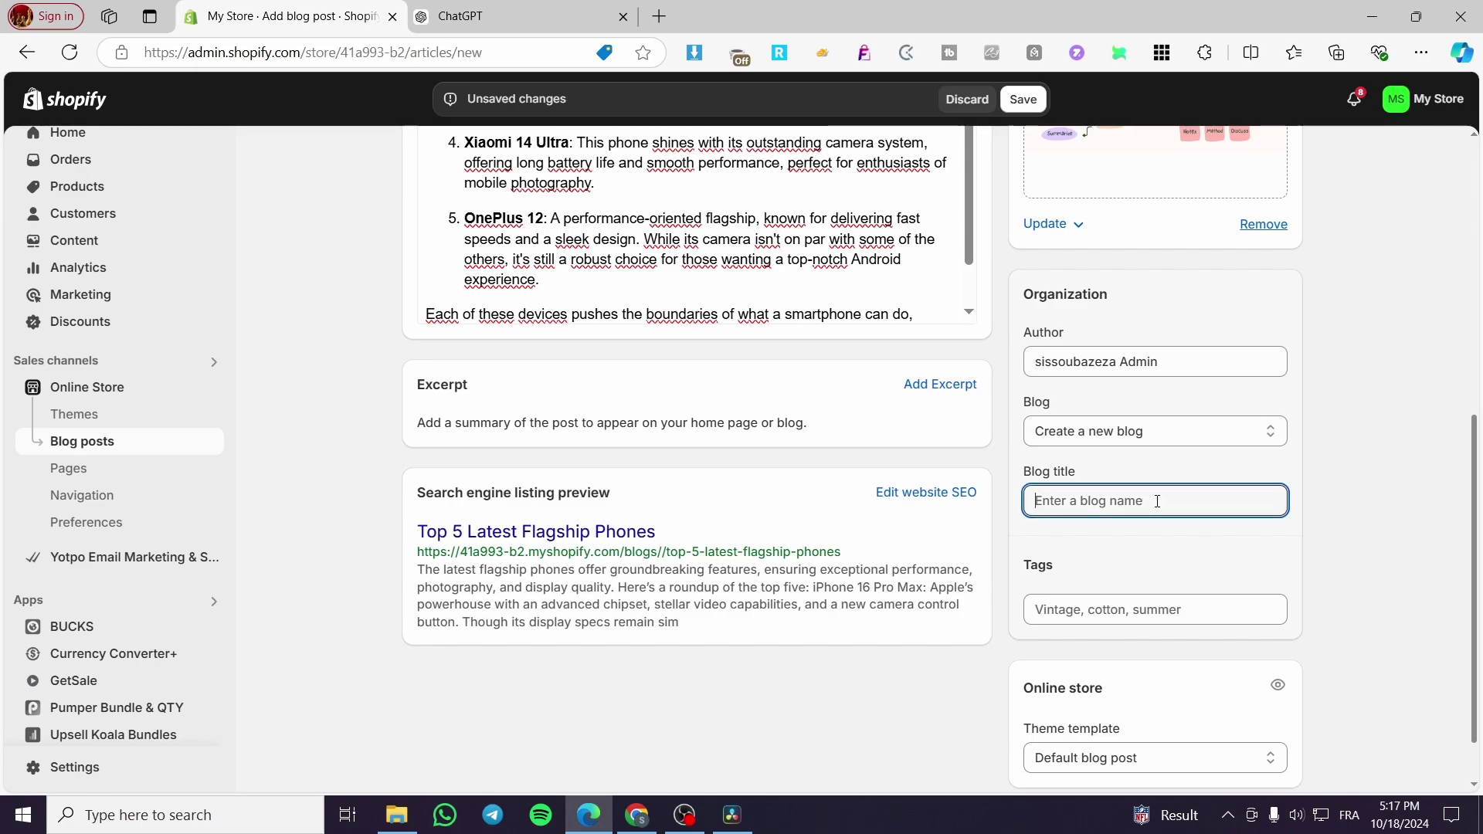
pyautogui.write('Tech')
pyautogui.click(1034, 500)
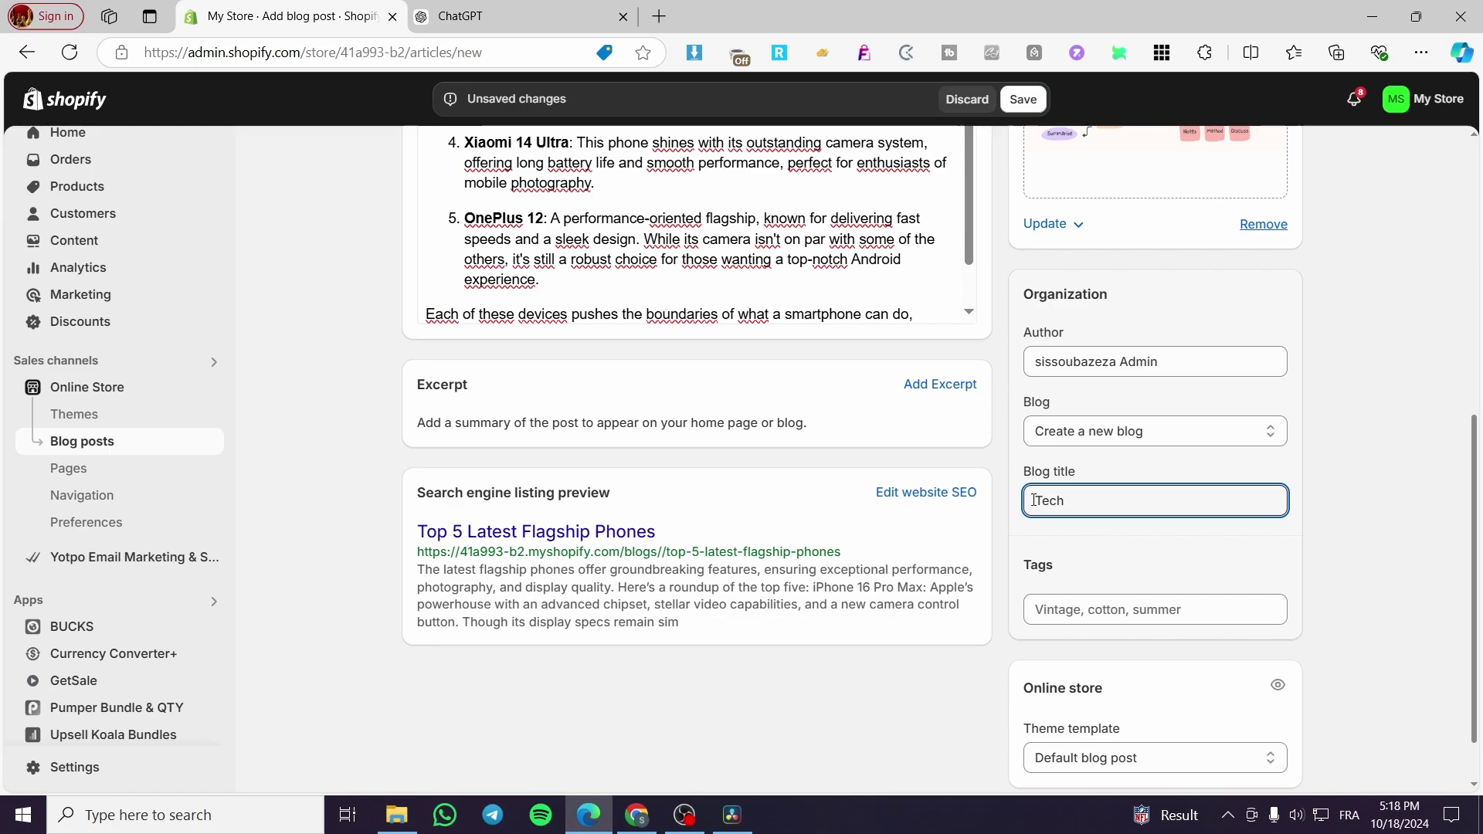
pyautogui.write('News')
pyautogui.write(' abou')
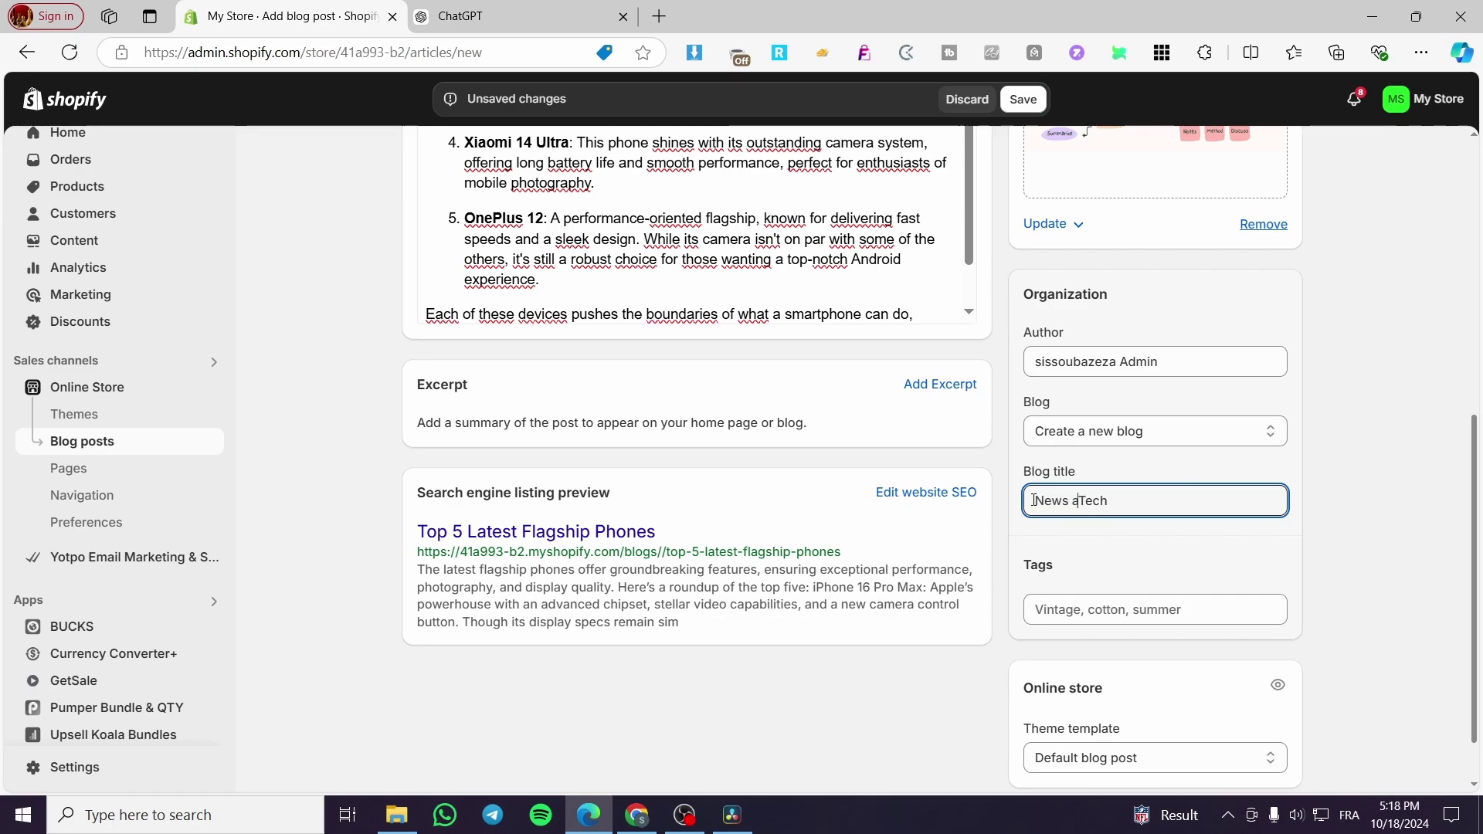
pyautogui.write('t')
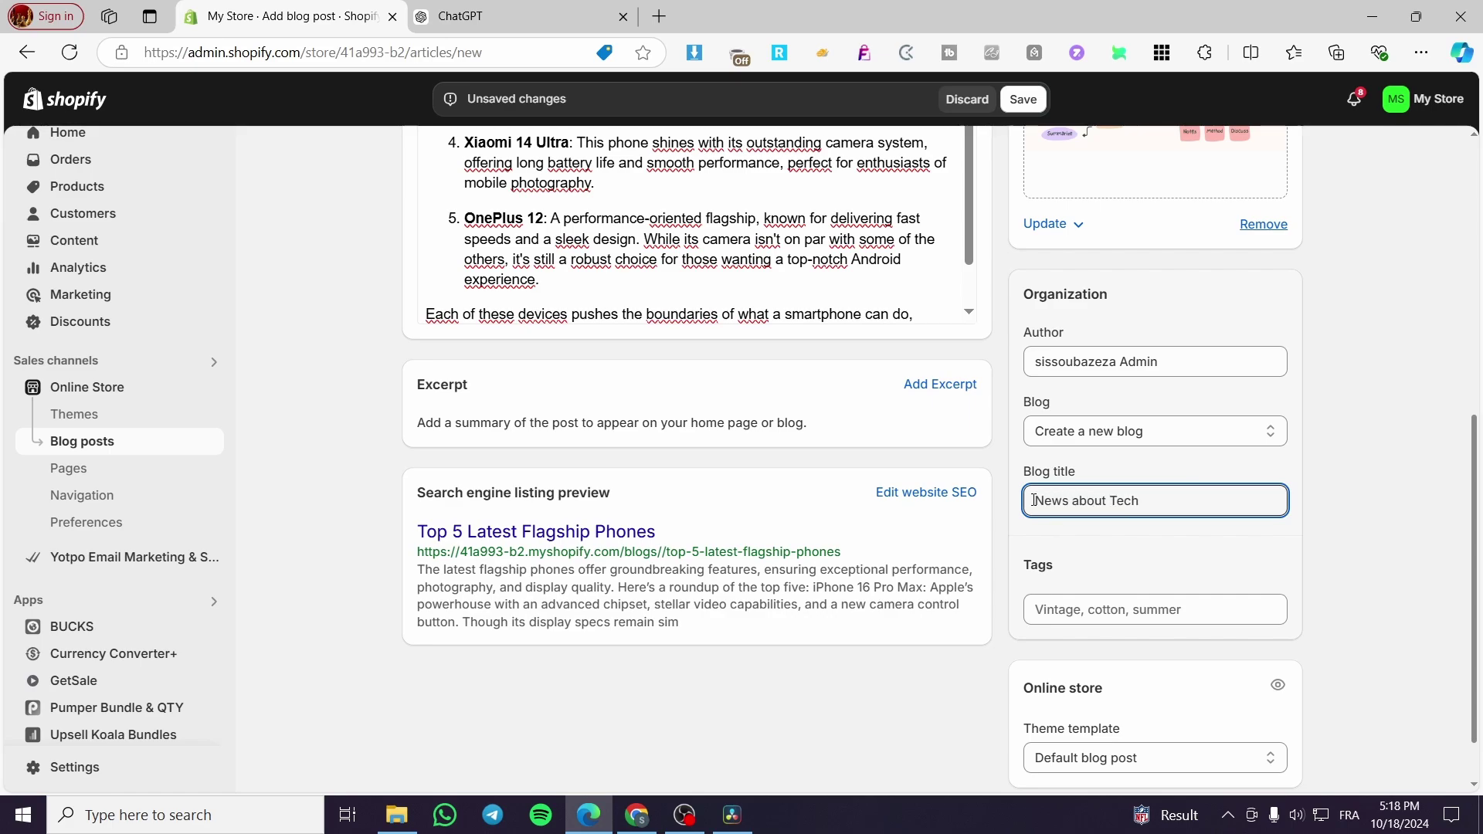
# Add the tags "Phones" and "Iphones" to the blog post.
pyautogui.click(1141, 616)
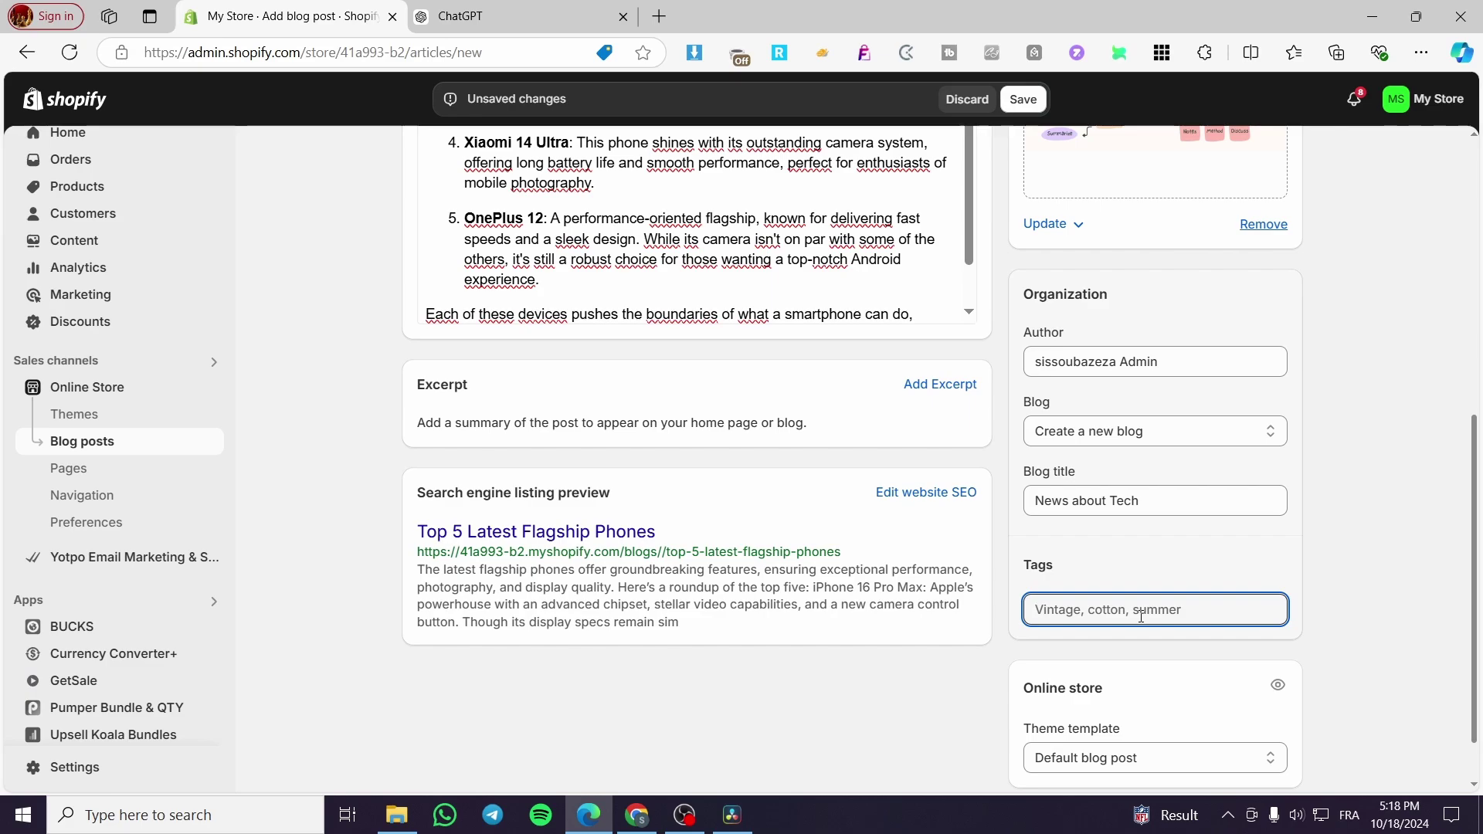
pyautogui.write('Phoi')
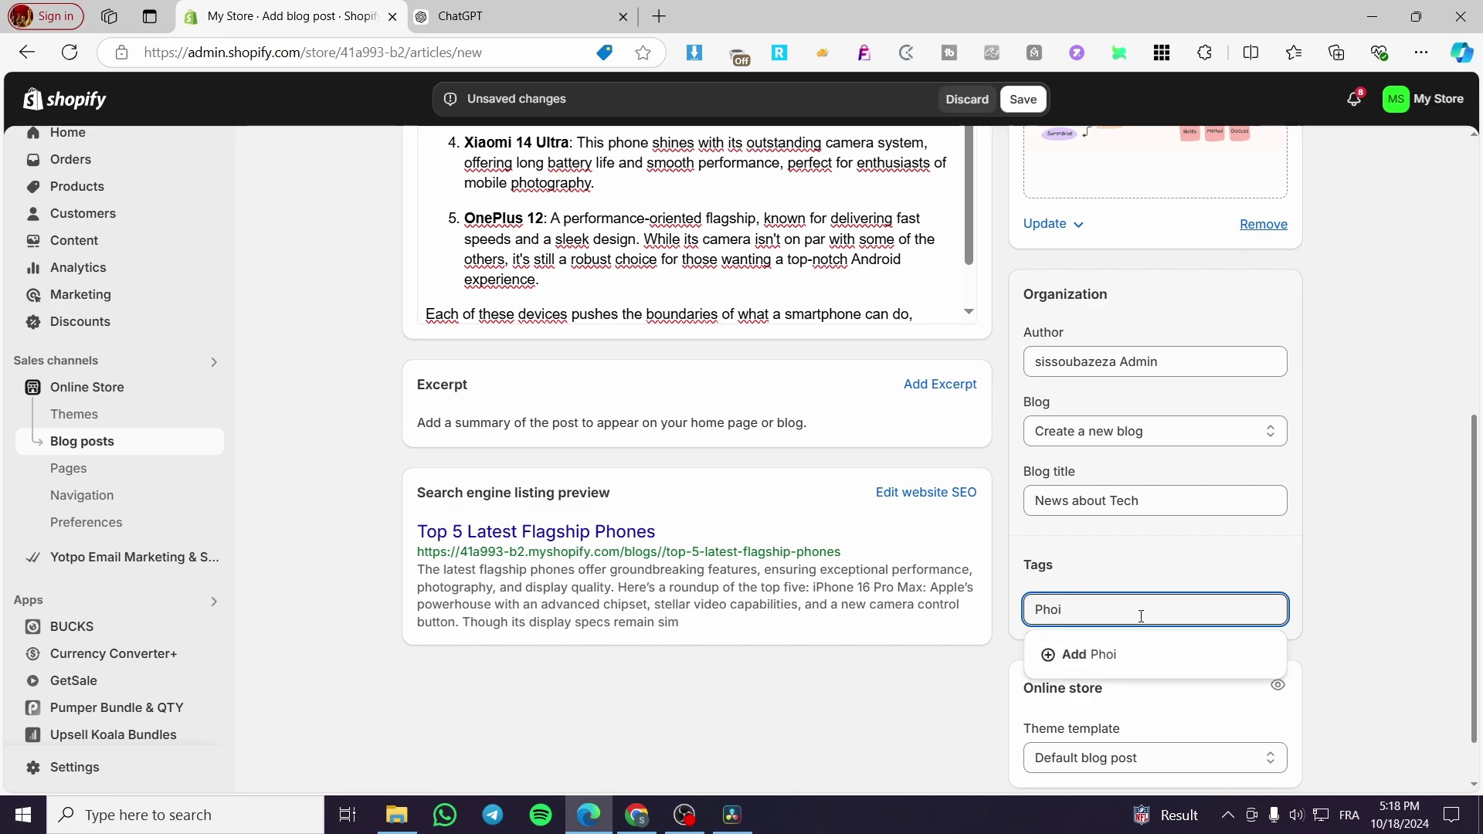
pyautogui.write('n')
pyautogui.press('BackSpace')
pyautogui.write('nes')
pyautogui.press('Return')
pyautogui.write('Ip')
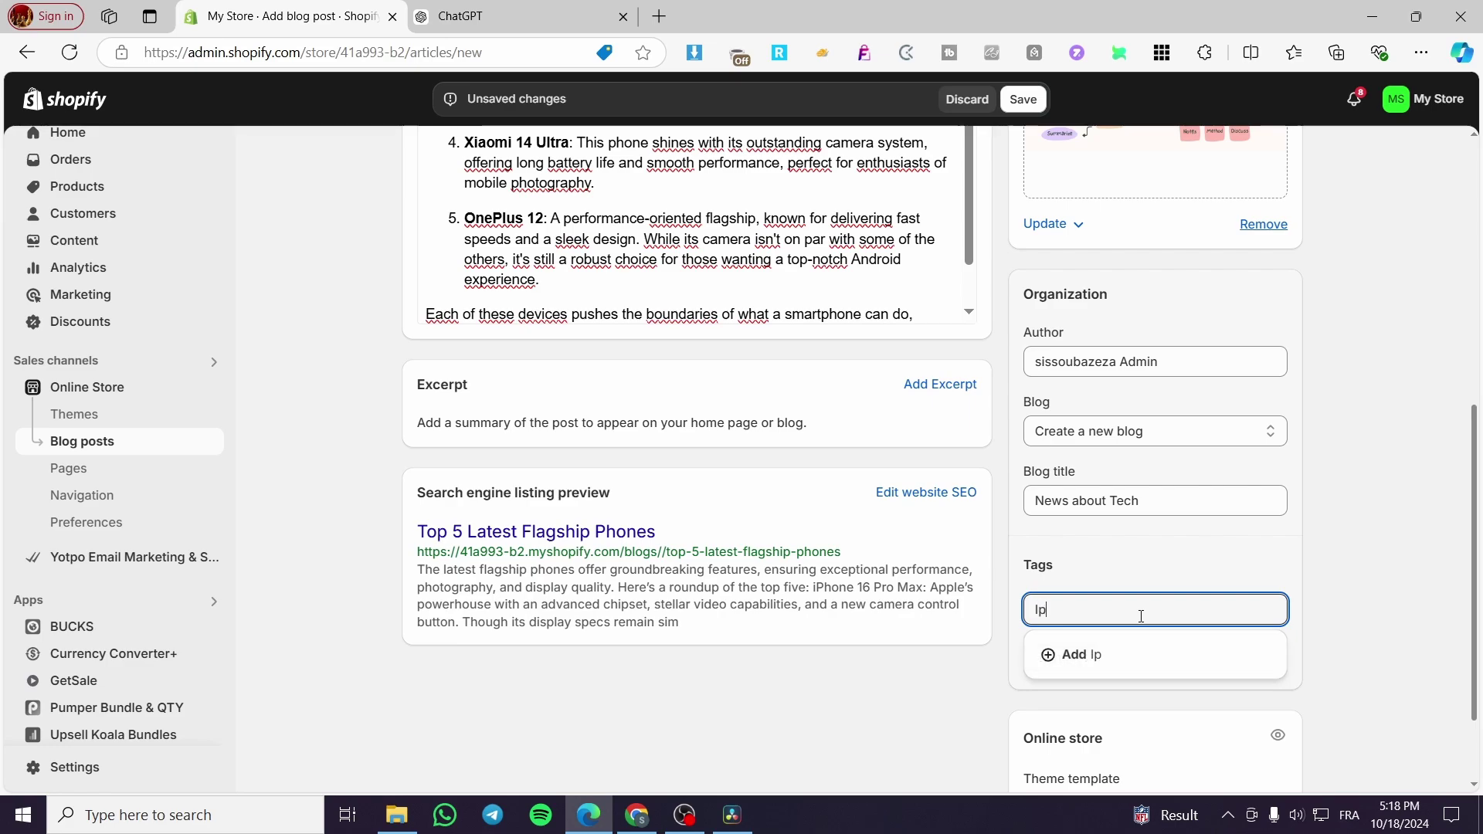
pyautogui.write('hones')
pyautogui.press('Return')
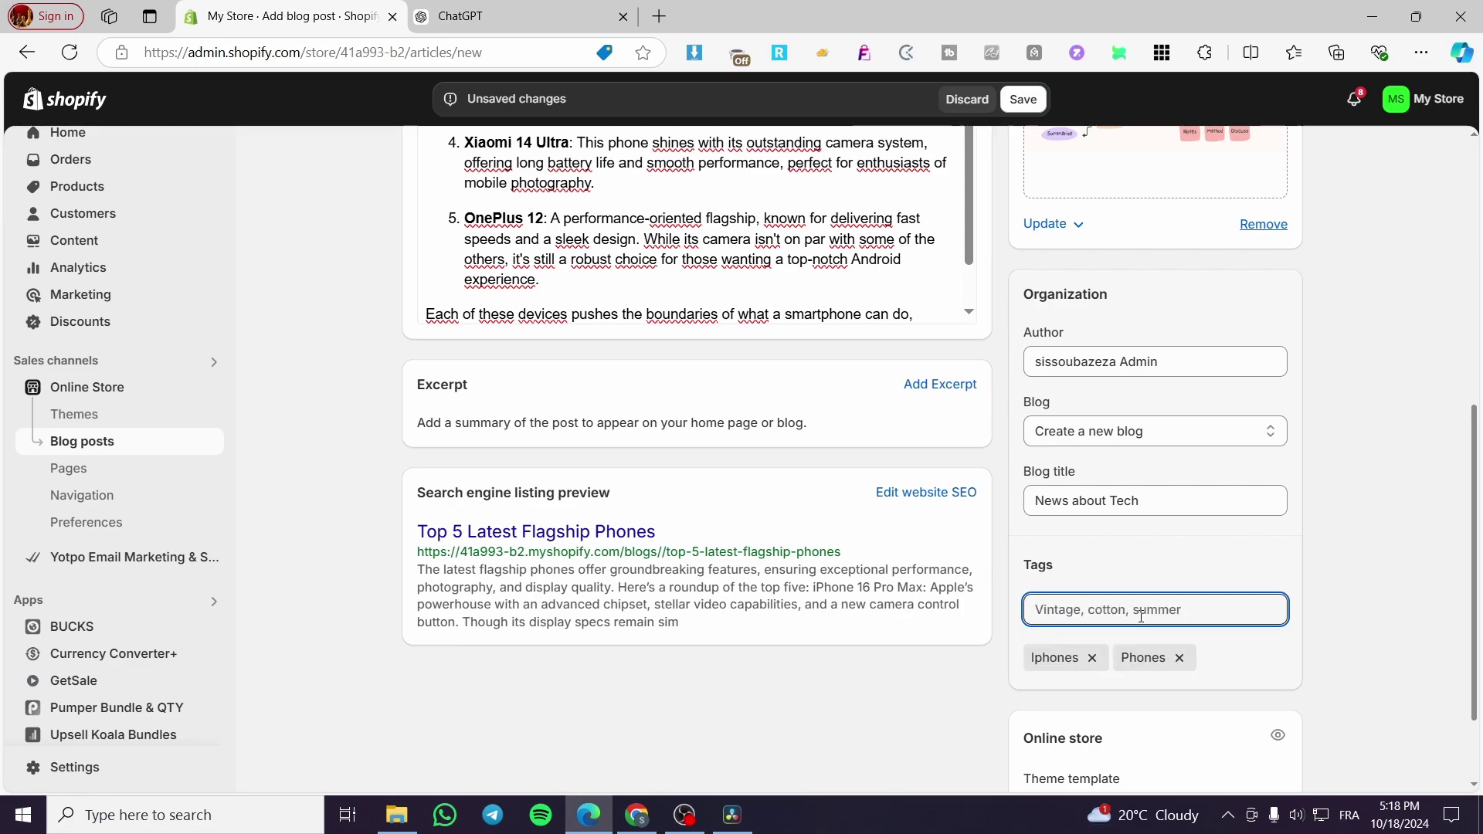
pyautogui.write('i')
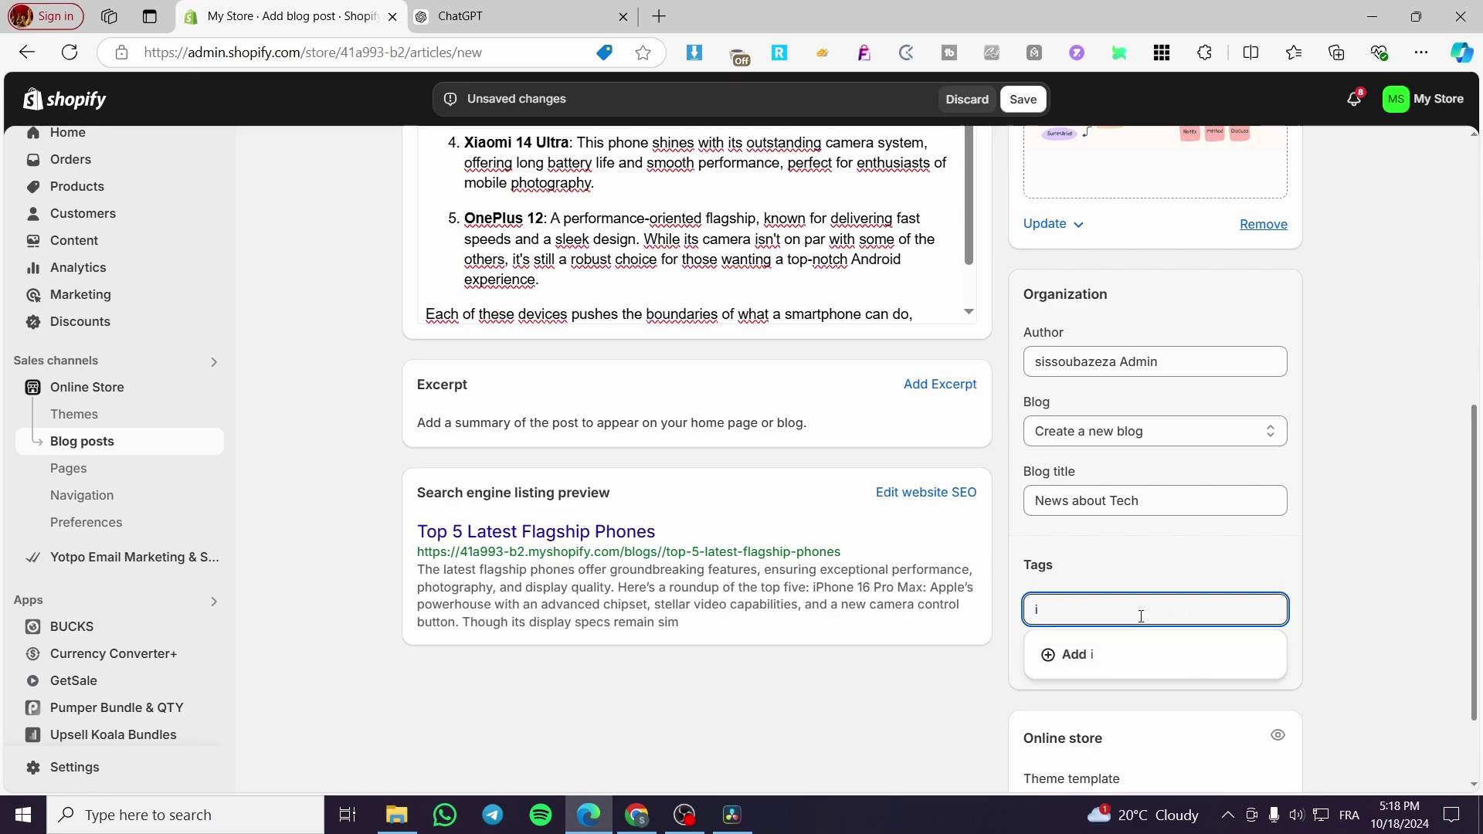
pyautogui.press('BackSpace')
pyautogui.press('BackSpace')
pyautogui.write('ipjone')
pyautogui.press('Return')
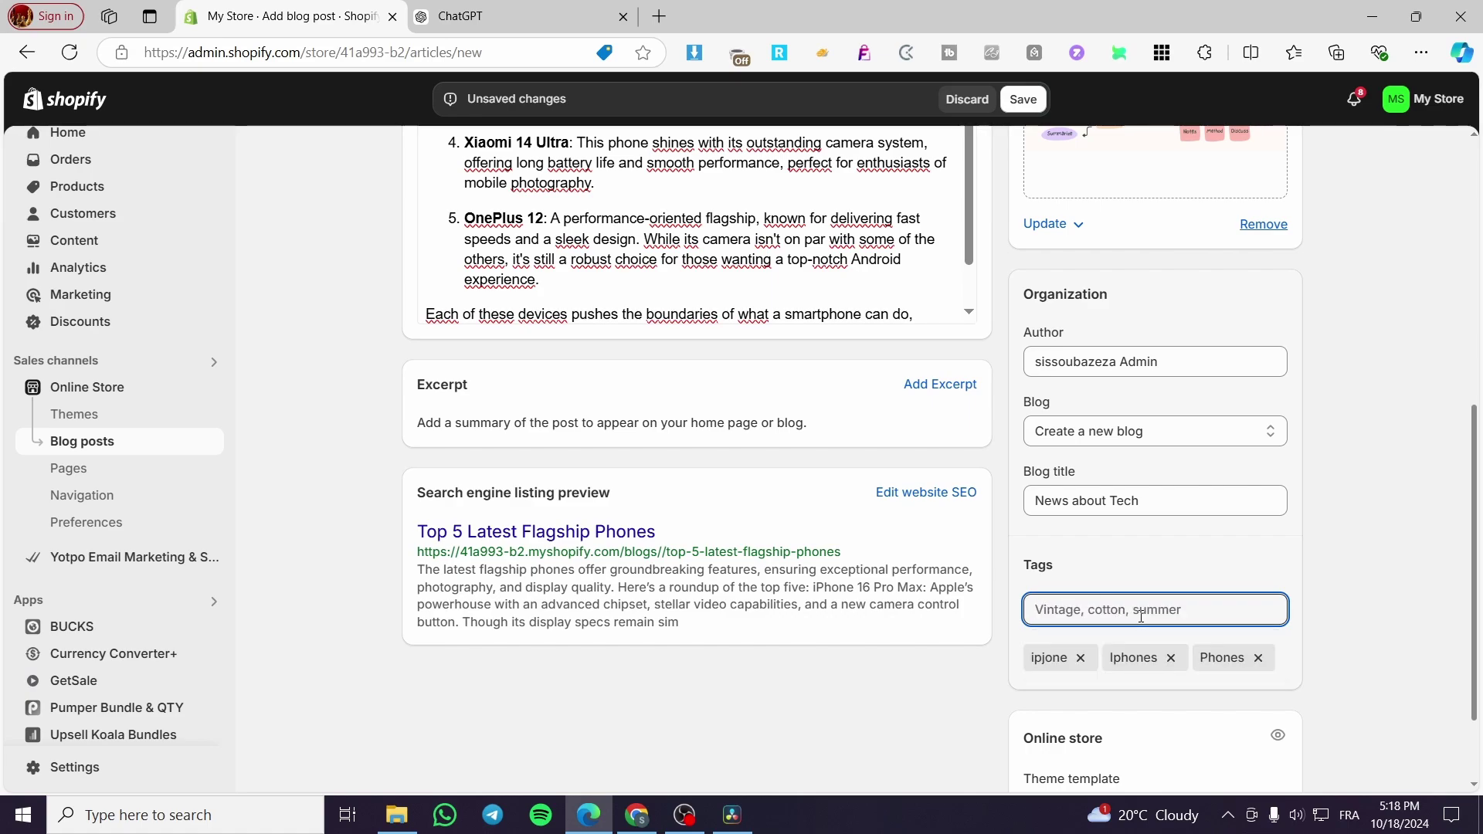
pyautogui.click(1080, 657)
# Add "iphone" as another tag on the blog post.
pyautogui.click(1086, 610)
pyautogui.write('iphone')
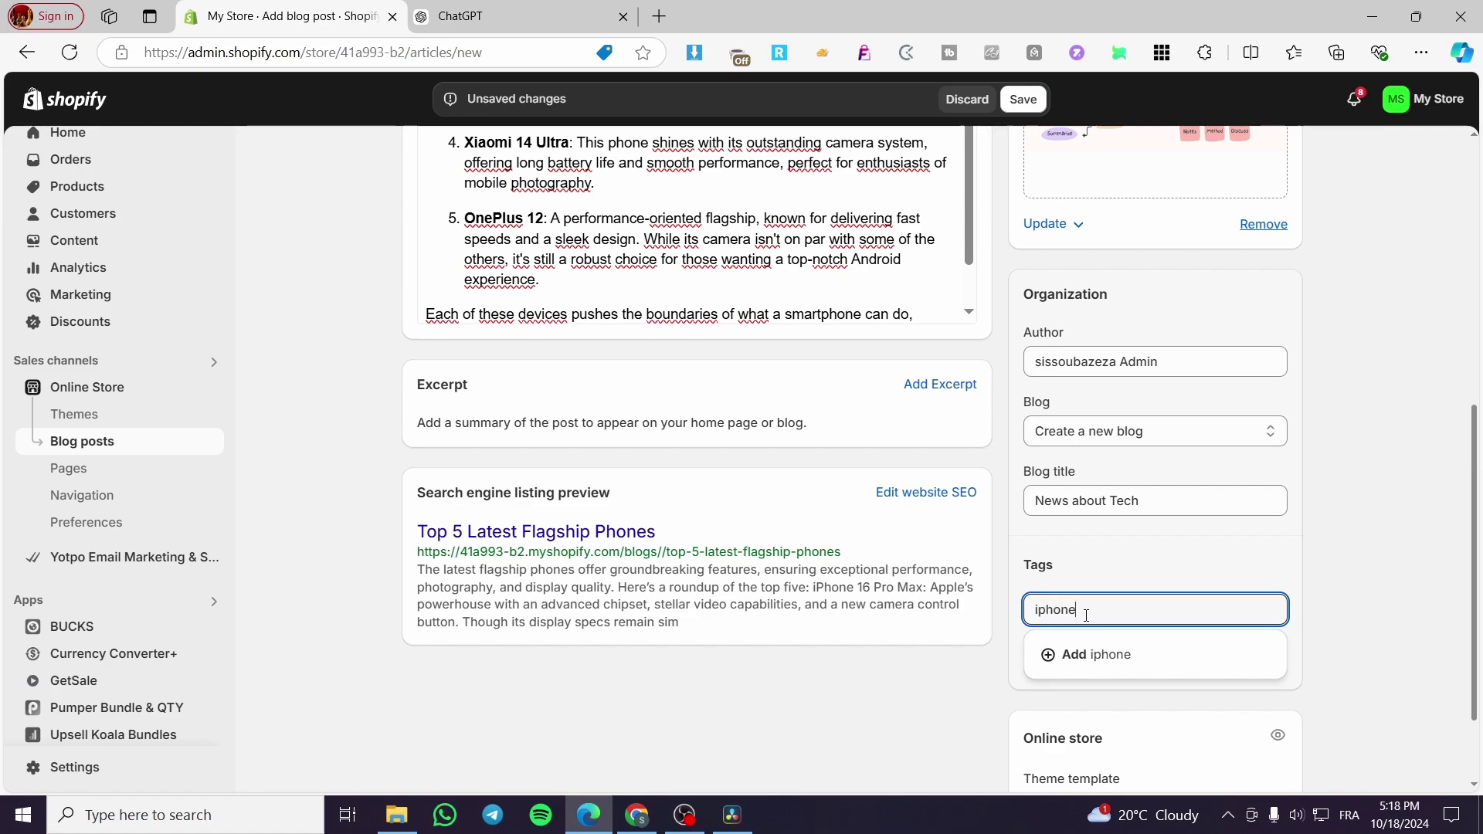
pyautogui.press('Return')
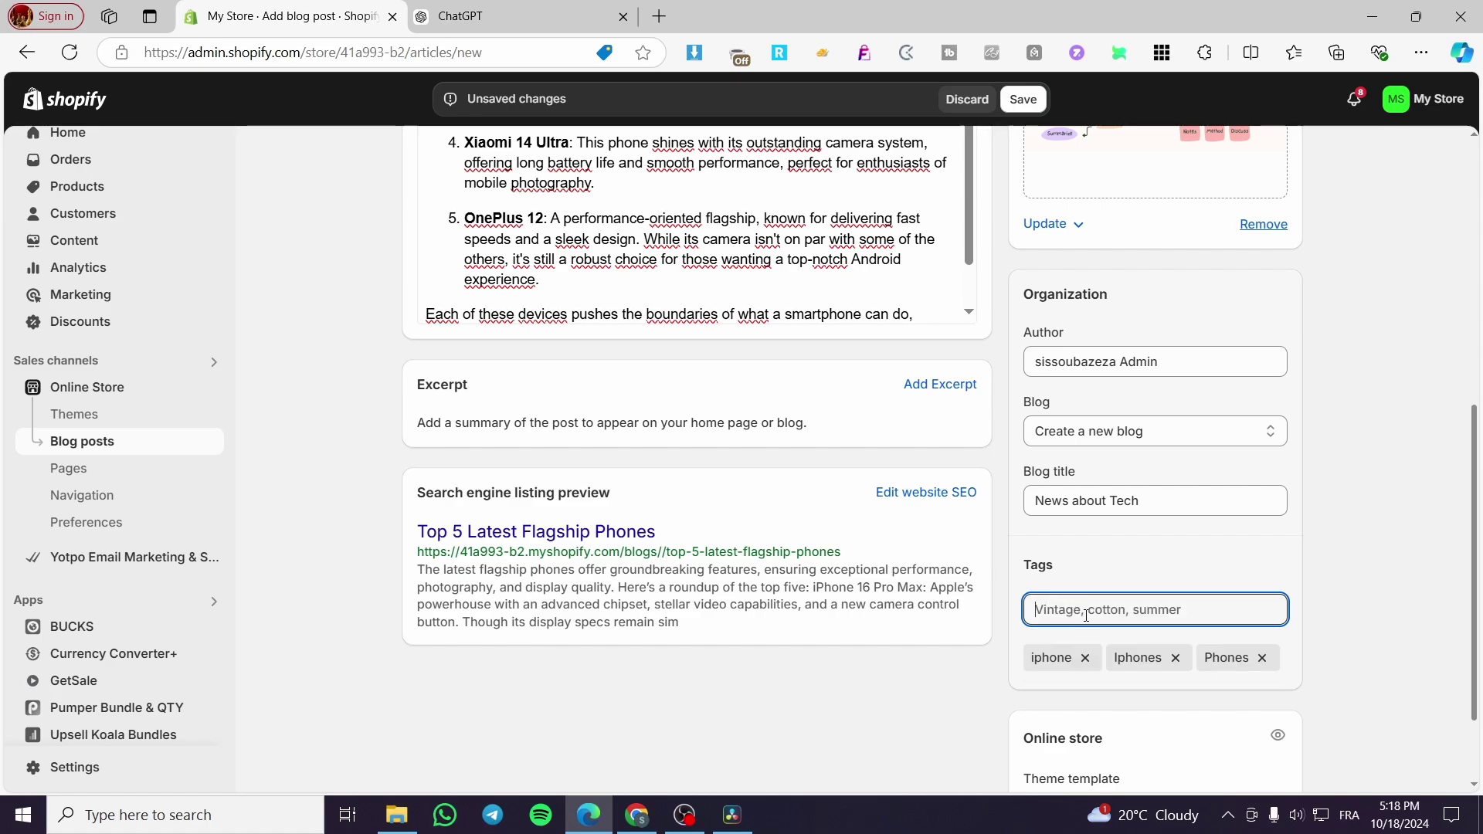
# Add the tag "samsung" to the blog post and remove the "Iphones" tag.
pyautogui.write('samsung')
pyautogui.press('Return')
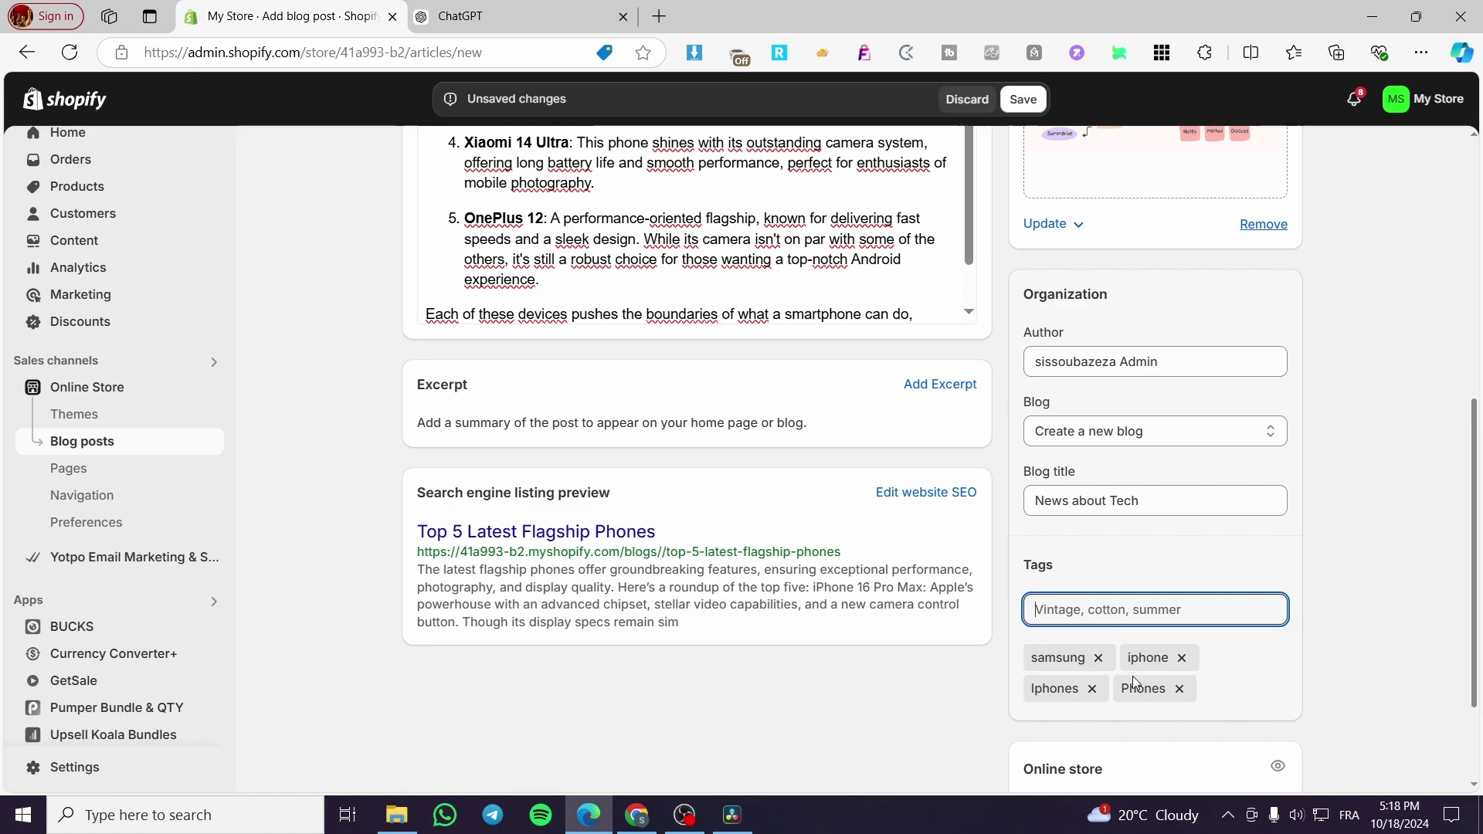
pyautogui.click(1091, 688)
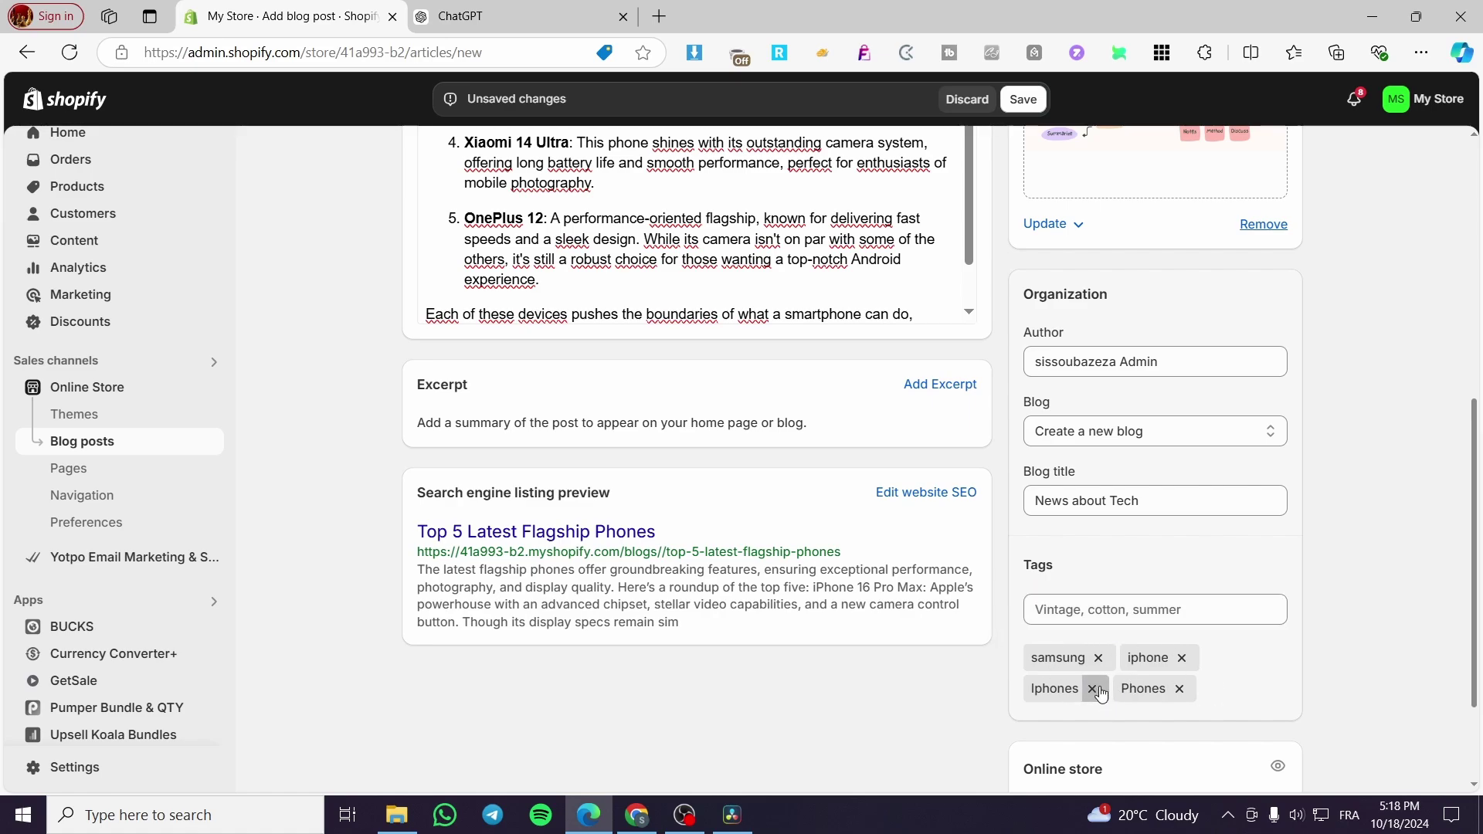
# Check the theme template options, keep "Default blog post", and save the blog post.
pyautogui.scroll(-2, 1003, 614)
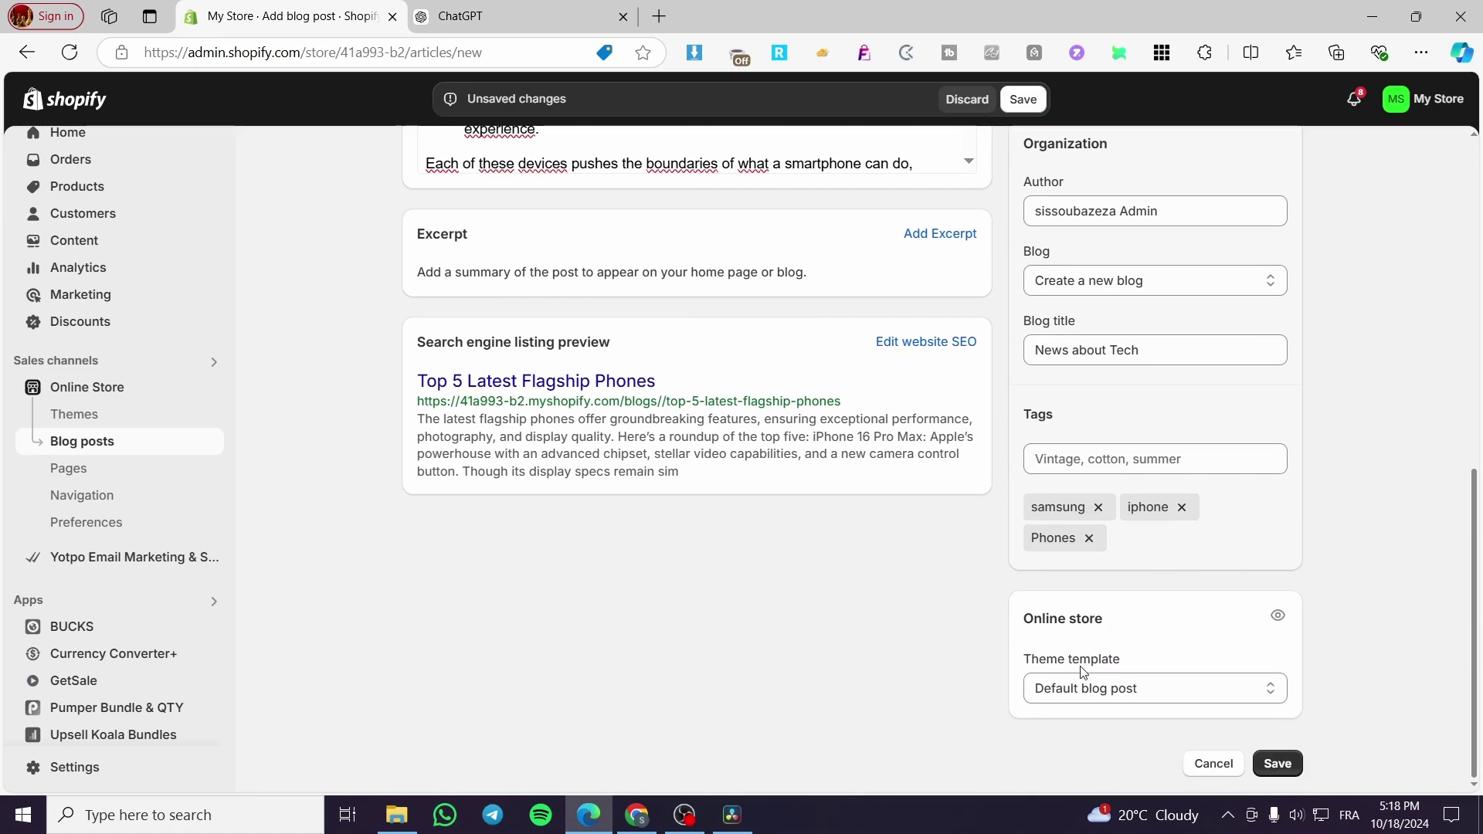
pyautogui.click(1074, 698)
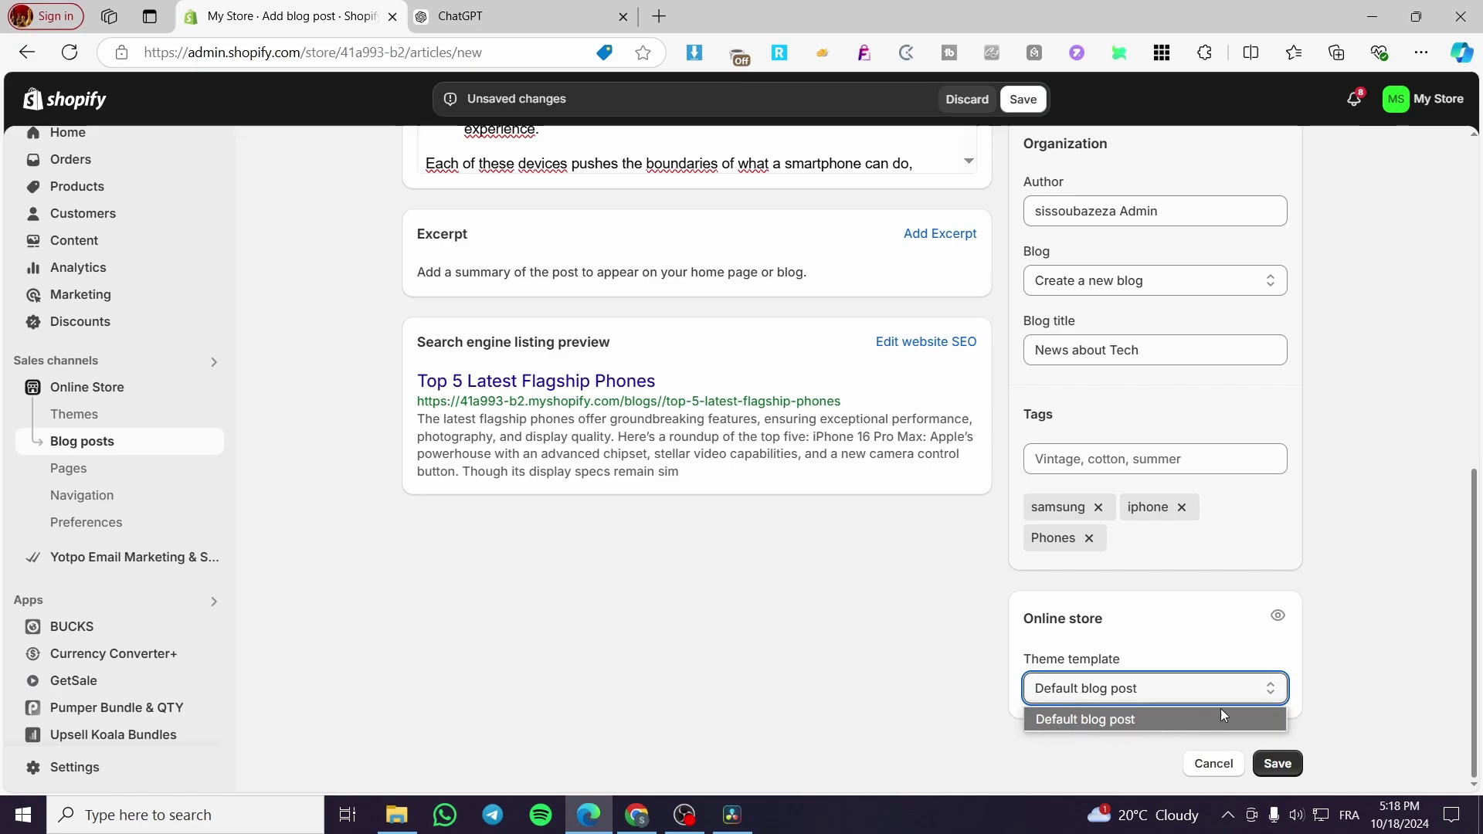
pyautogui.click(1325, 630)
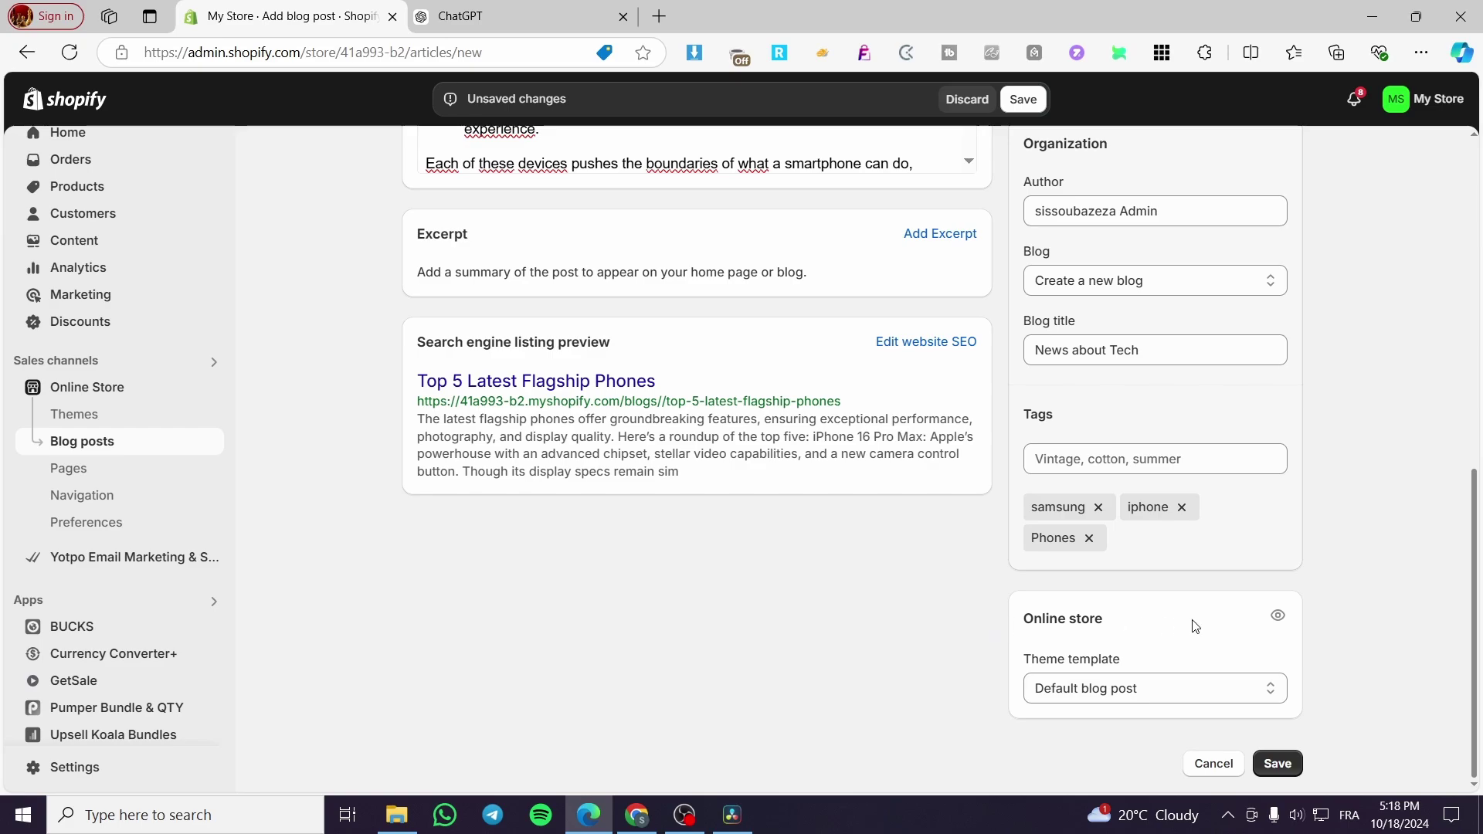
pyautogui.scroll(15, 1332, 638)
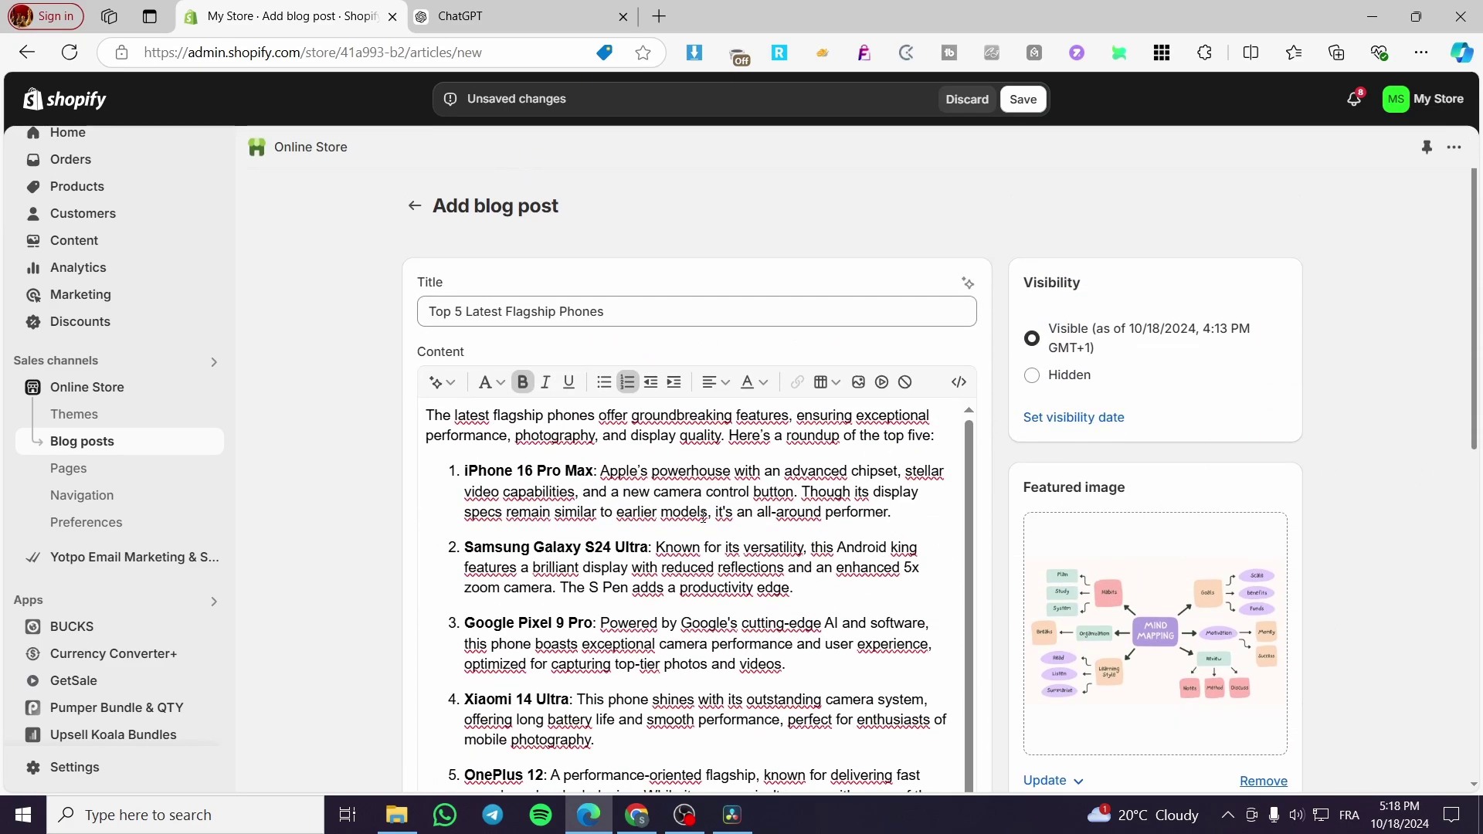
pyautogui.scroll(-15, 1110, 550)
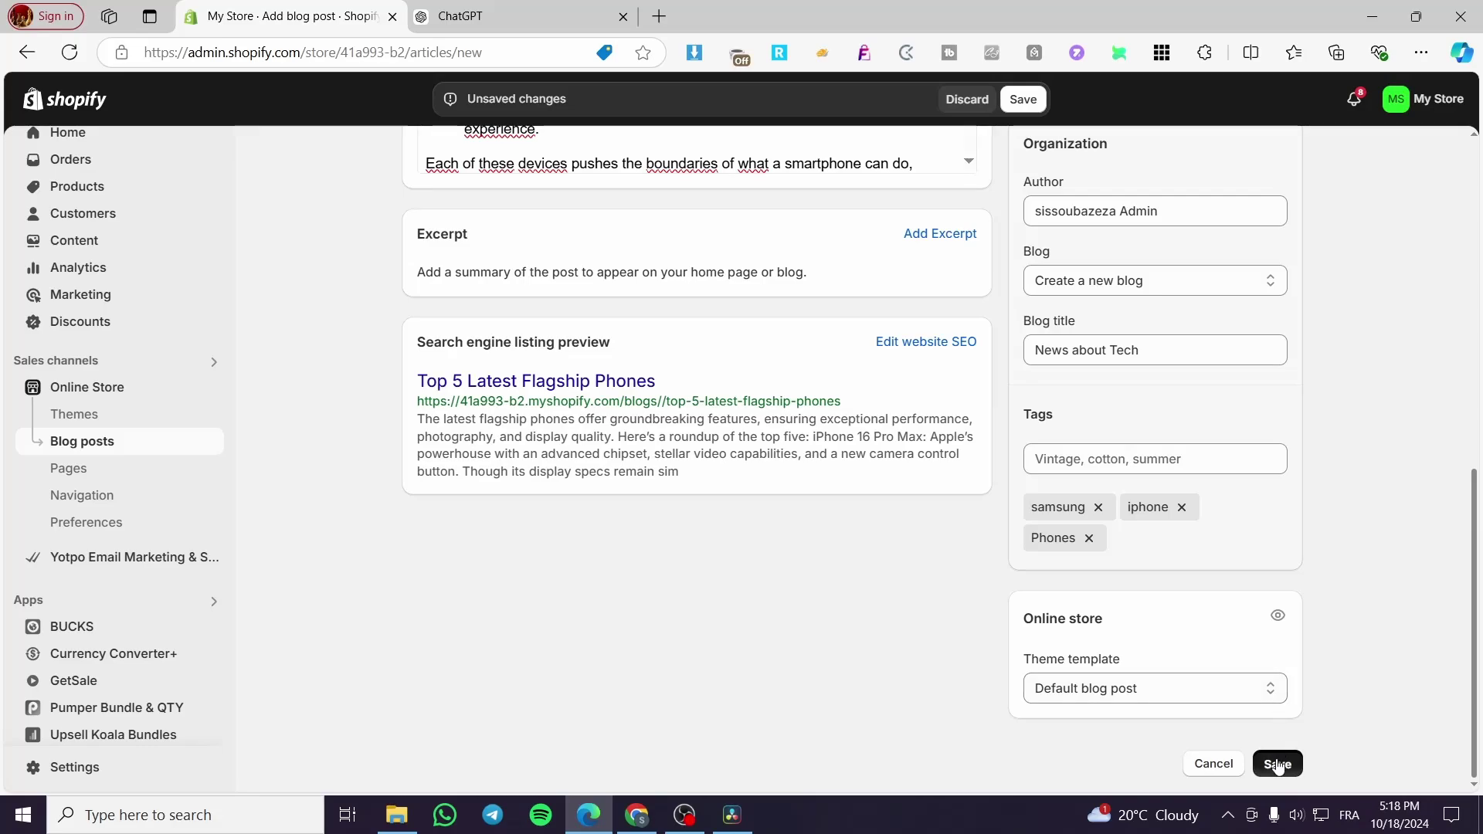
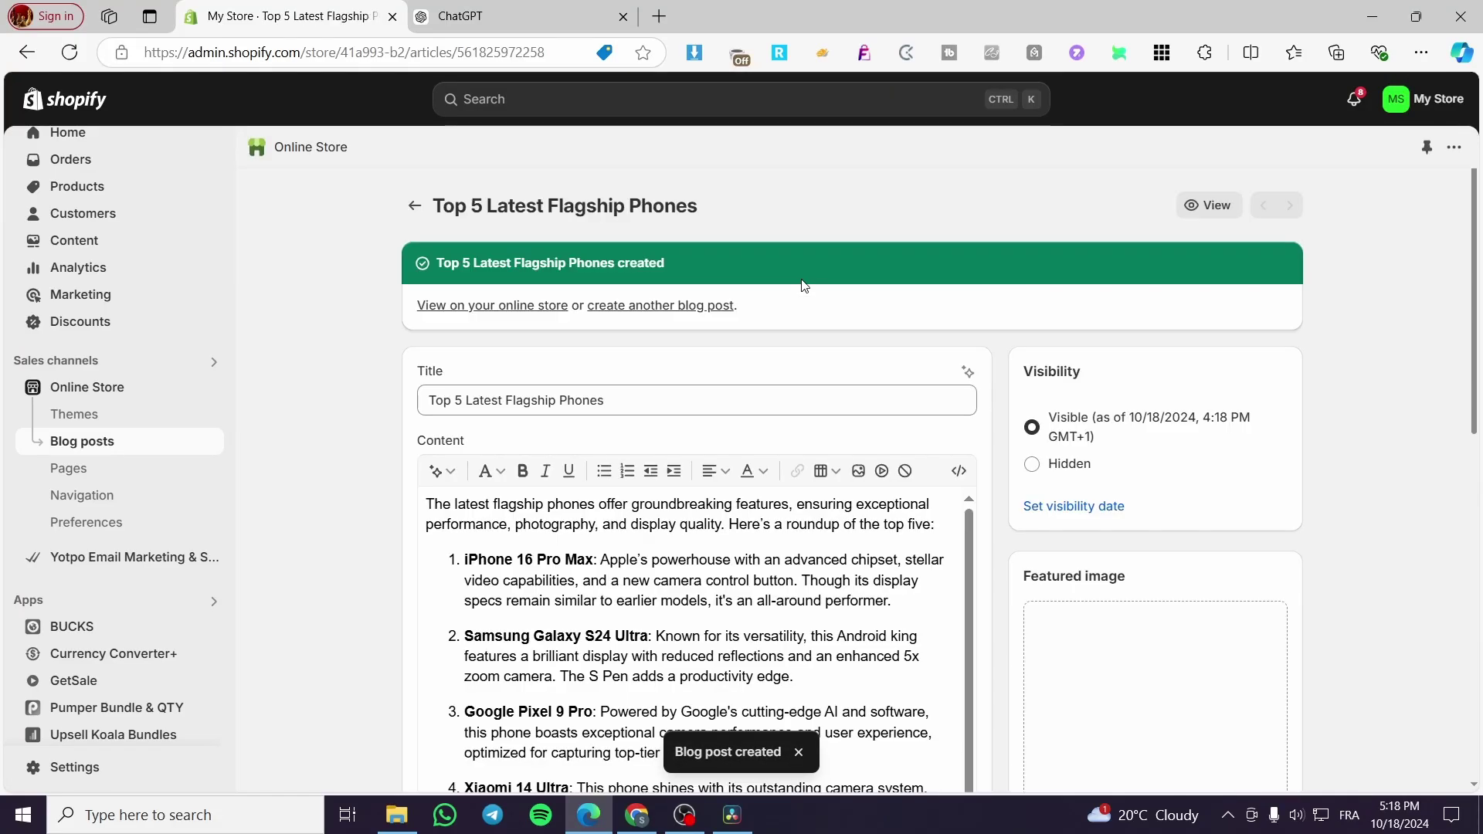
# Go from the saved post to blog management and start a new blog.
pyautogui.click(413, 205)
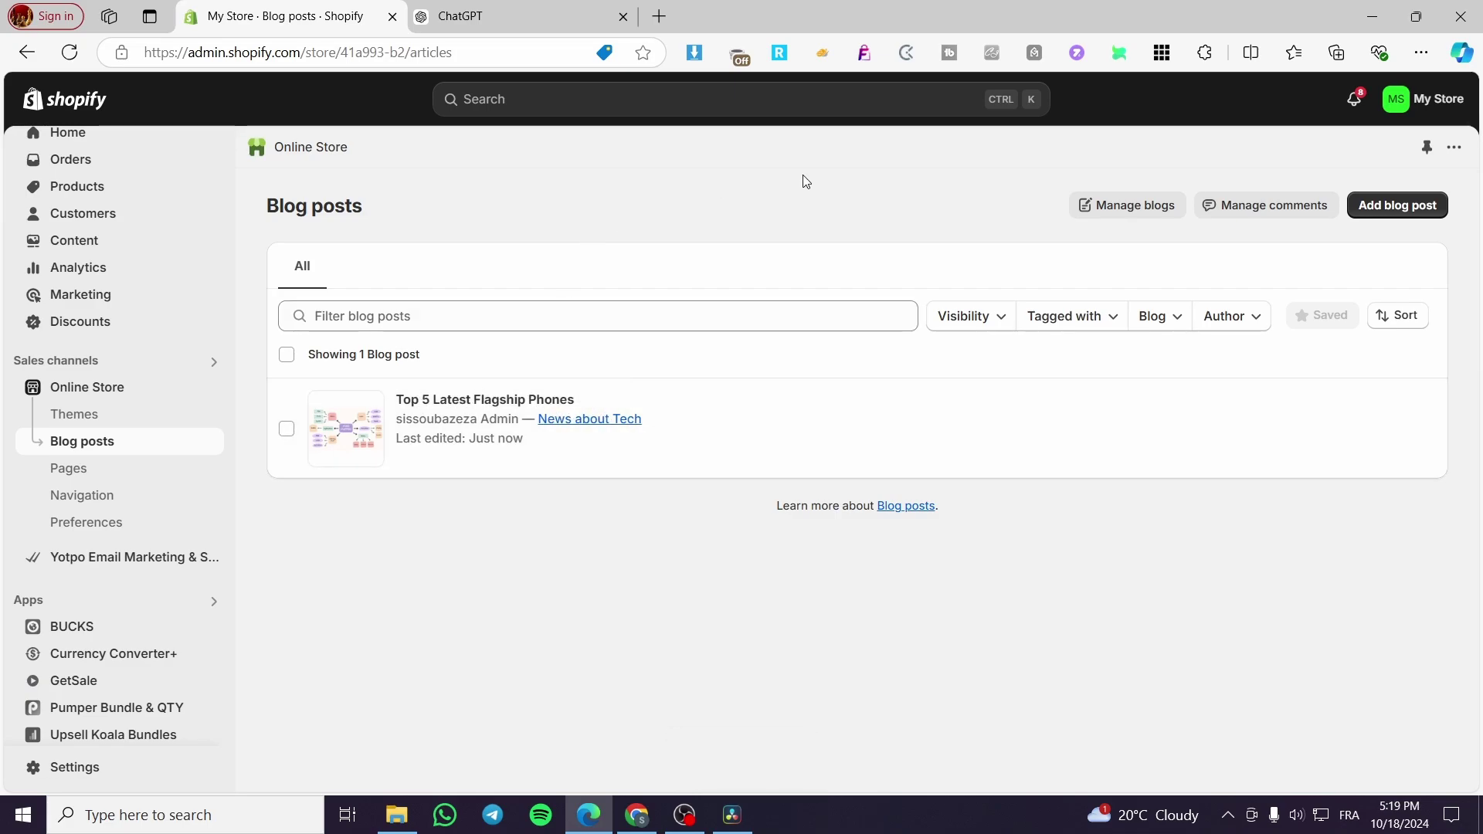
pyautogui.click(1117, 207)
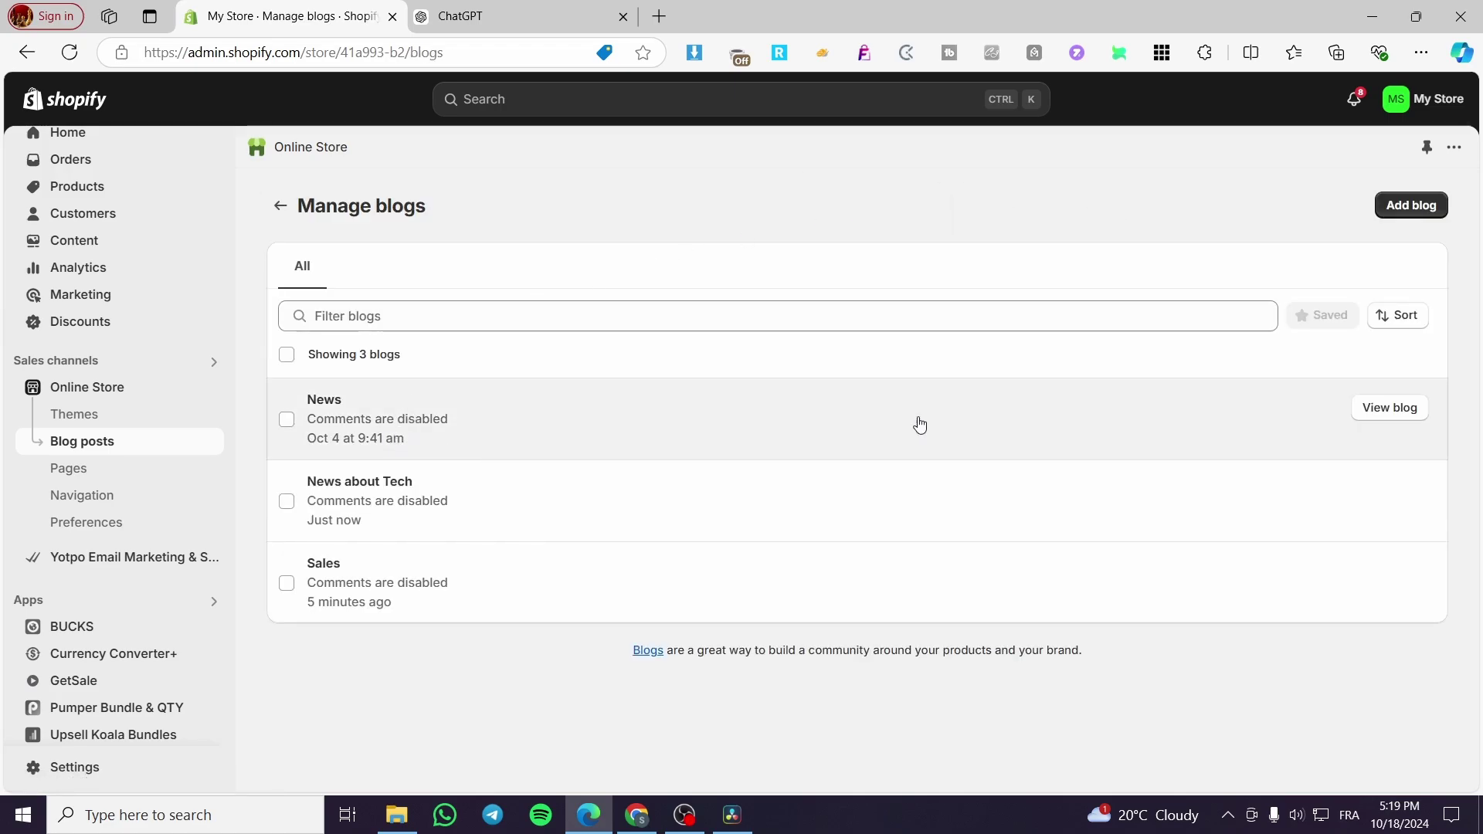
pyautogui.click(1423, 210)
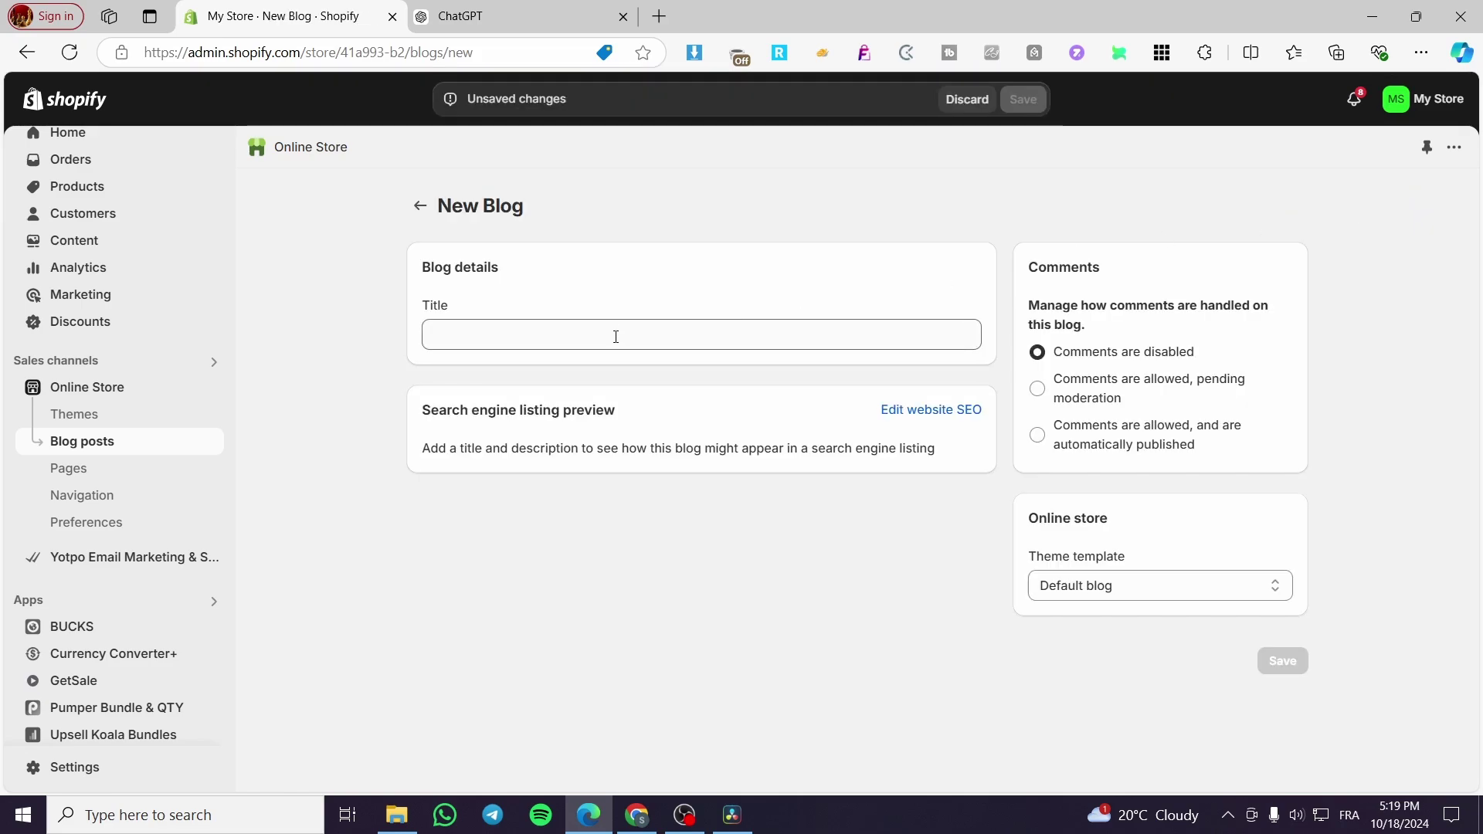
# Set the new blog's URL handle to "top-5-flagship-phones" in its search engine listing and try to save the blog.
pyautogui.click(943, 411)
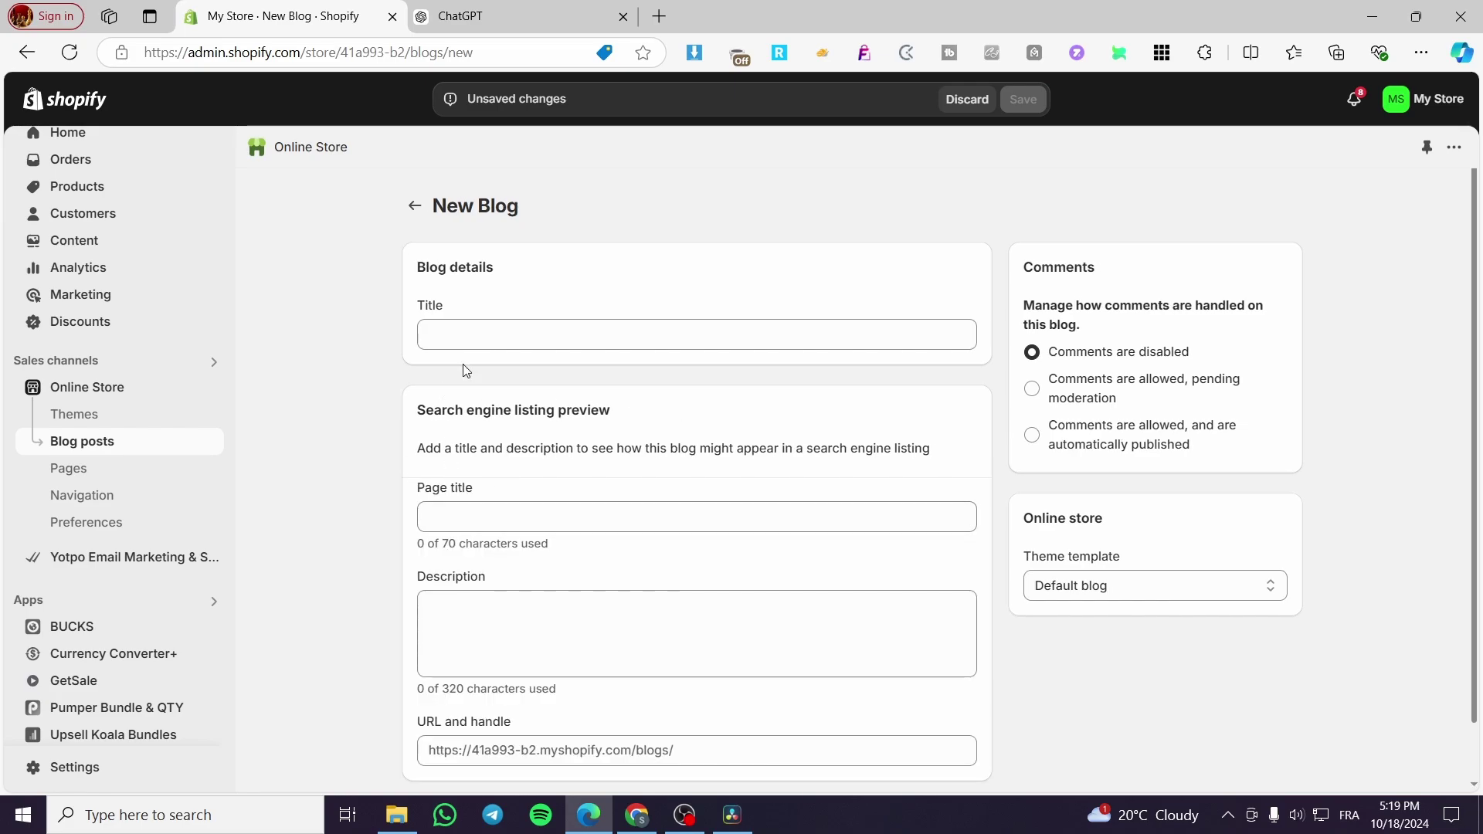
pyautogui.scroll(-1, 560, 534)
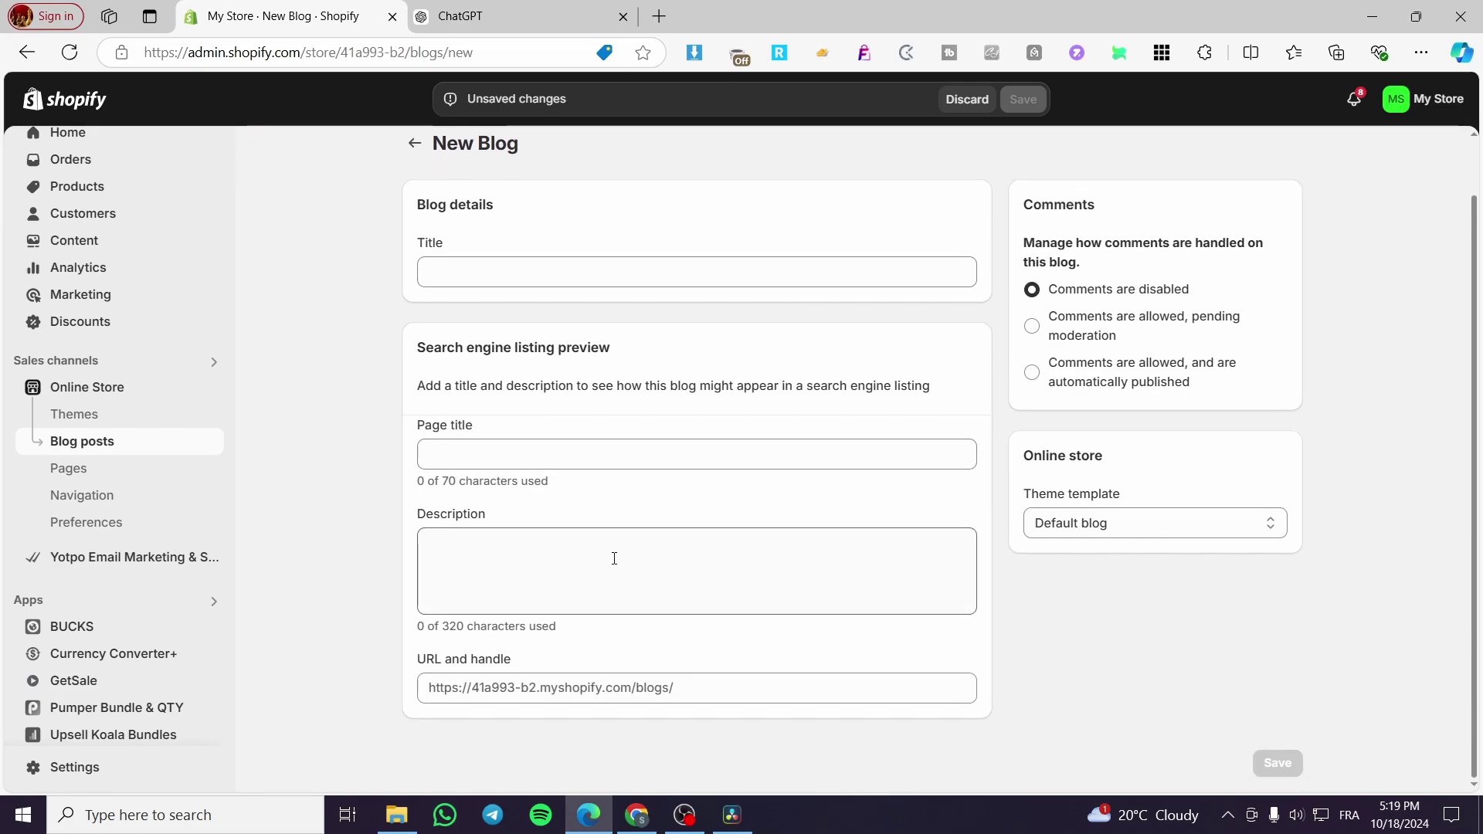
pyautogui.click(707, 698)
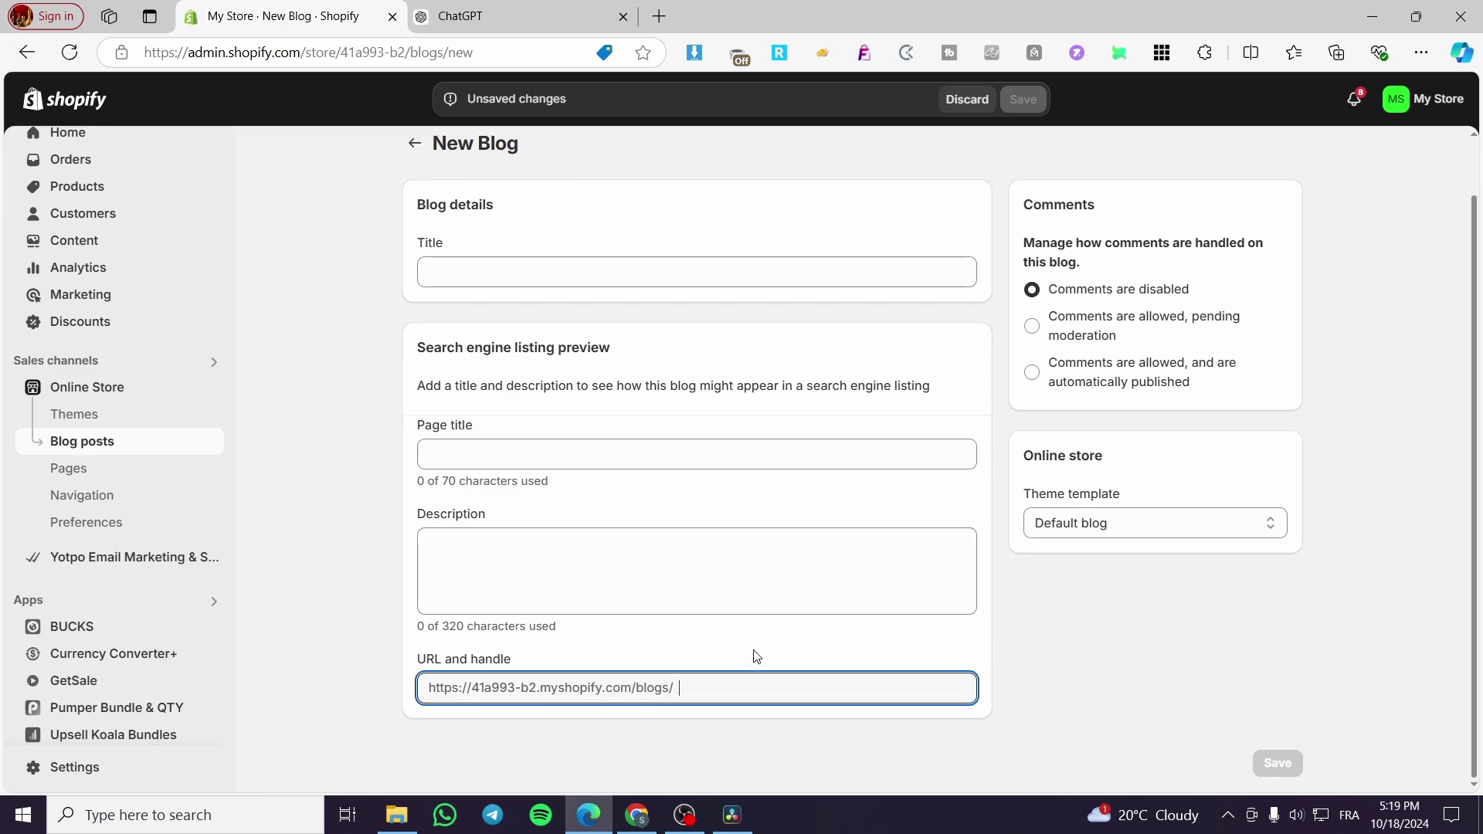
pyautogui.write('Top')
pyautogui.press('BackSpace')
pyautogui.press('BackSpace')
pyautogui.write('t')
pyautogui.write('op5')
pyautogui.write('-5-flagship')
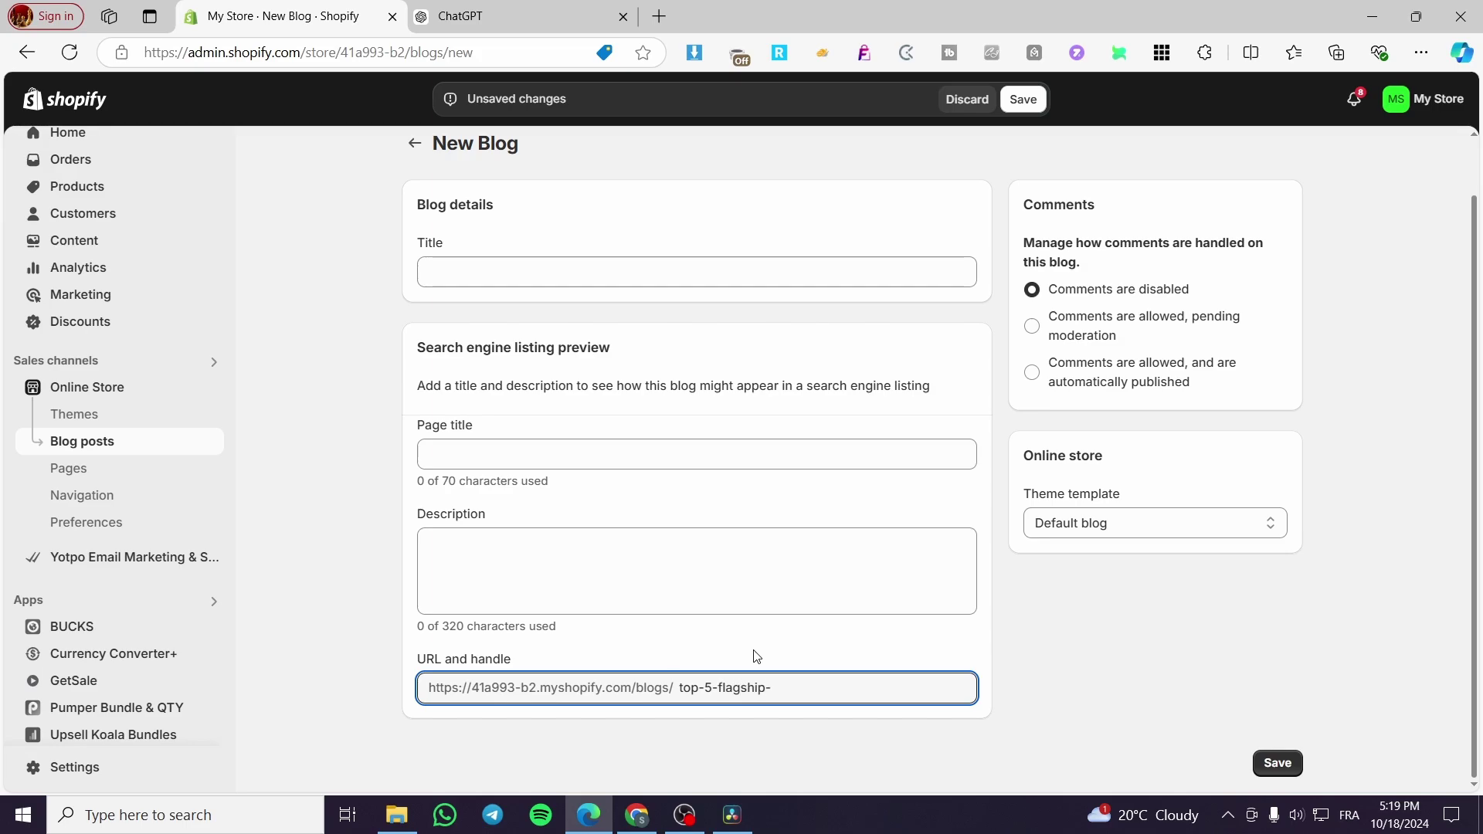
pyautogui.write('hones')
pyautogui.click(1267, 761)
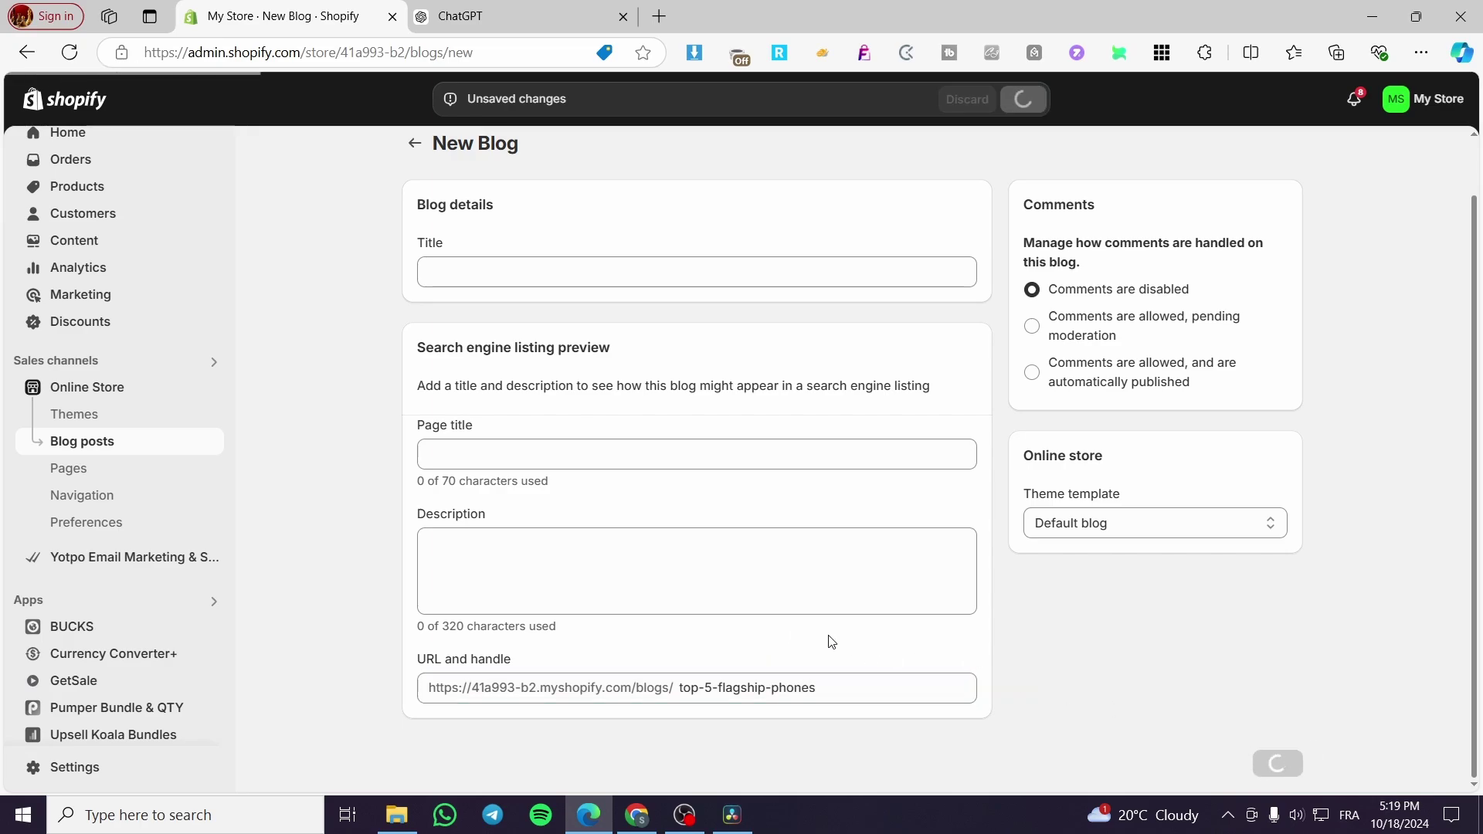
# Enter "Tech Blog" as the new blog's title.
pyautogui.click(516, 264)
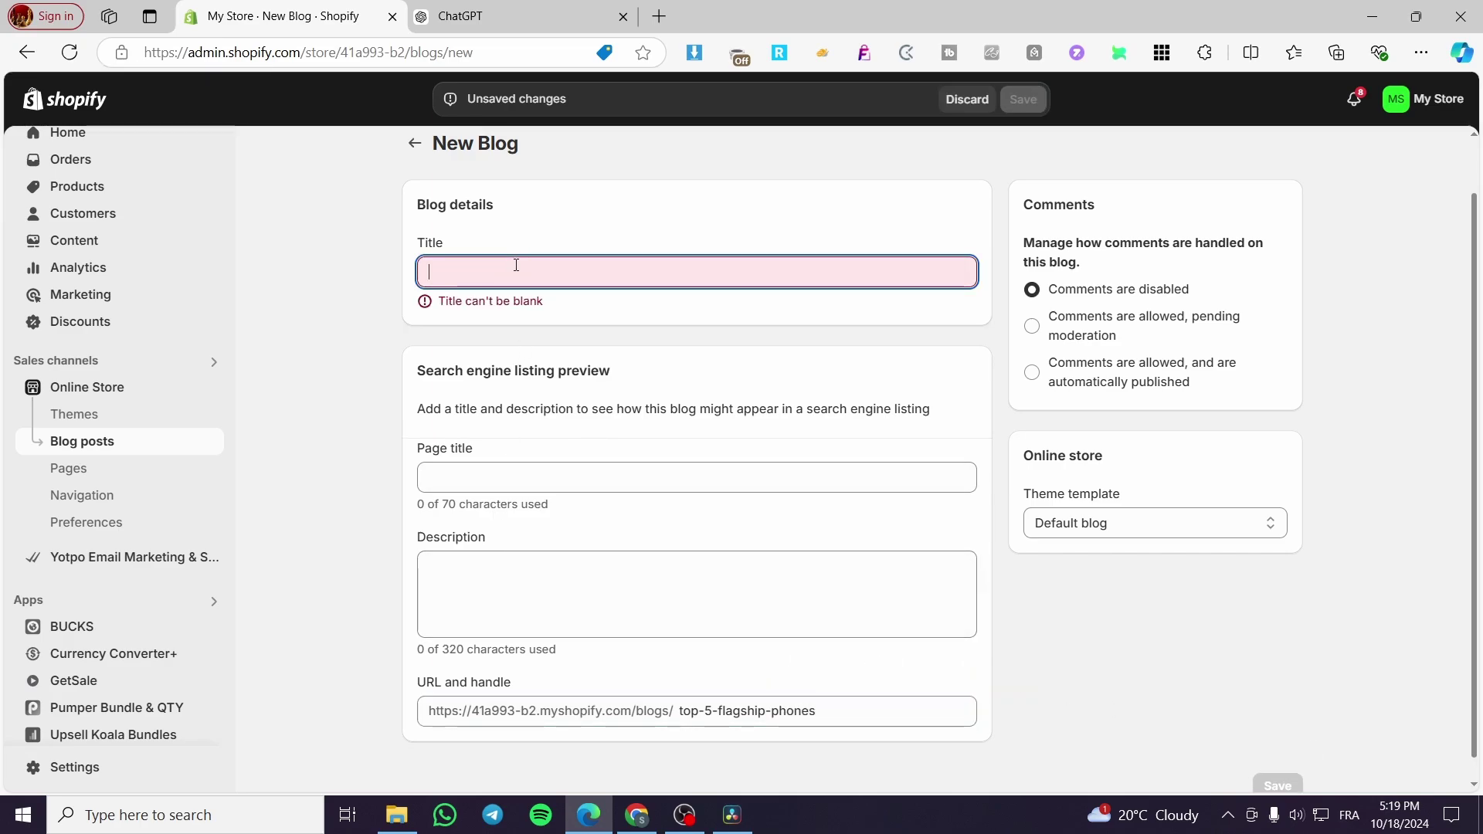
pyautogui.click(540, 480)
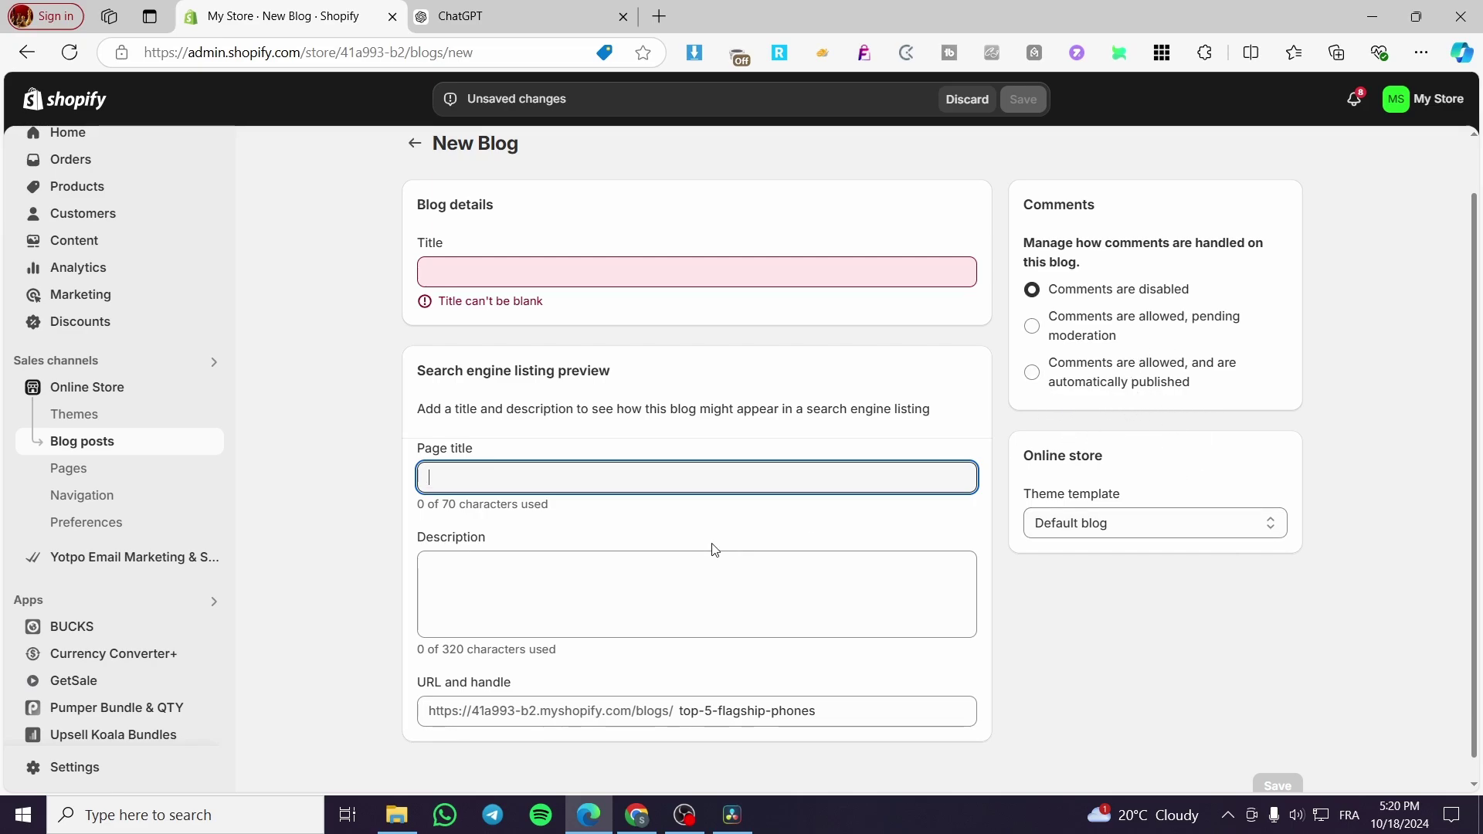
pyautogui.click(481, 272)
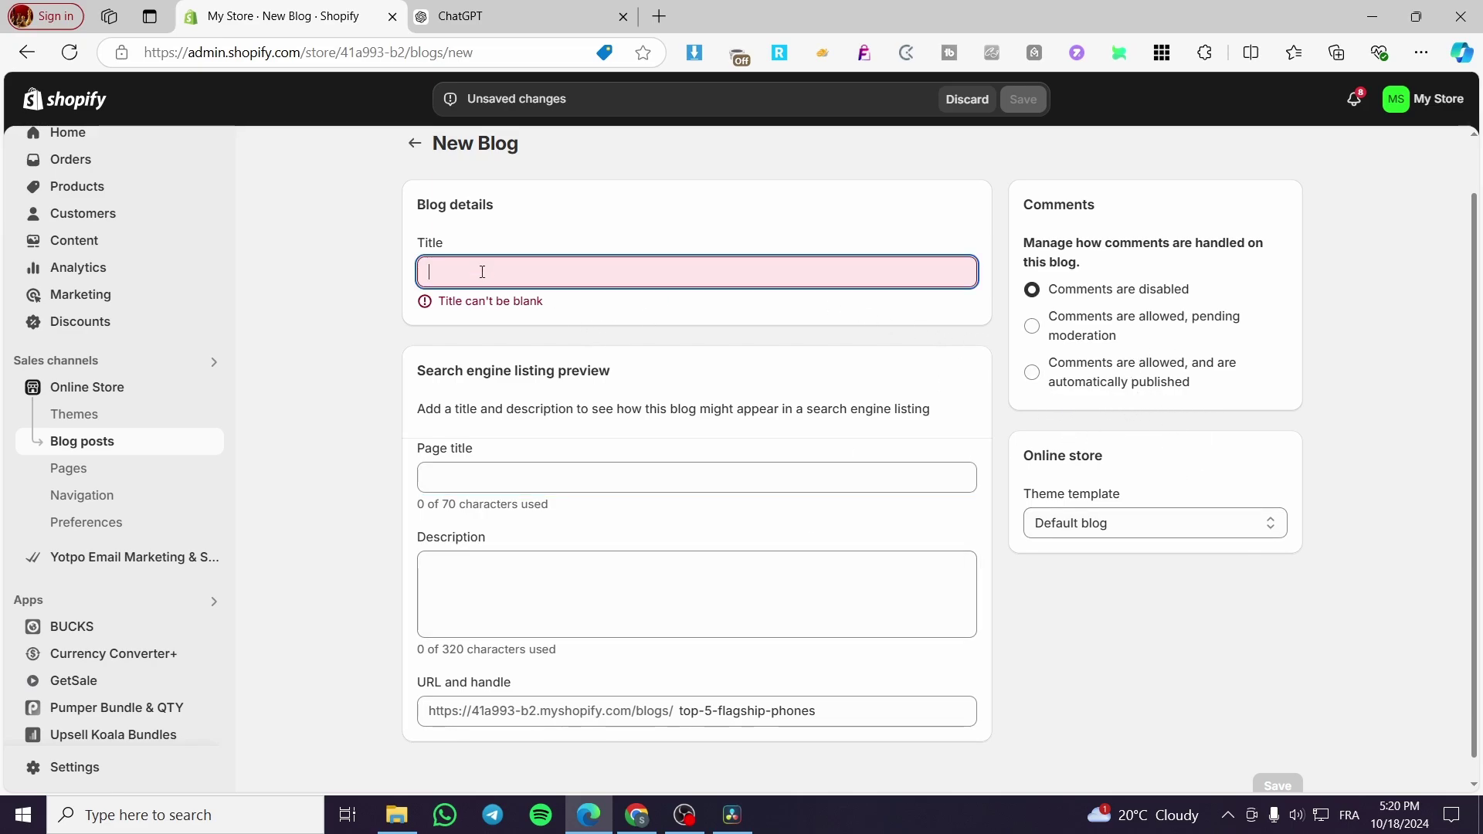
pyautogui.click(695, 705)
pyautogui.click(542, 272)
pyautogui.write('Tech')
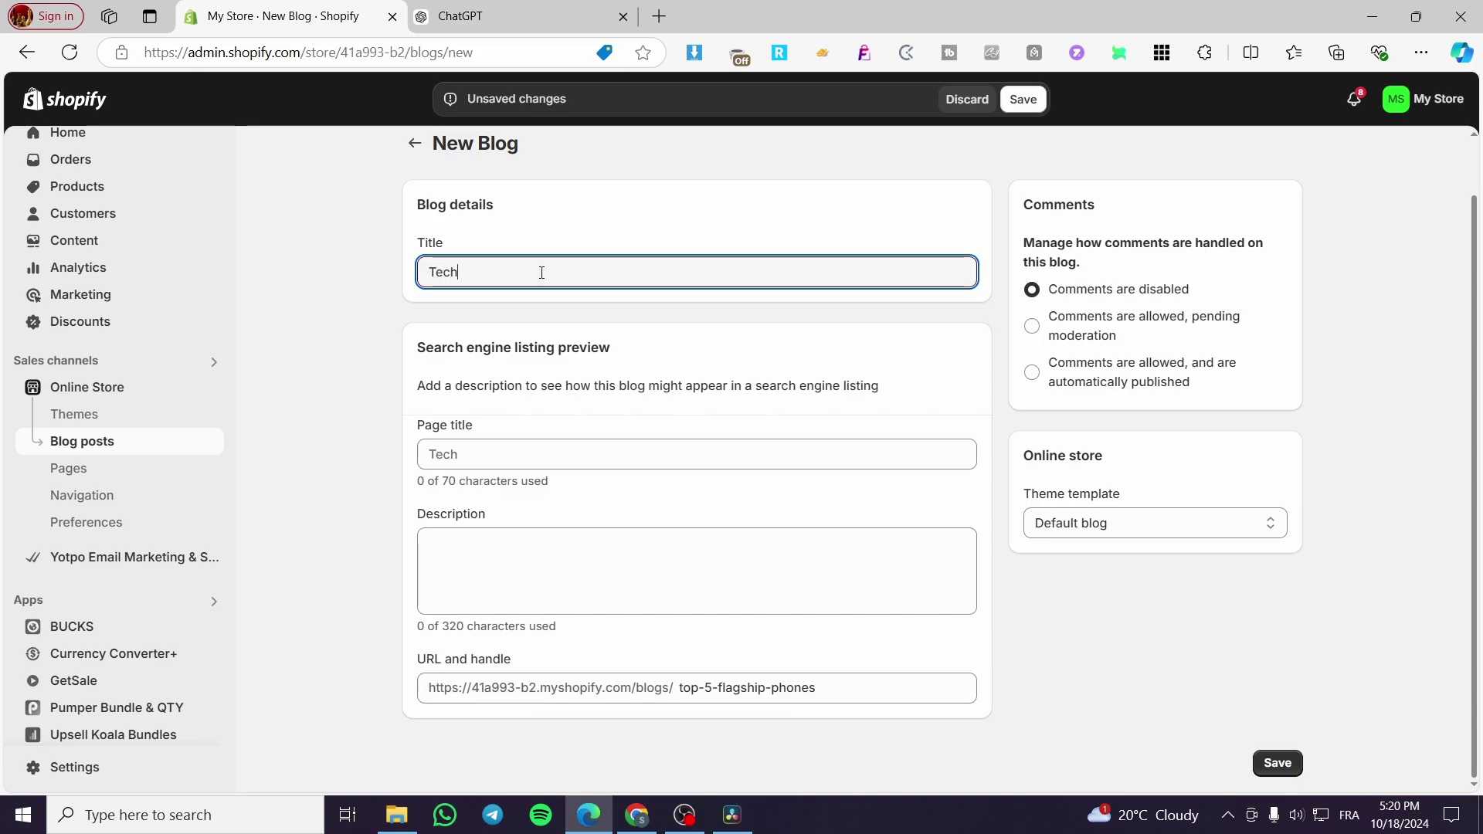
pyautogui.write(' Blog')
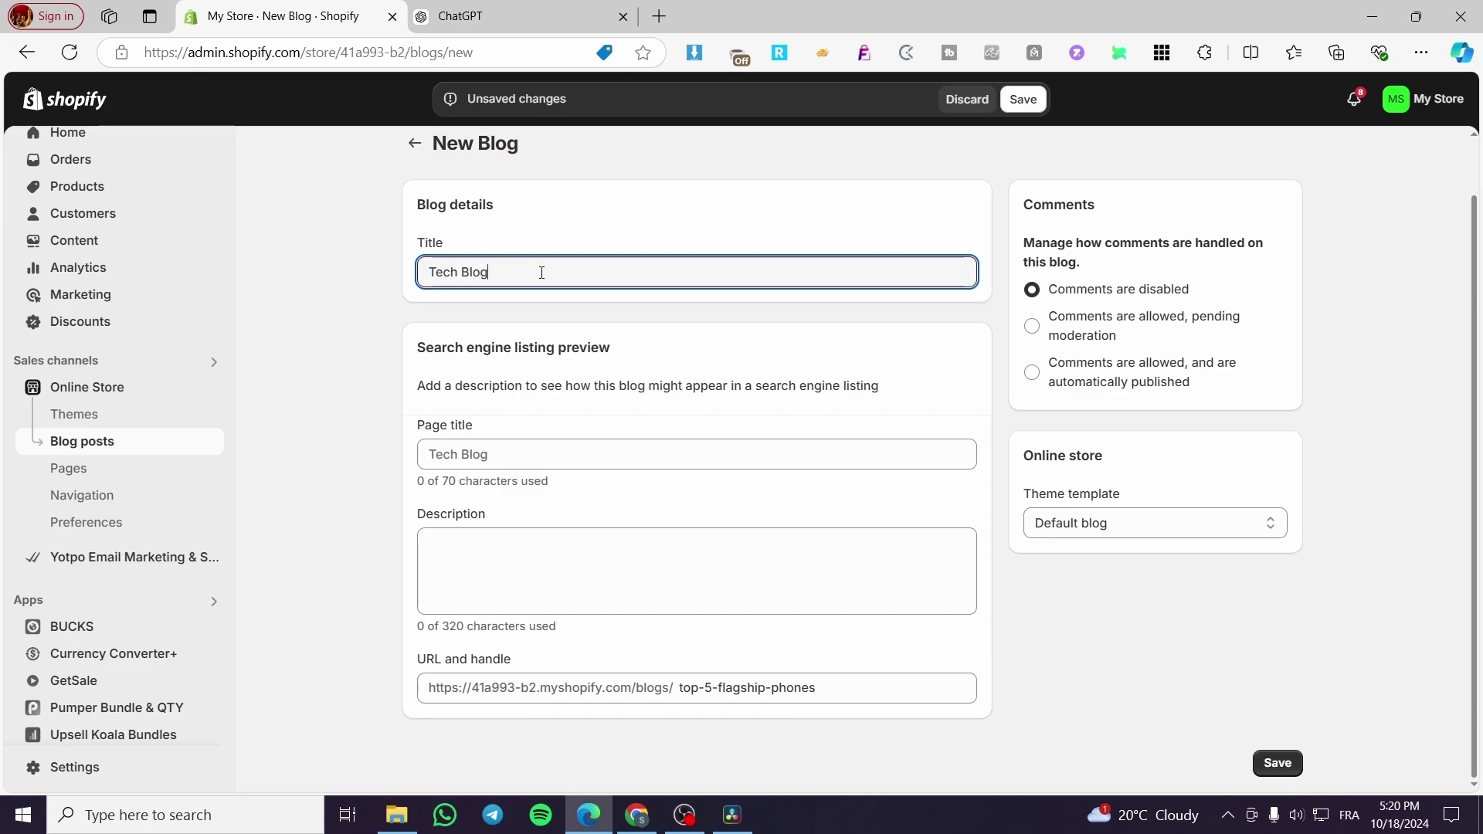
# Leave the search listing's page title and description fields empty and save the new blog.
pyautogui.click(506, 458)
pyautogui.write('g')
pyautogui.press('BackSpace')
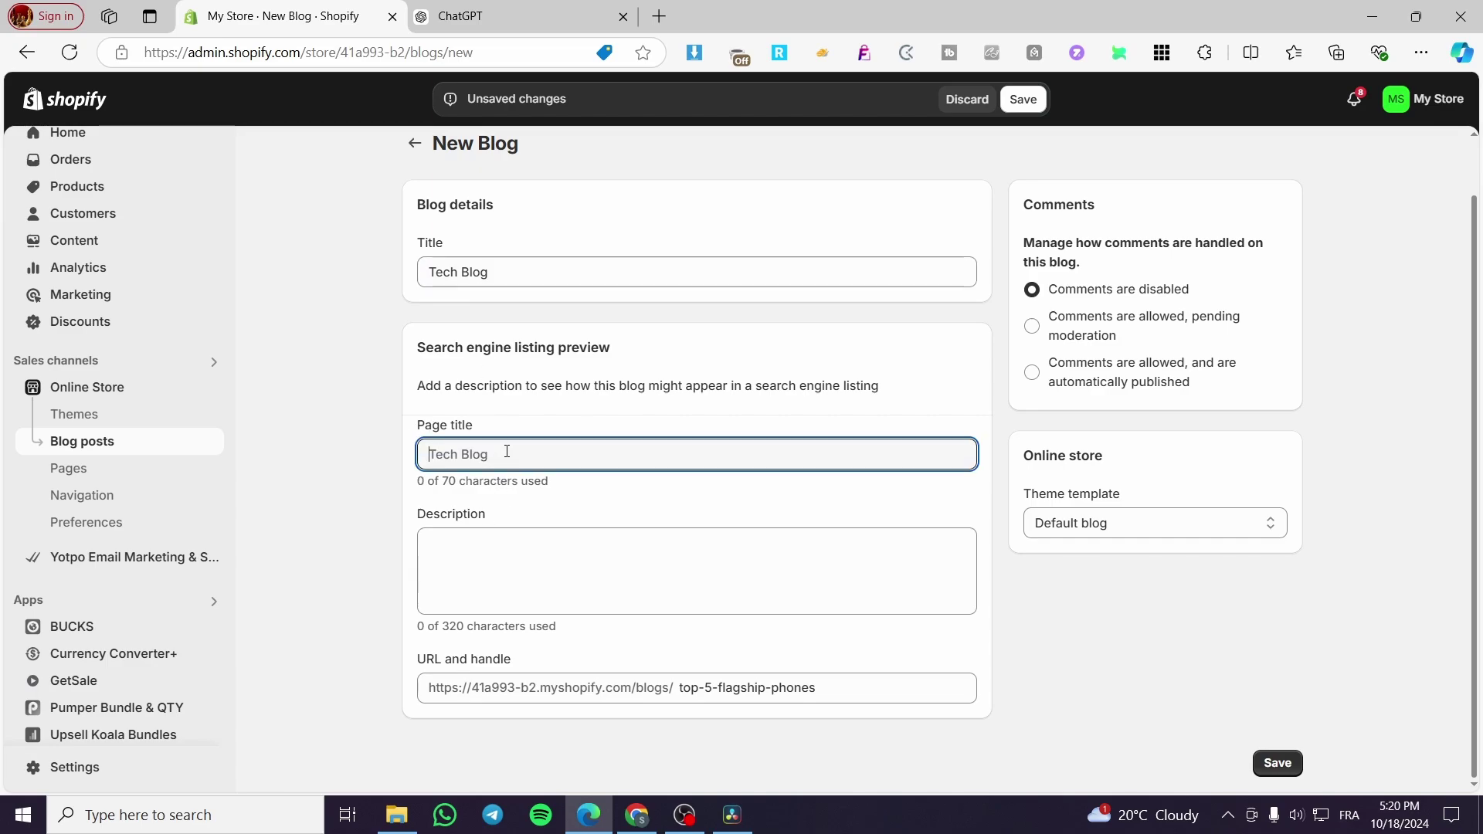
pyautogui.click(471, 545)
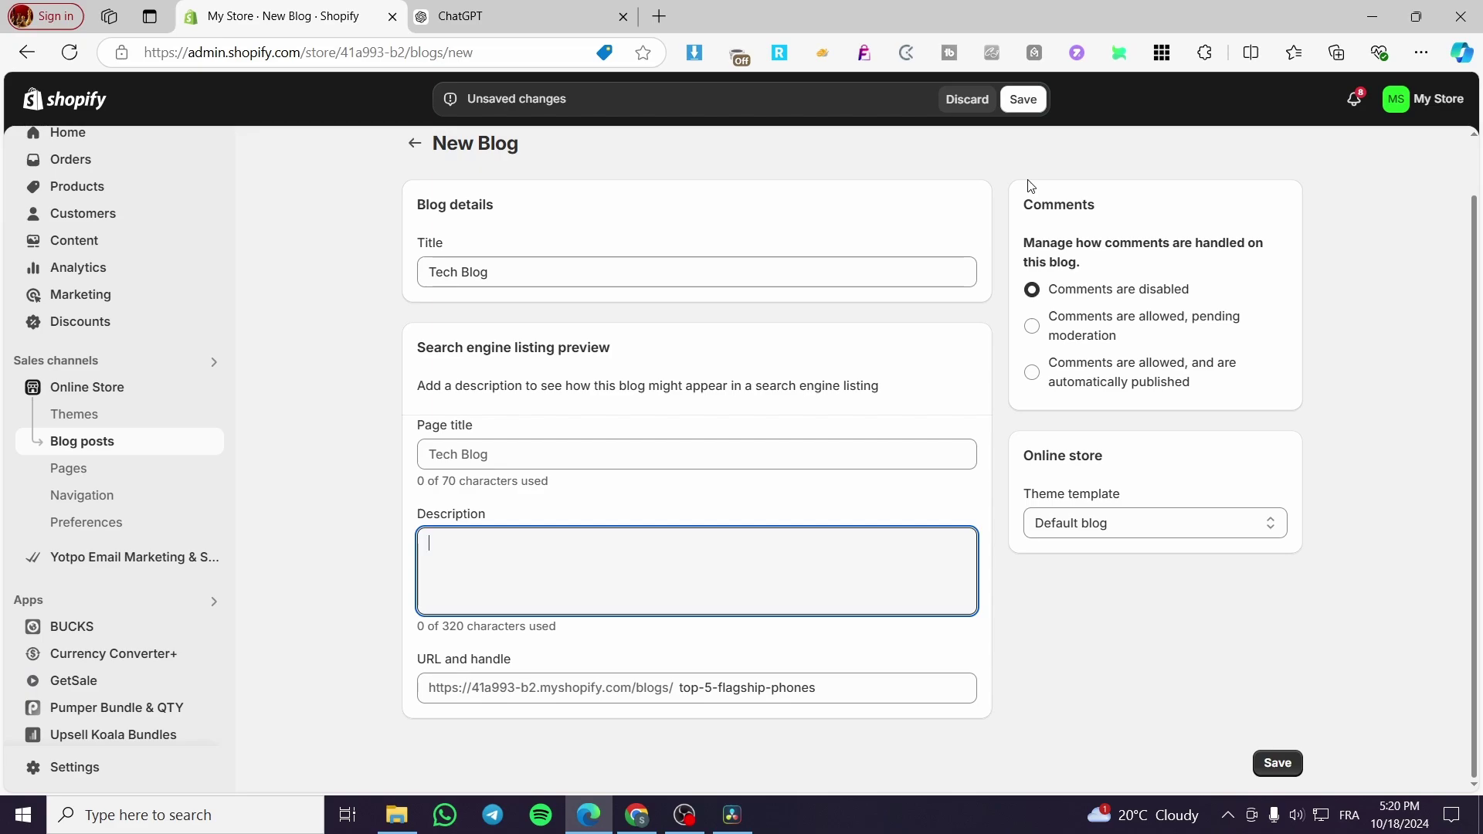
pyautogui.click(1027, 100)
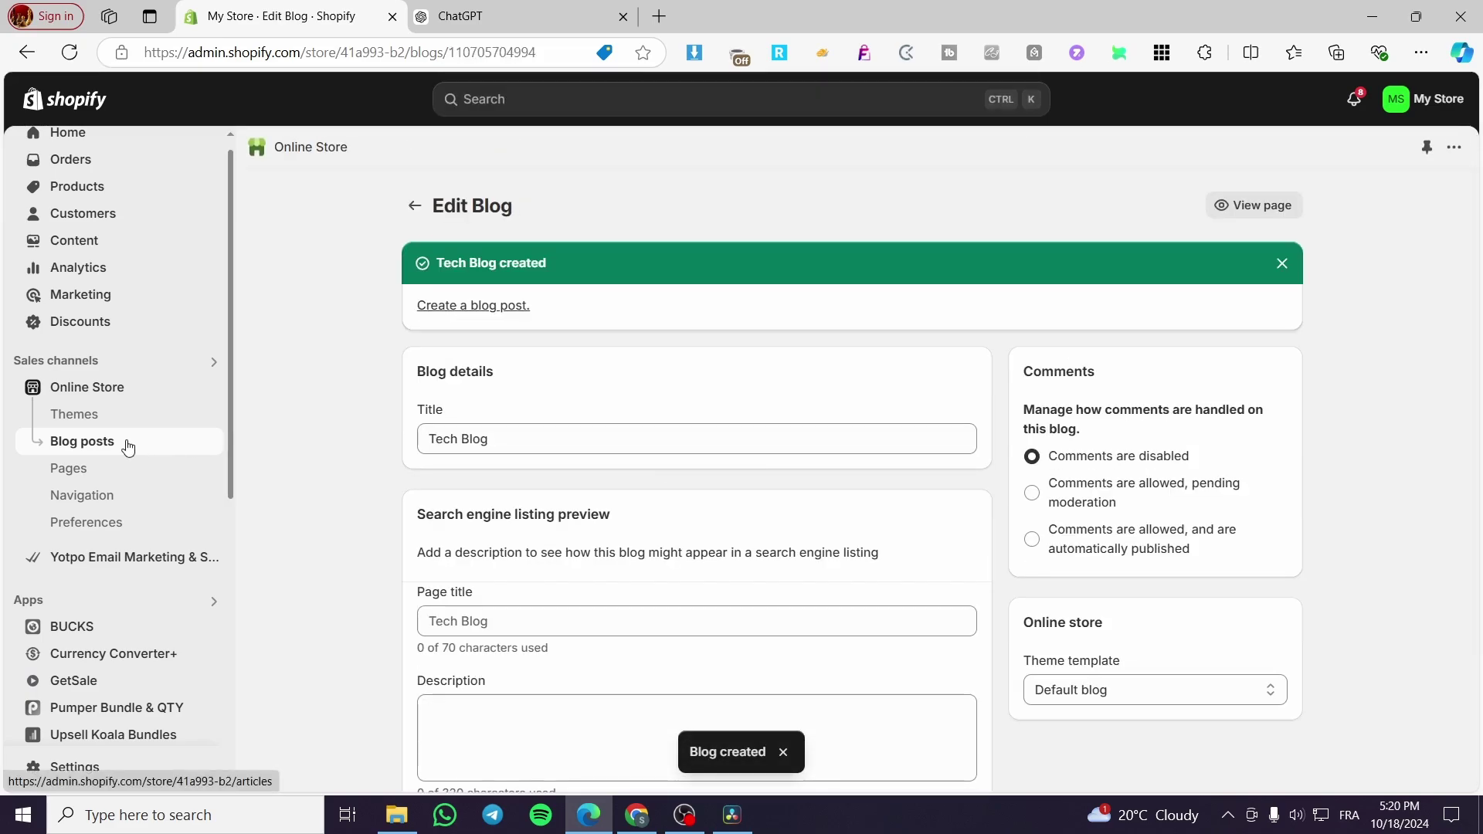
# Open the store's Main menu for editing in the navigation settings.
pyautogui.click(79, 497)
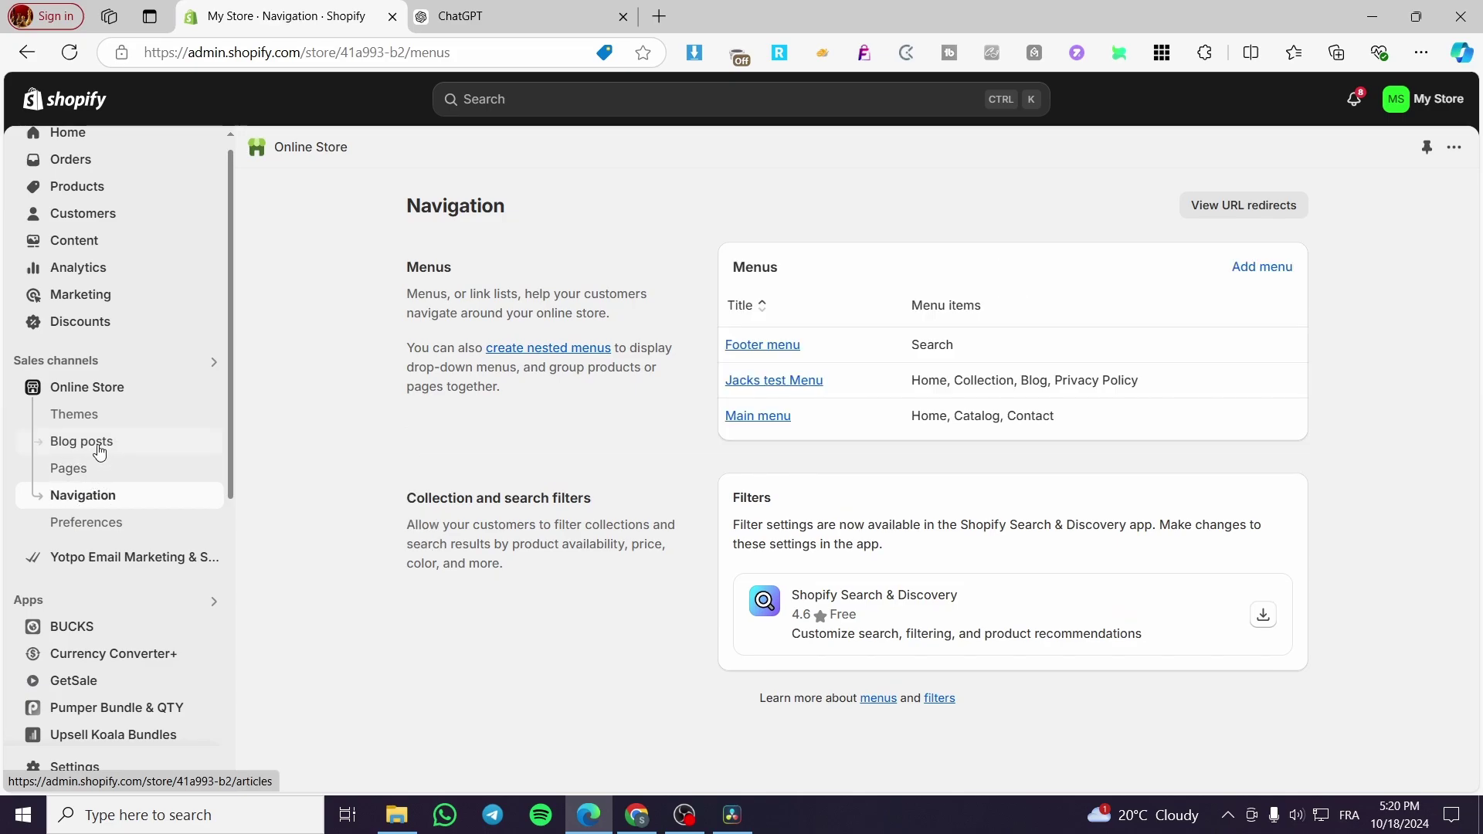
pyautogui.click(74, 504)
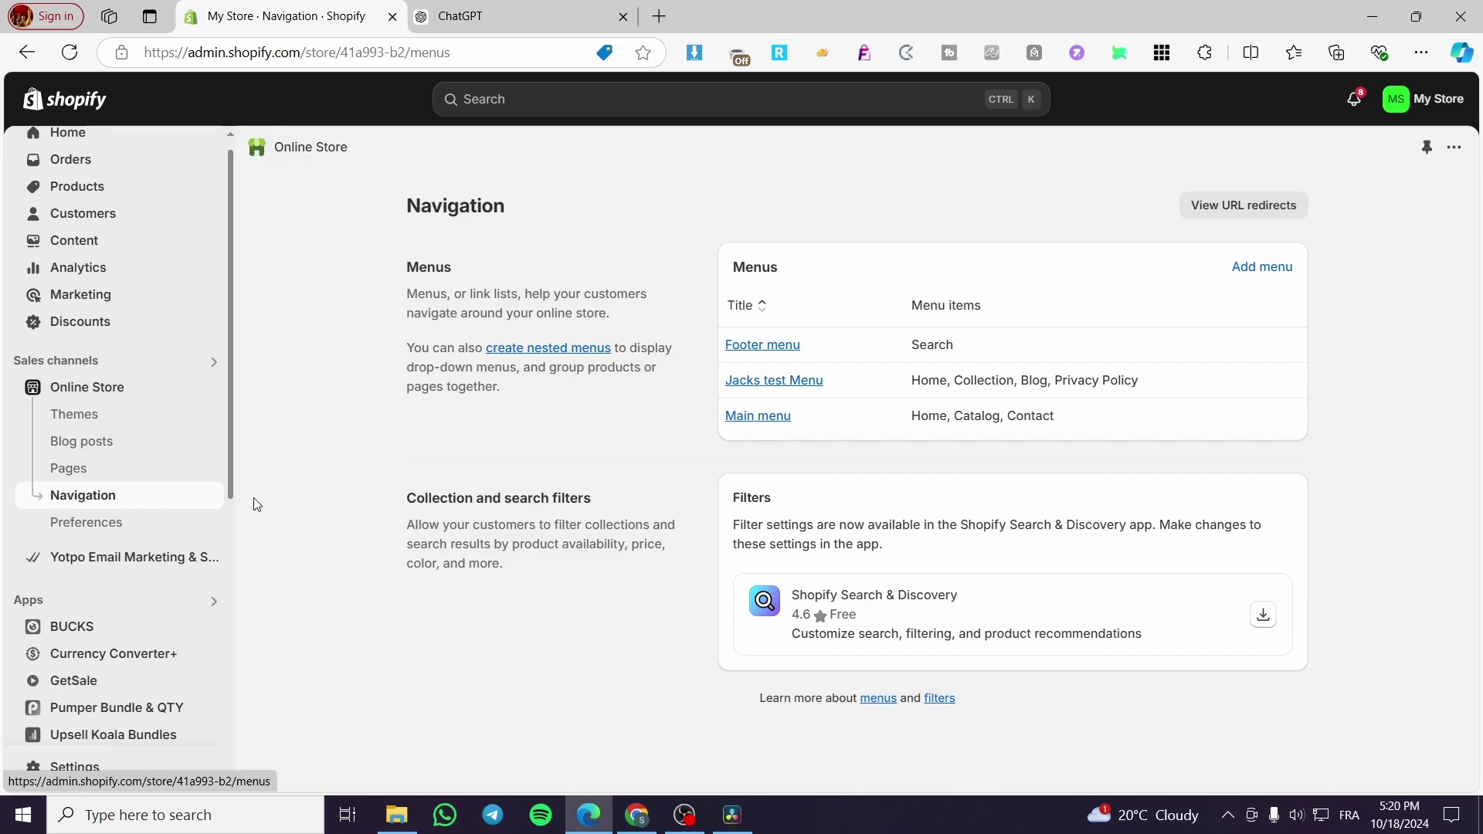
pyautogui.click(752, 418)
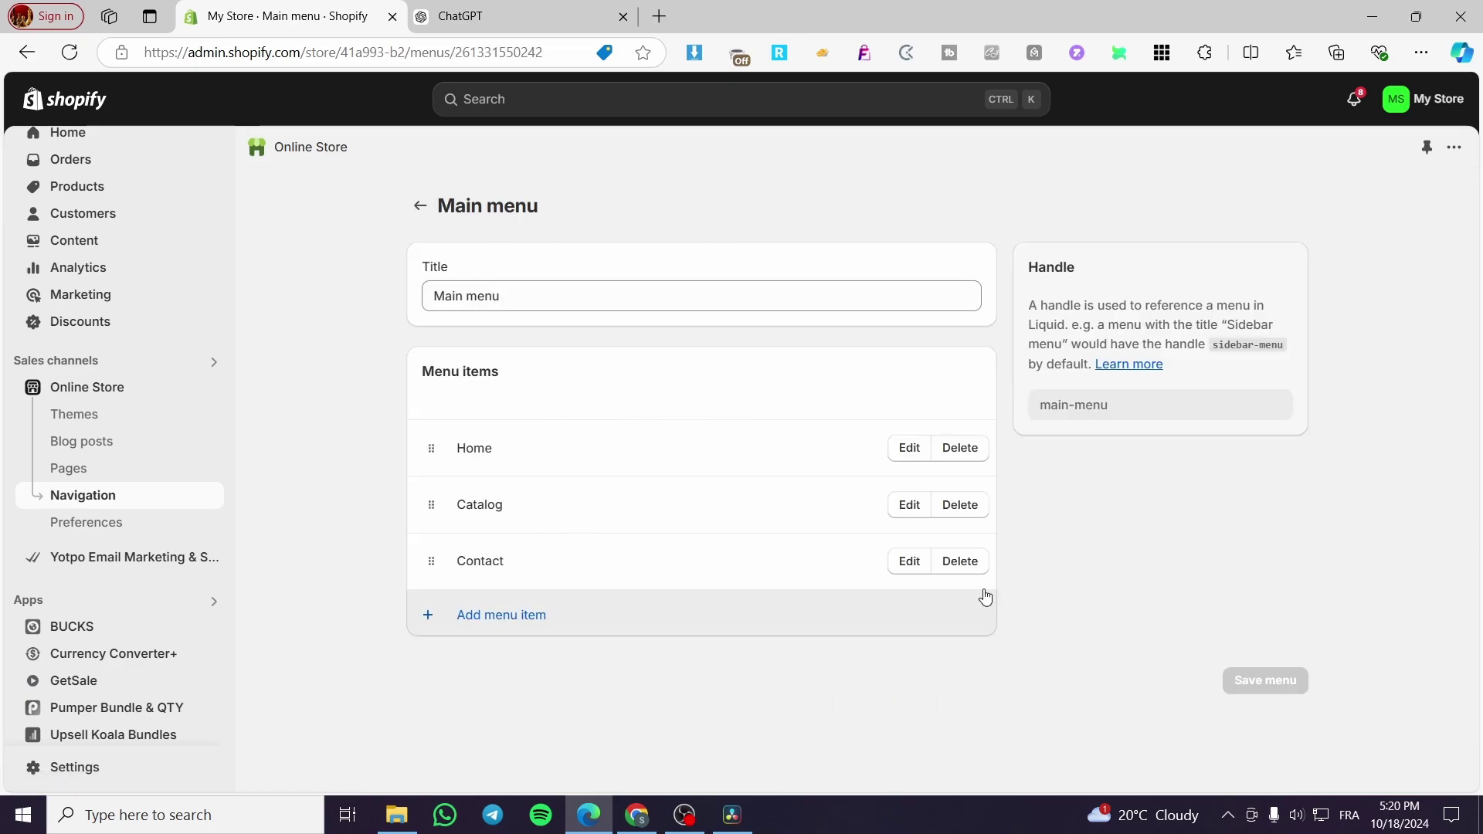
# Add a menu item named "Blog" to the Main menu with "#" as its link.
pyautogui.click(476, 617)
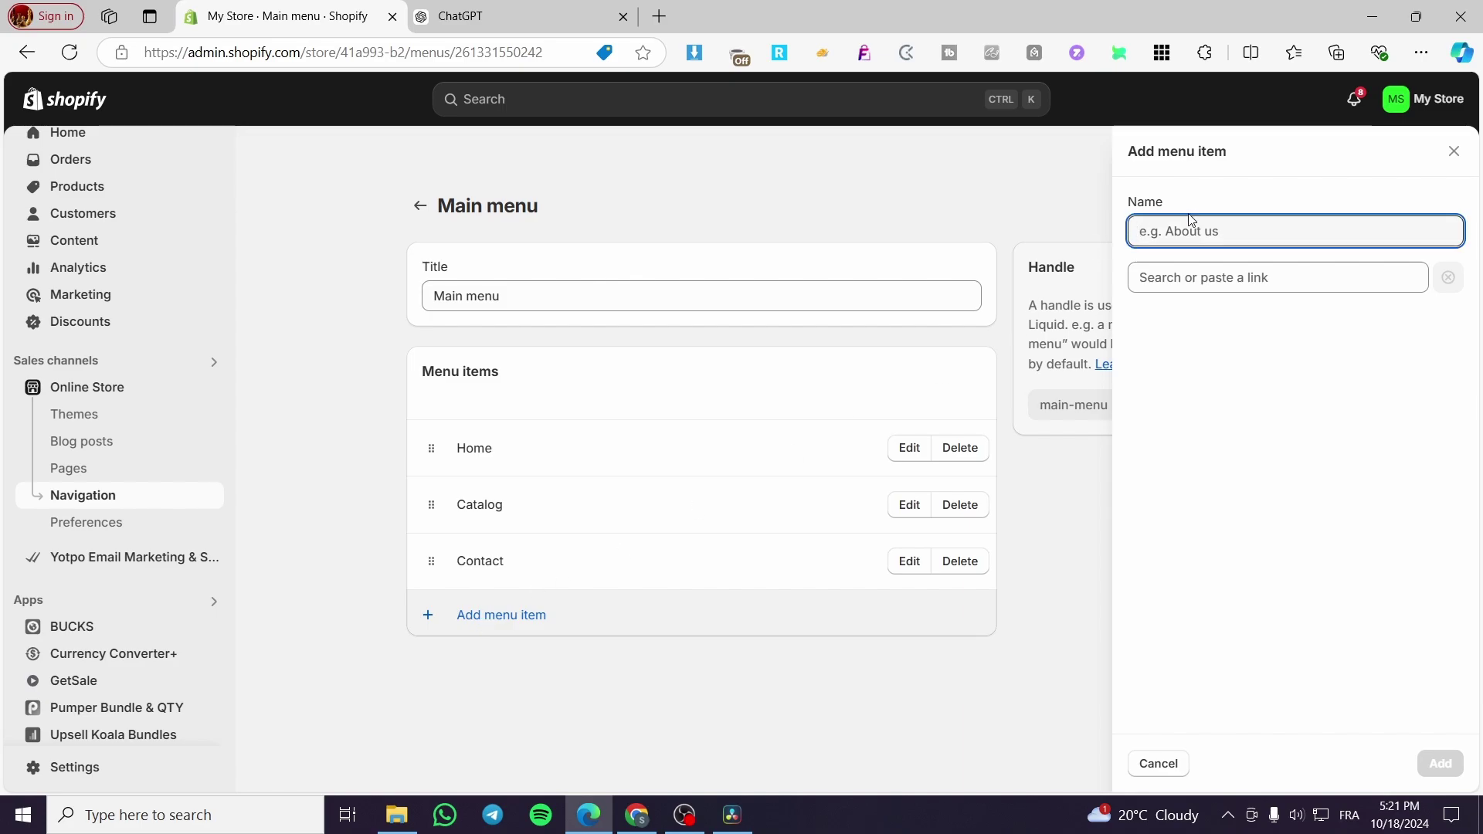
pyautogui.write('Blog')
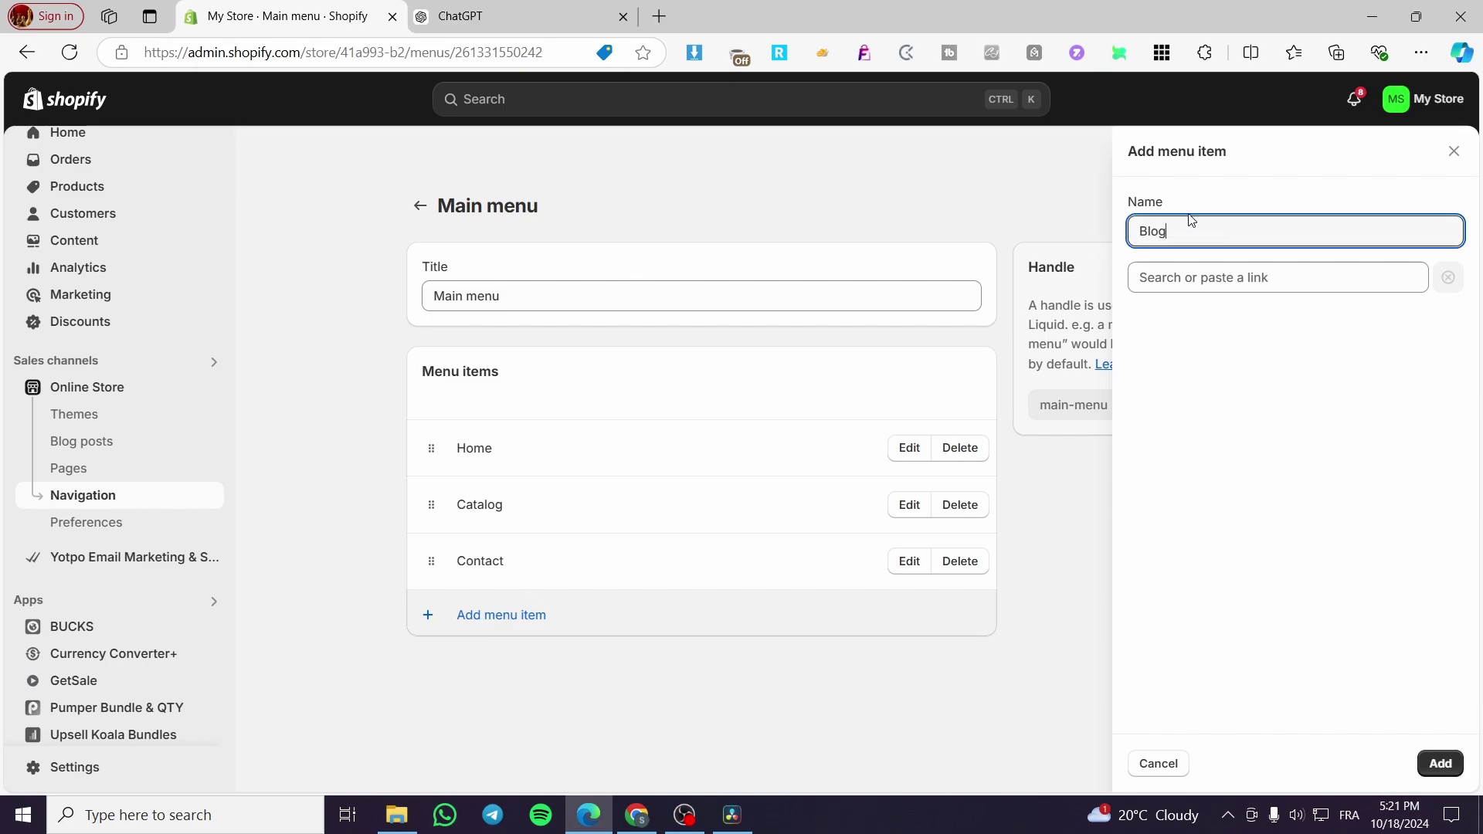
pyautogui.click(1189, 276)
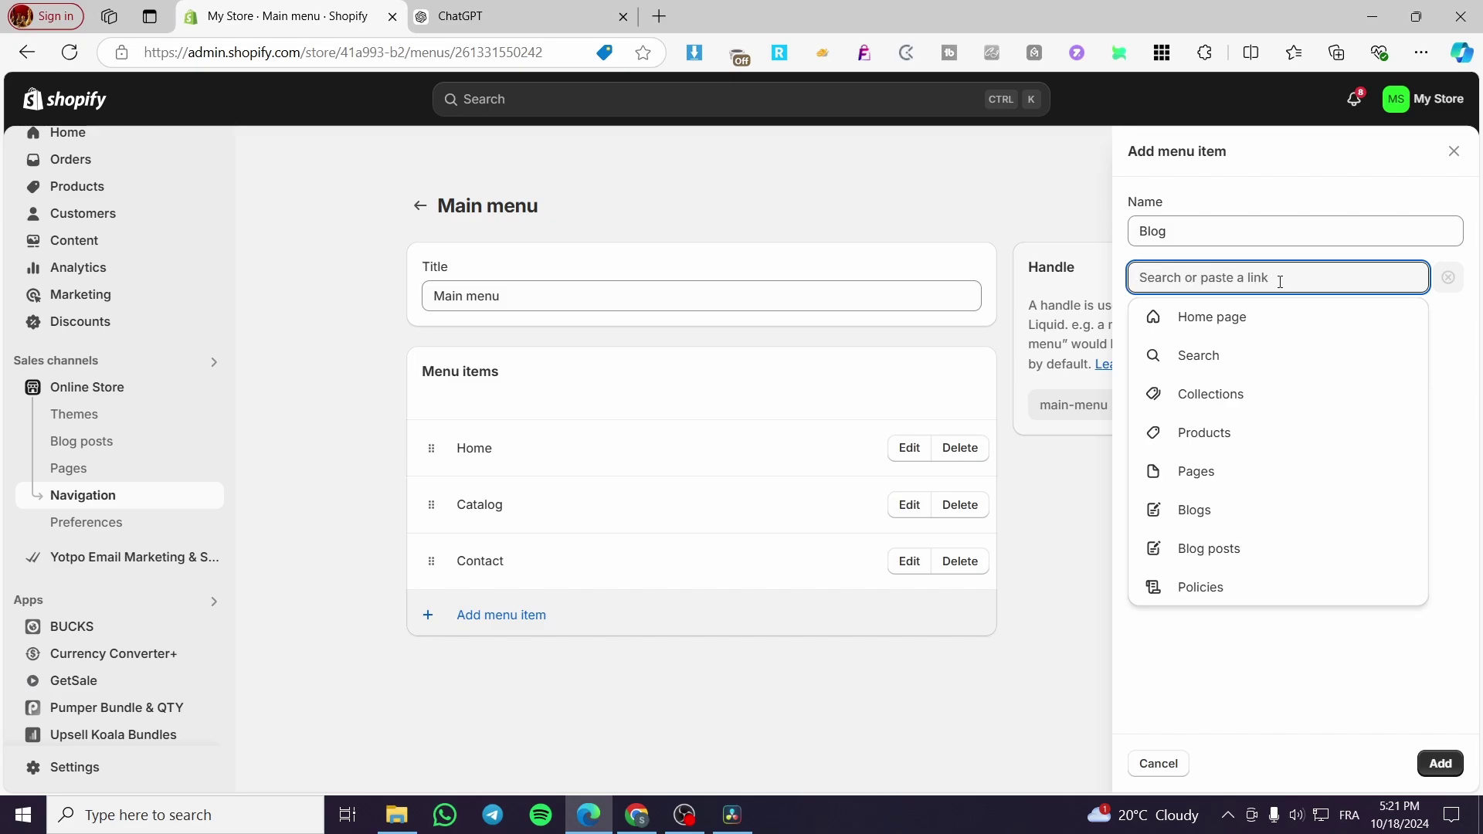
pyautogui.click(1266, 513)
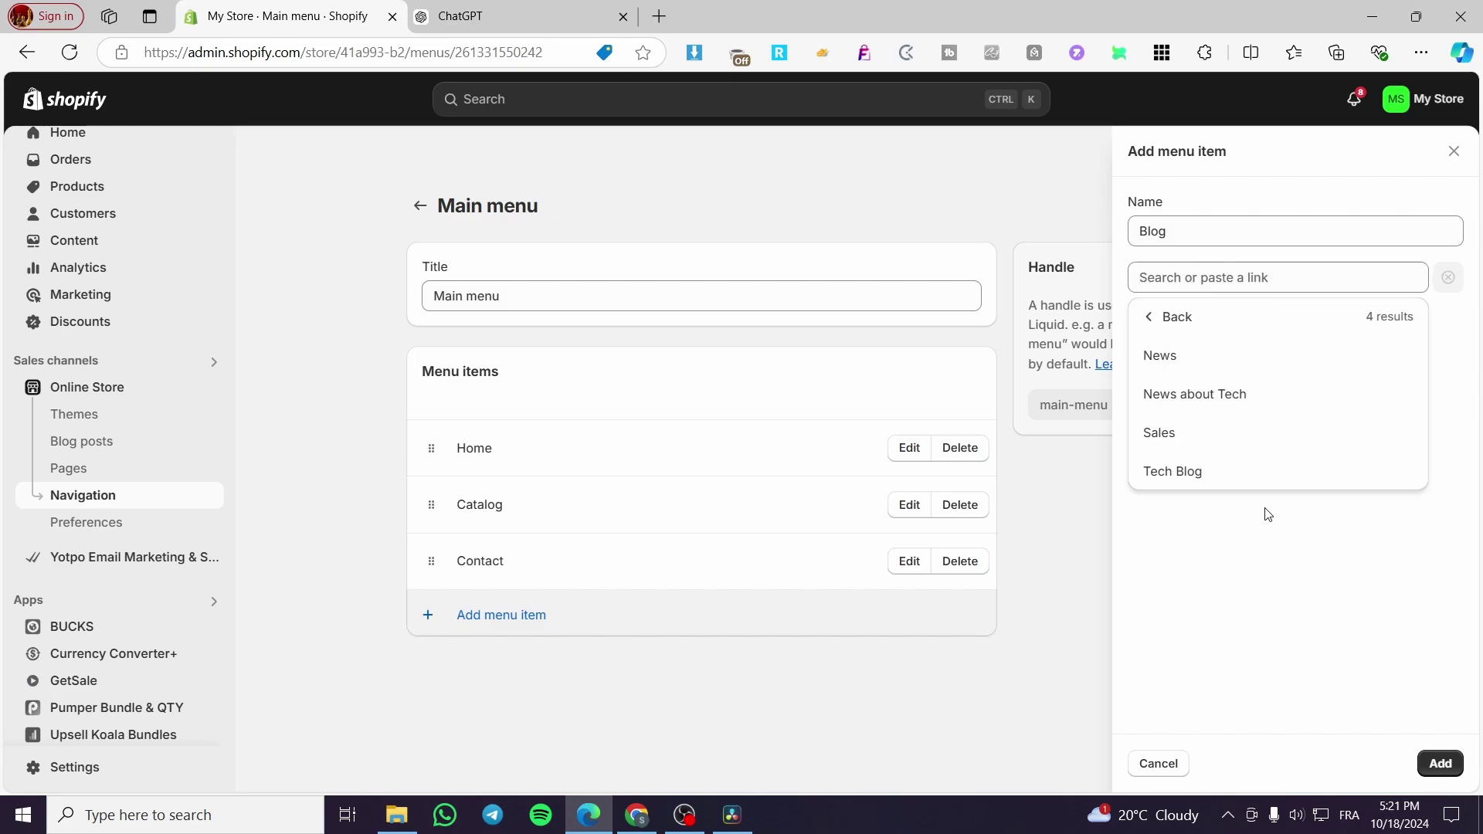
pyautogui.click(1282, 270)
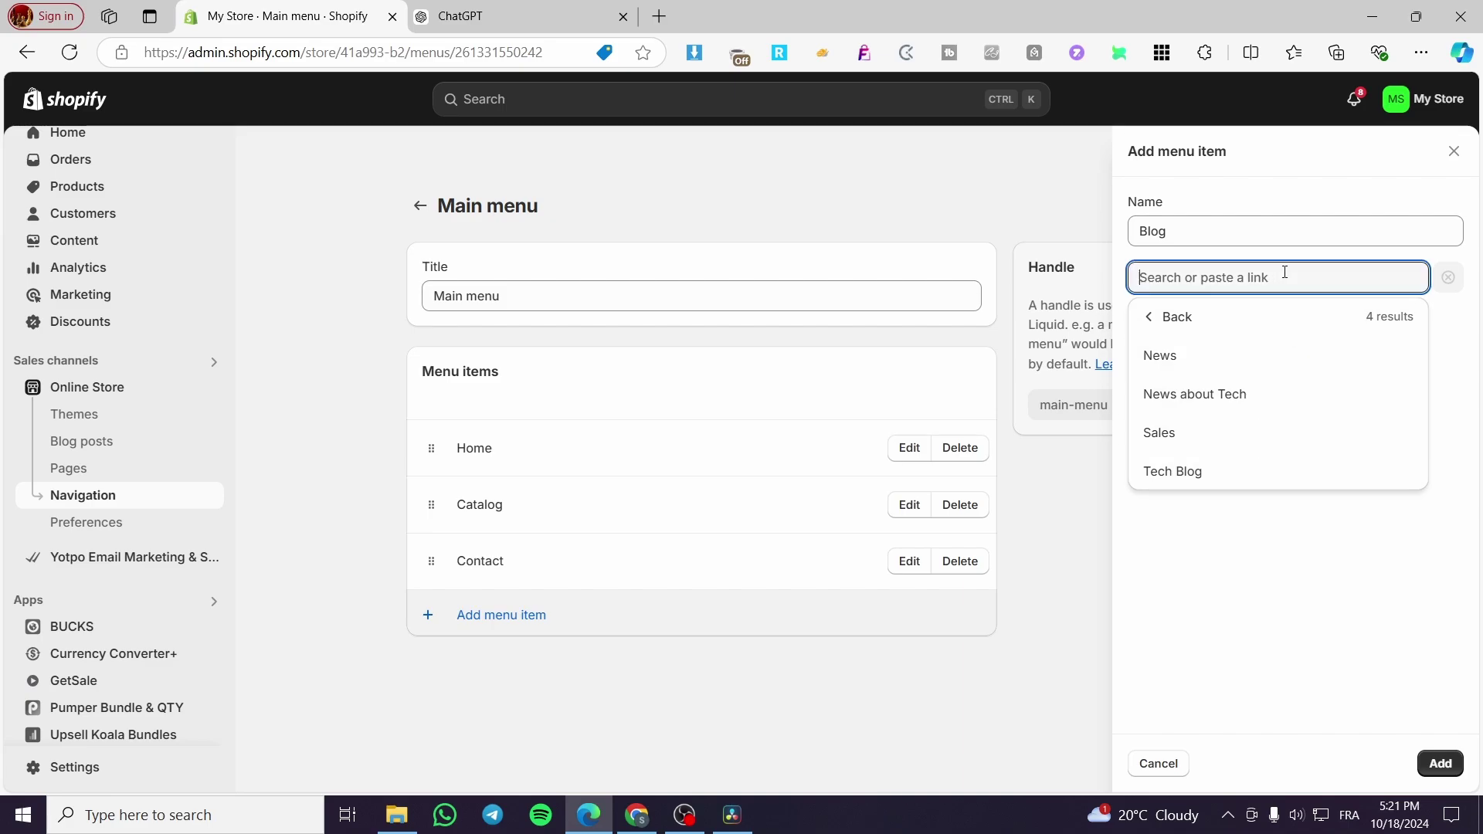
pyautogui.write('#')
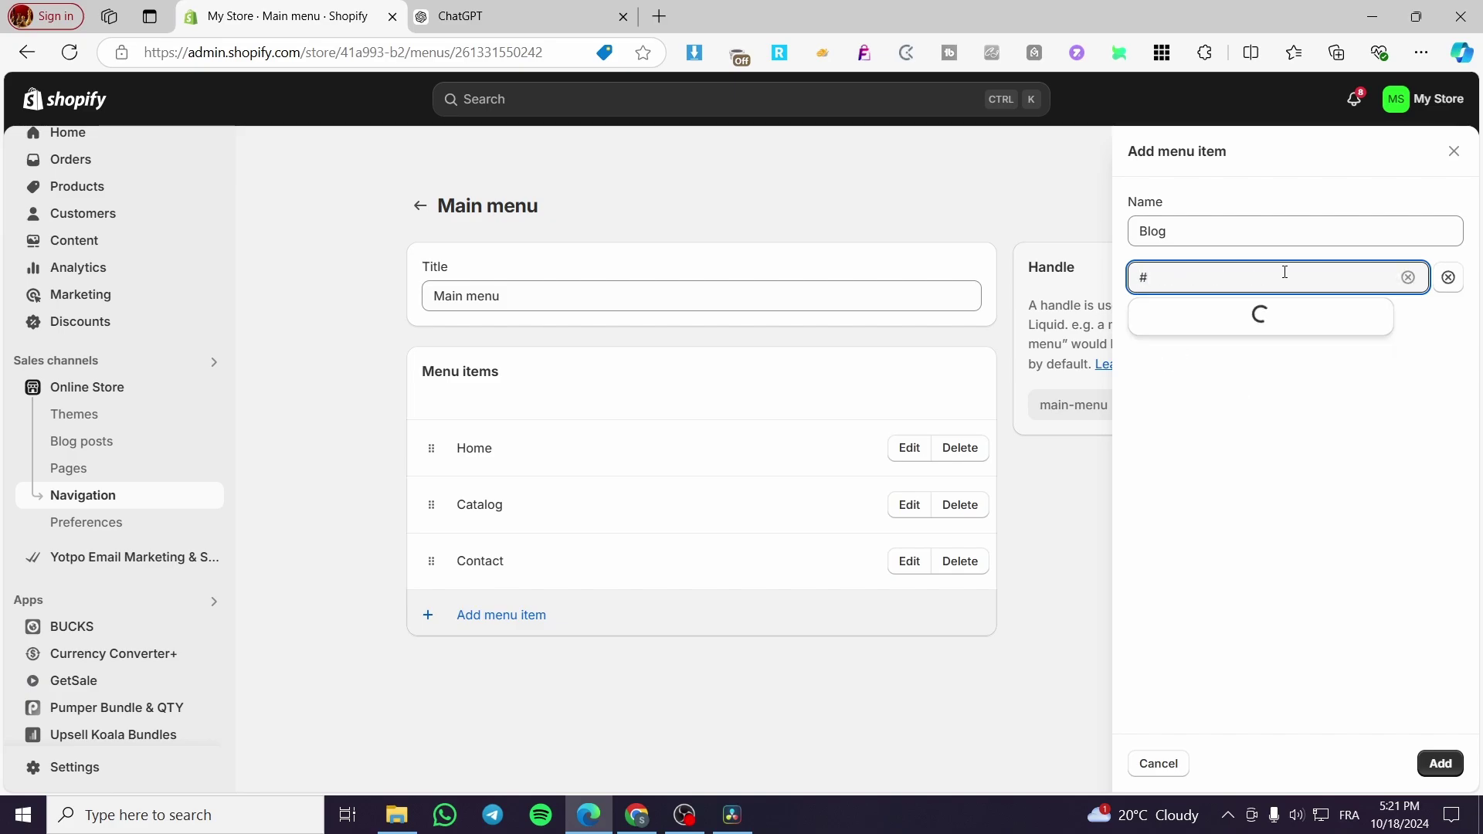
pyautogui.click(1250, 352)
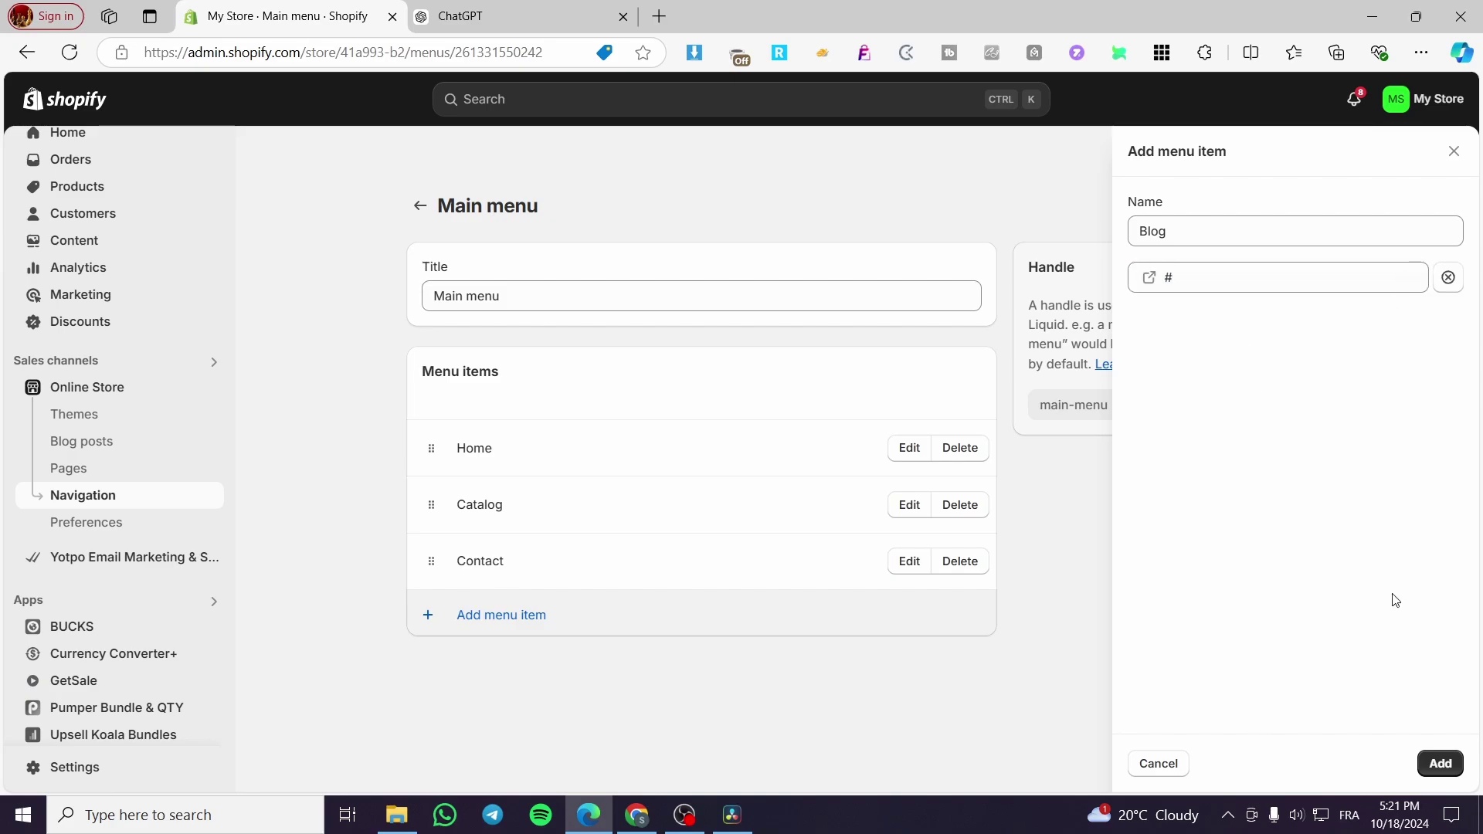
pyautogui.click(1439, 763)
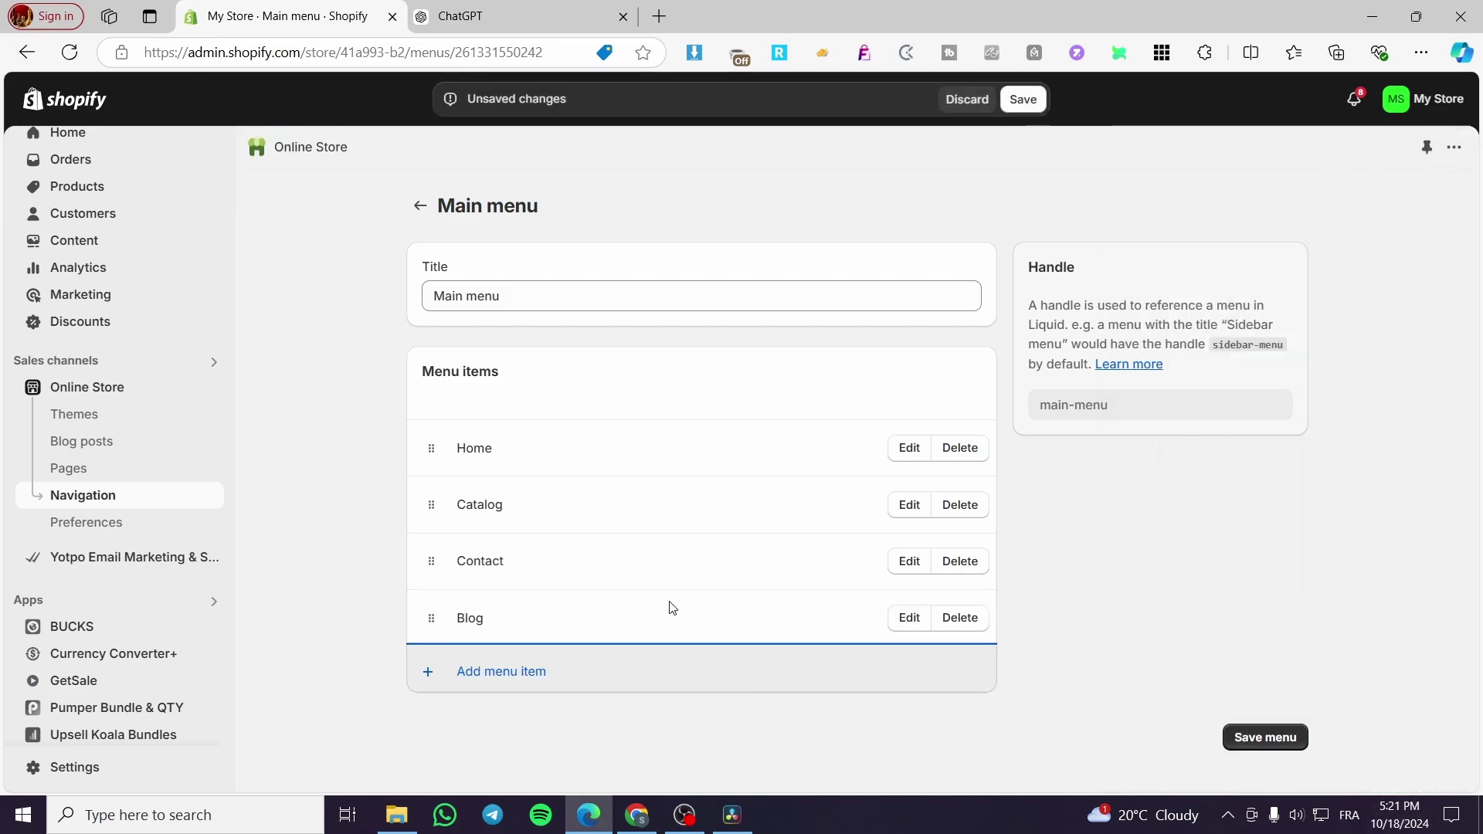
# Add a menu item named "Tech" to the Main menu, linked to the blog post "Top 5 Latest Flagship Phones".
pyautogui.click(484, 672)
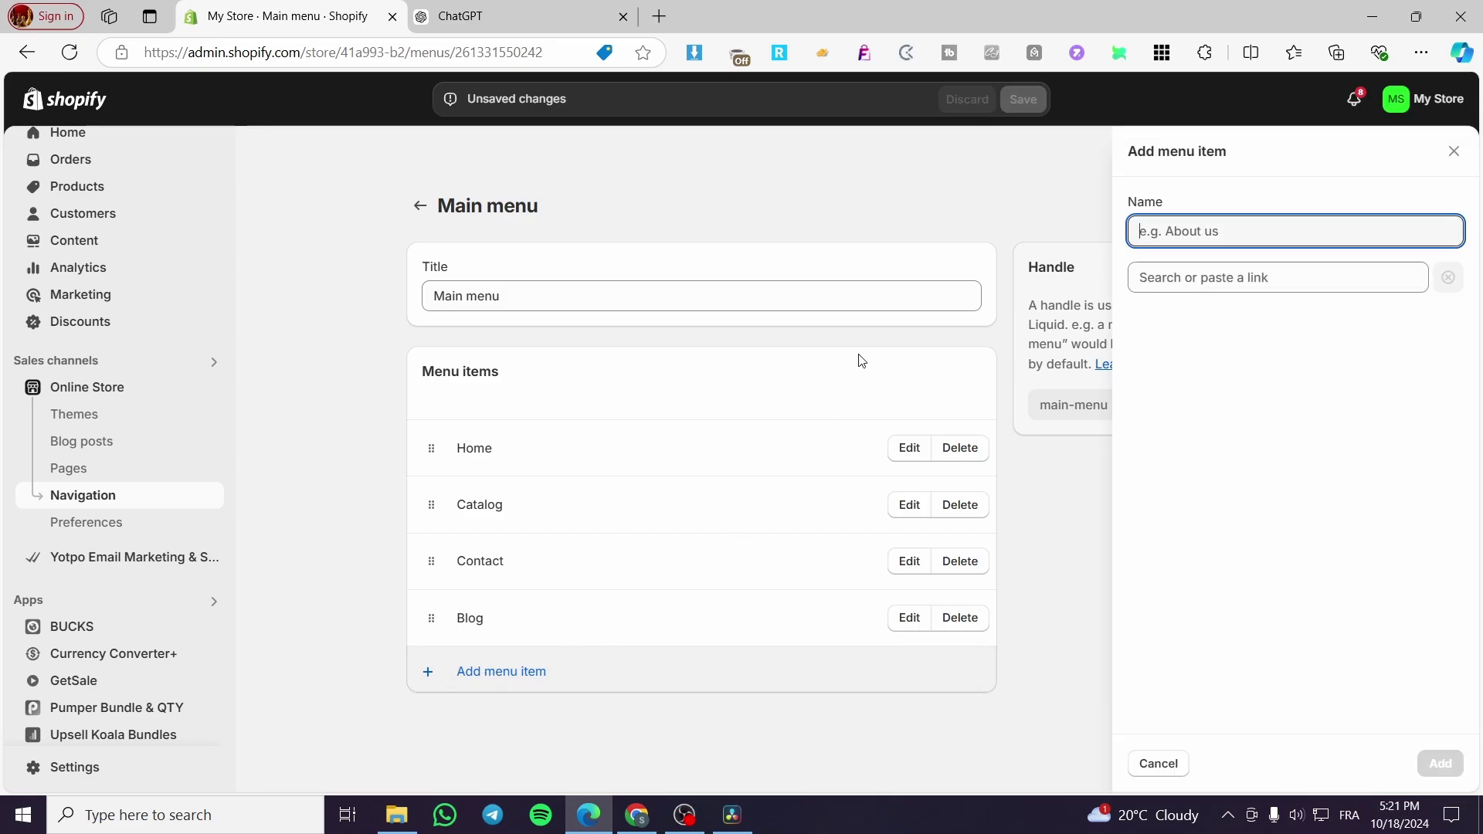
pyautogui.write('Tech')
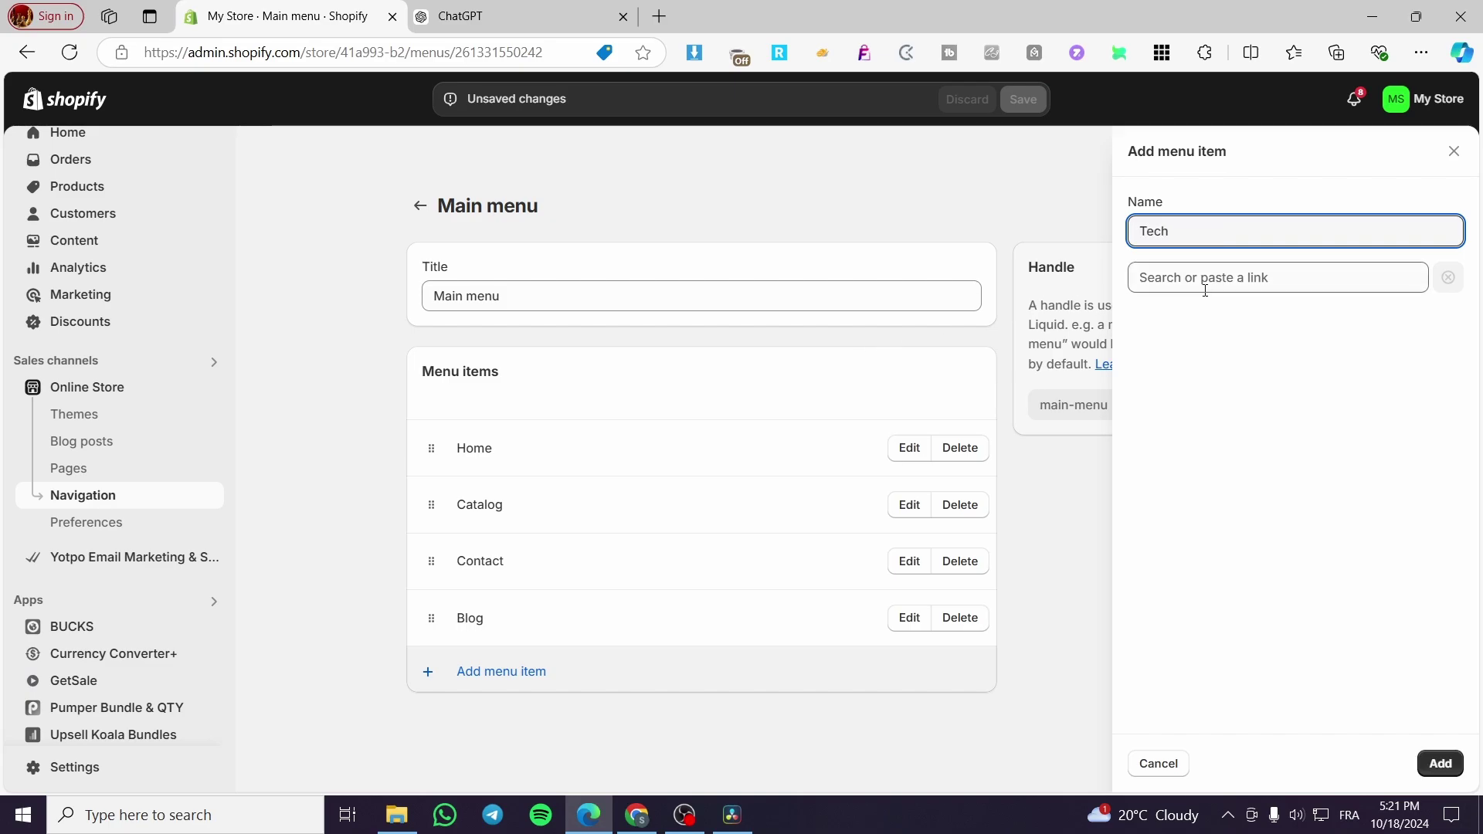
pyautogui.click(1205, 291)
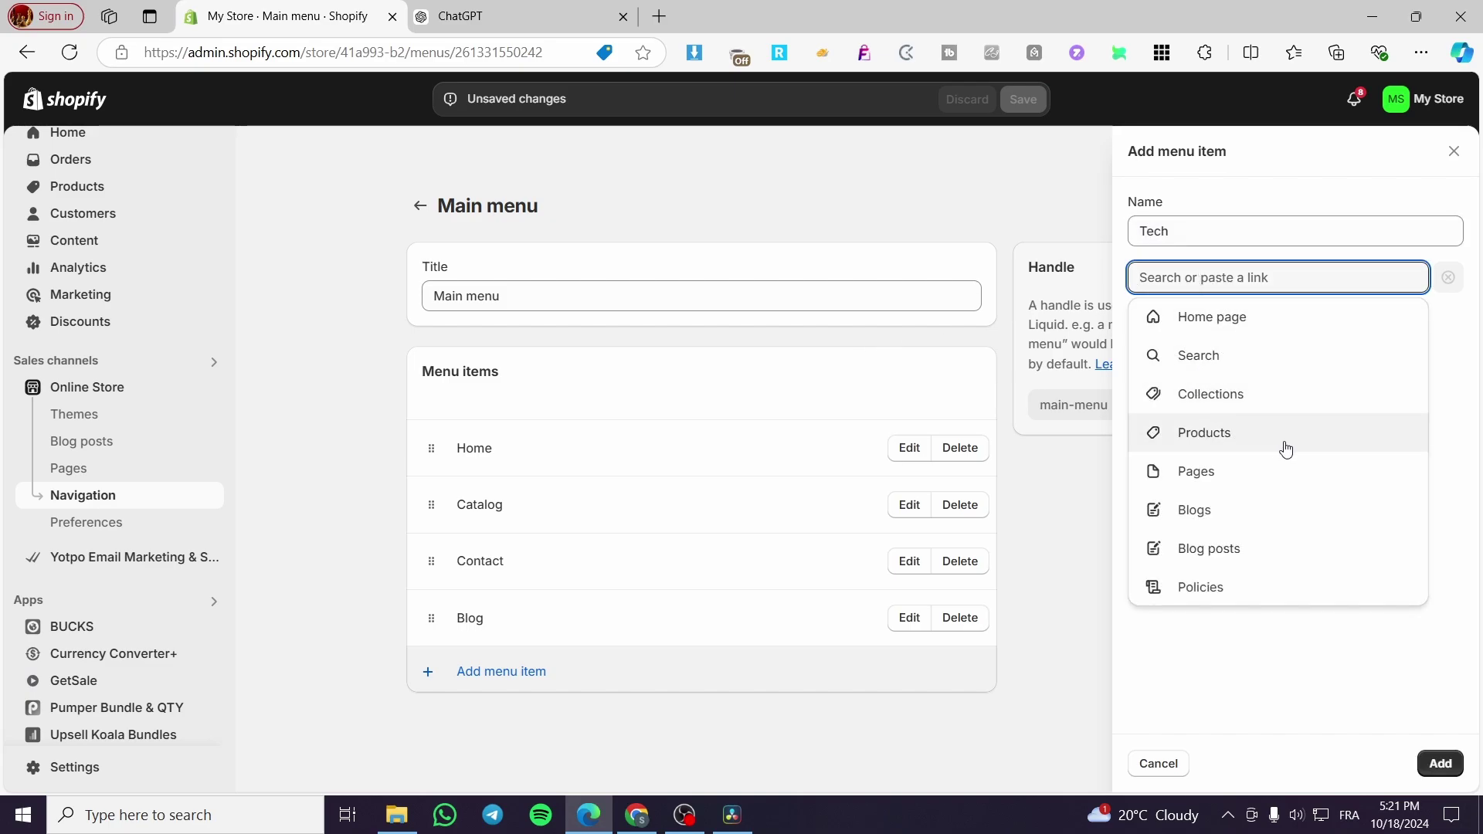
pyautogui.click(1263, 548)
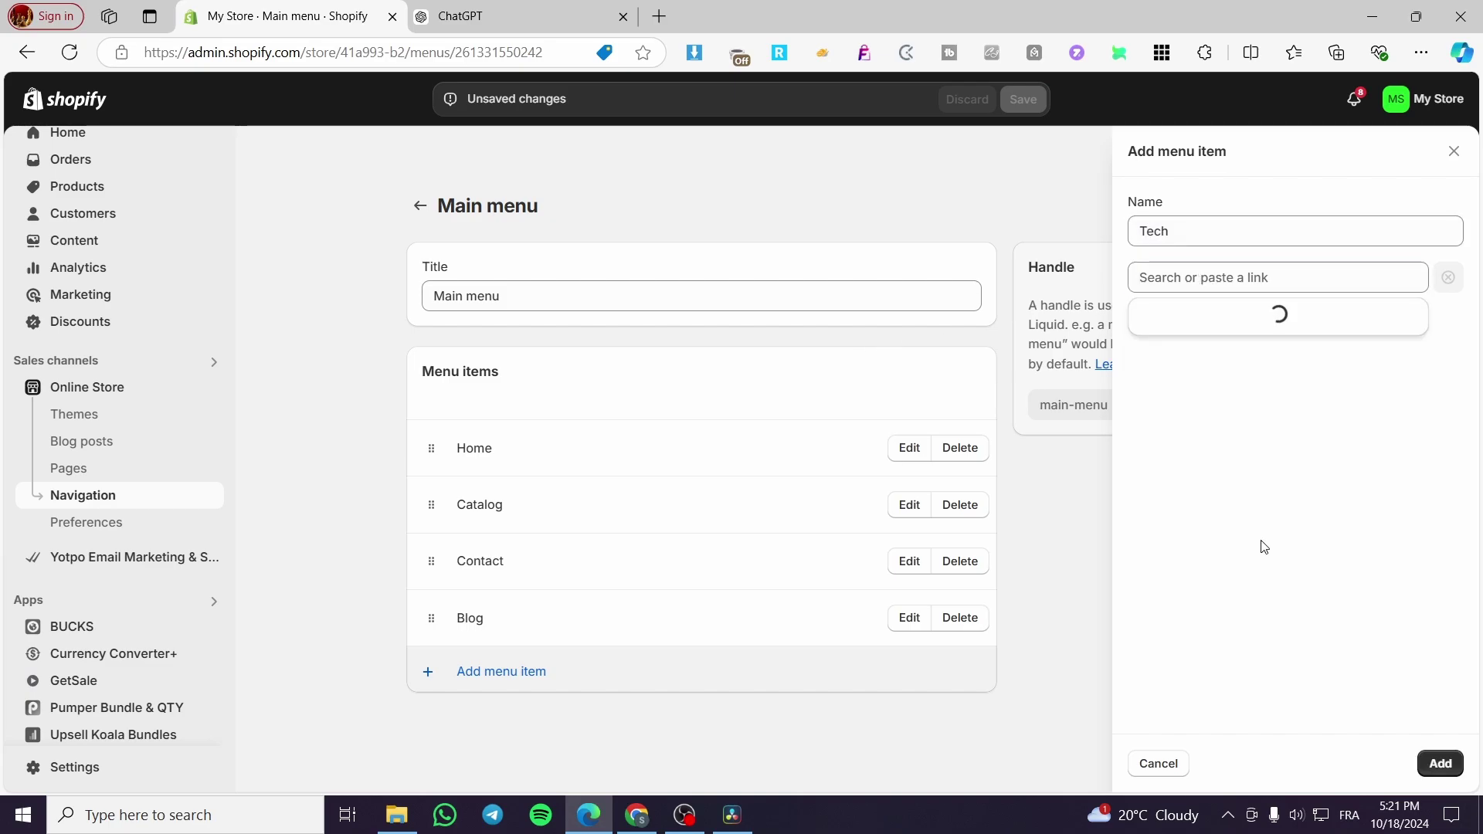
pyautogui.click(1249, 364)
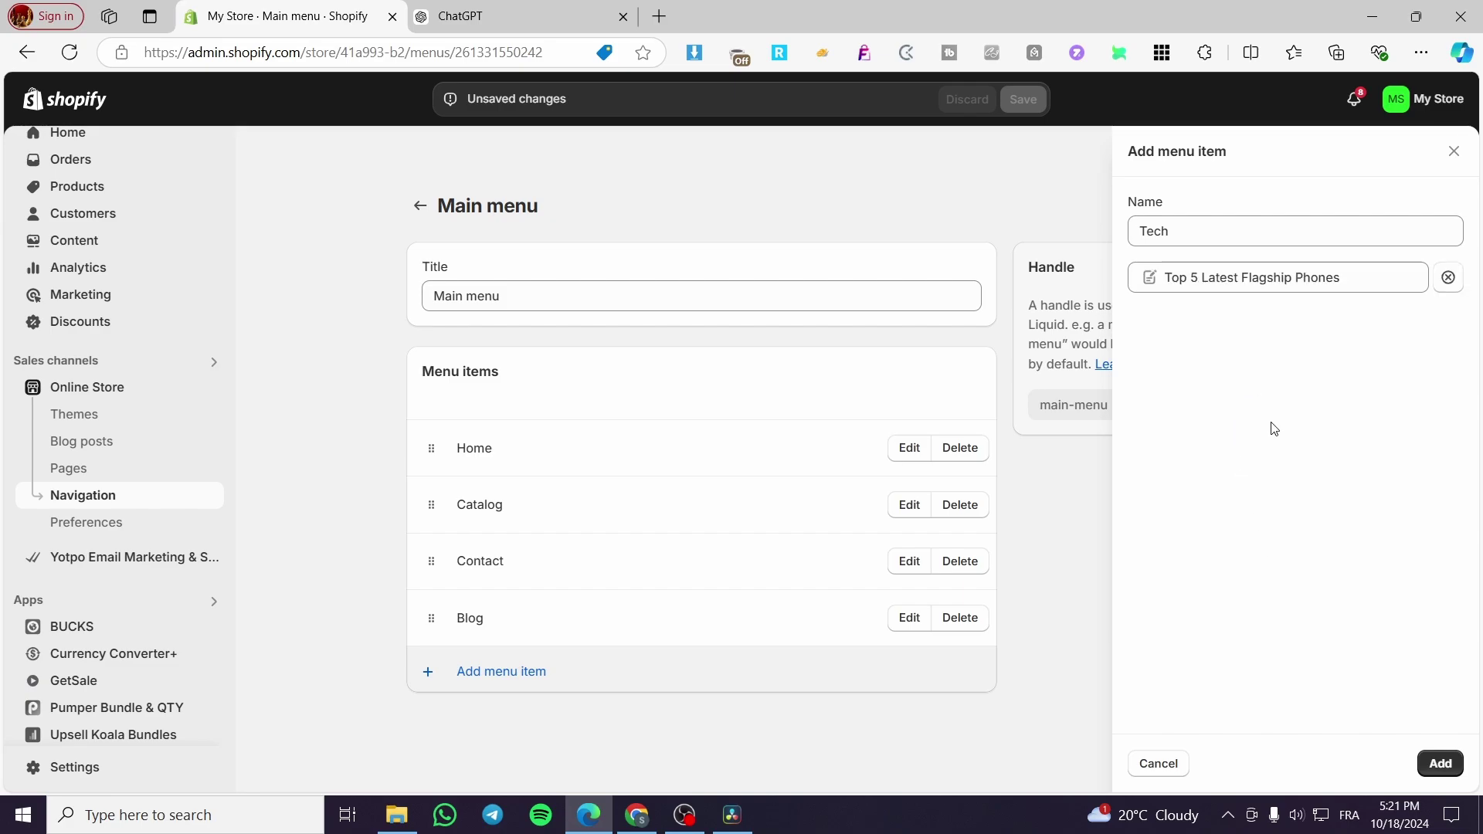
pyautogui.click(1458, 761)
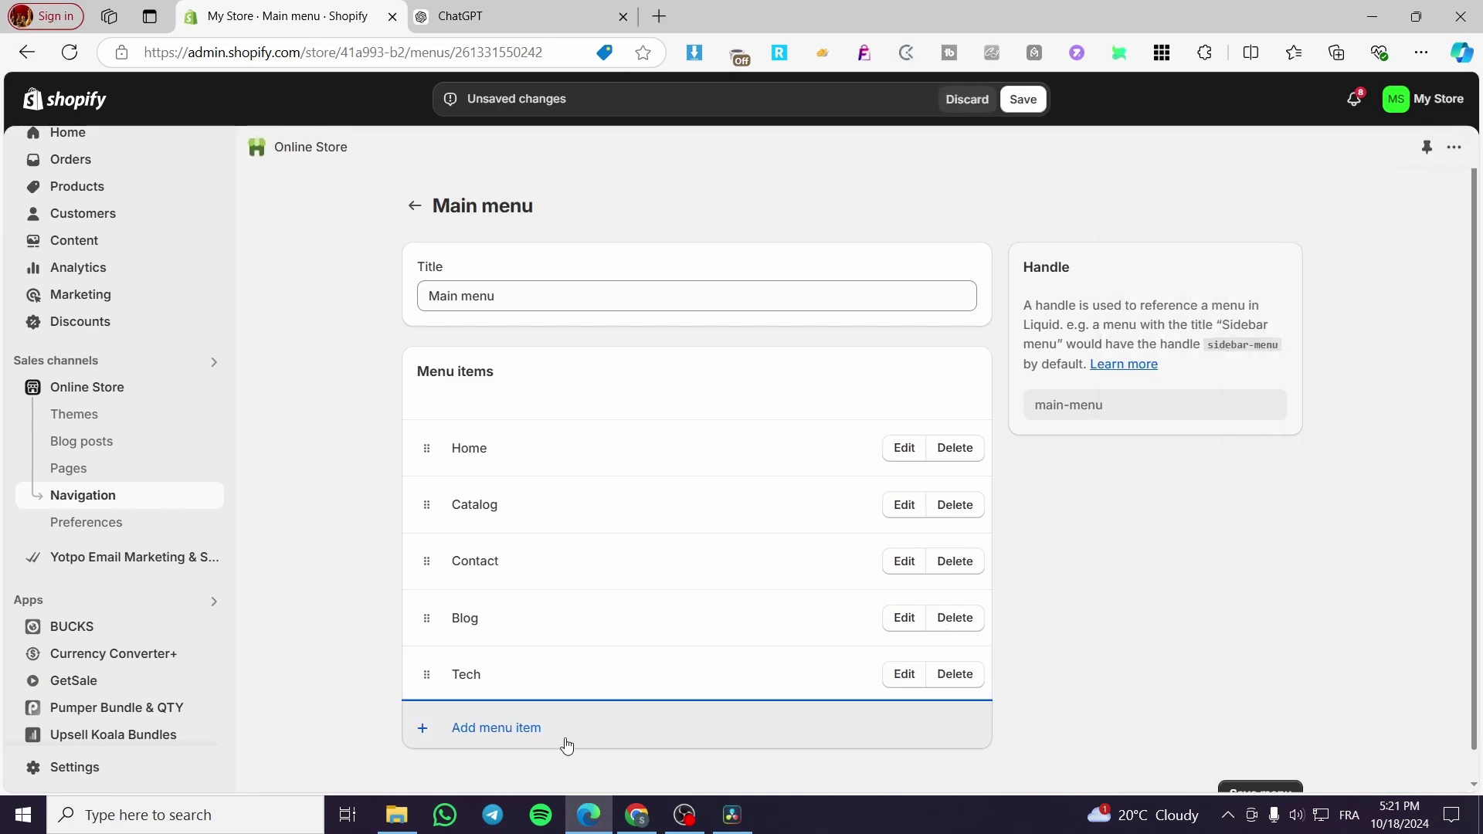
# Nest the Tech item under Blog in the Main menu and save the menu.
pyautogui.moveTo(421, 676); pyautogui.dragTo(455, 672)
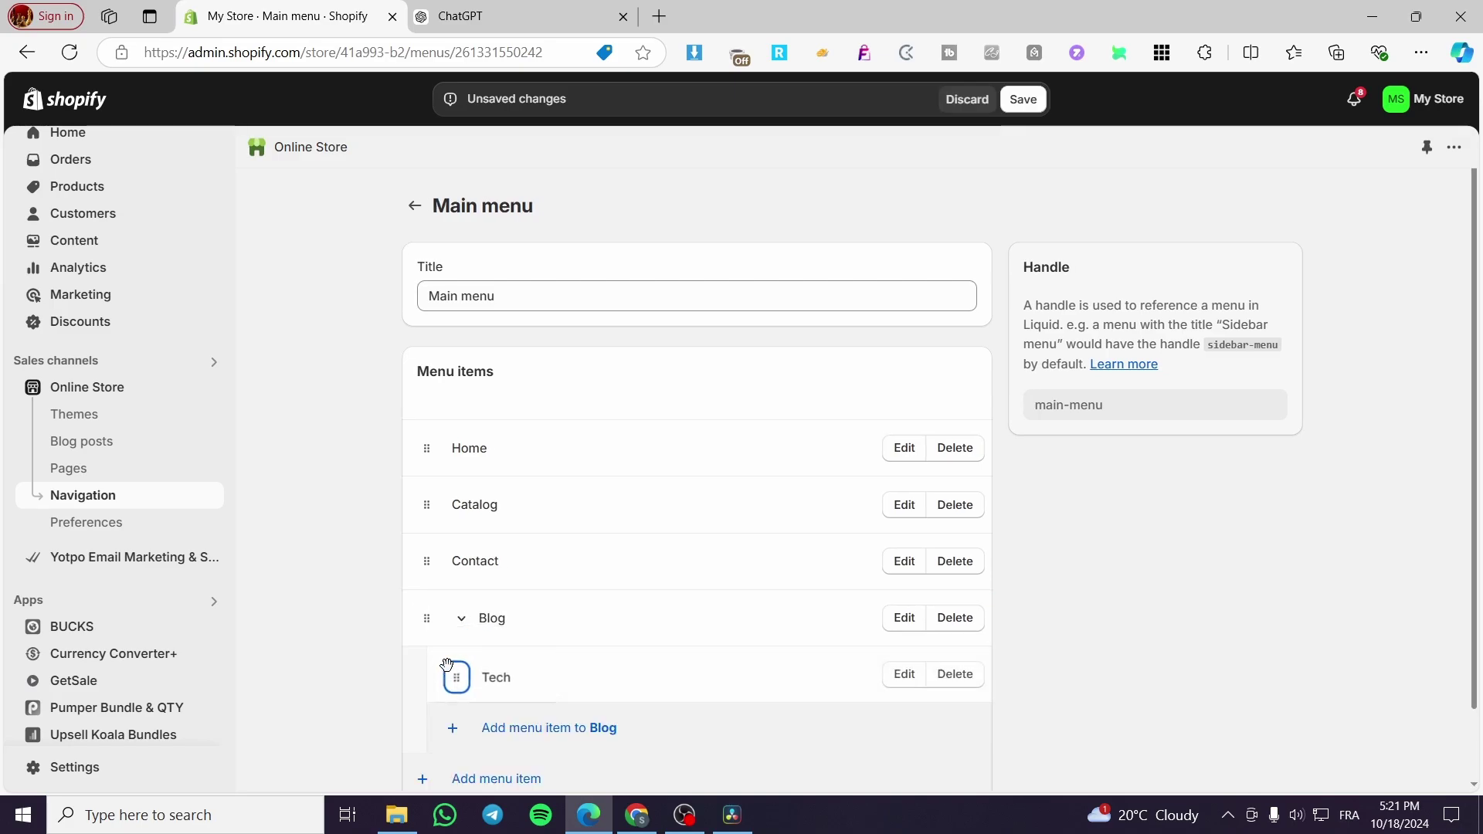
pyautogui.click(1023, 99)
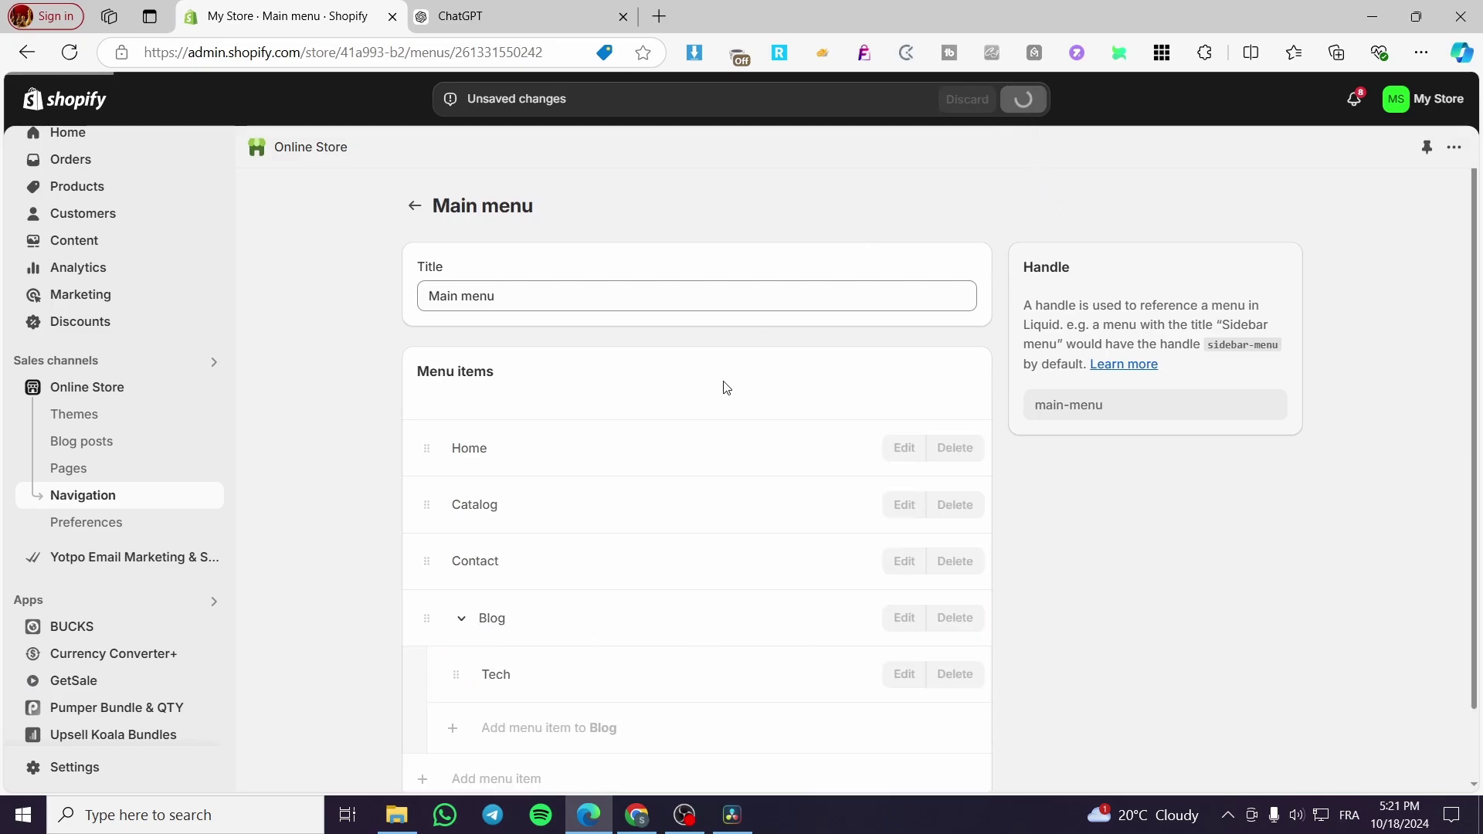
# View the live online store and open the Tech entry under Blog in its header navigation.
pyautogui.click(210, 387)
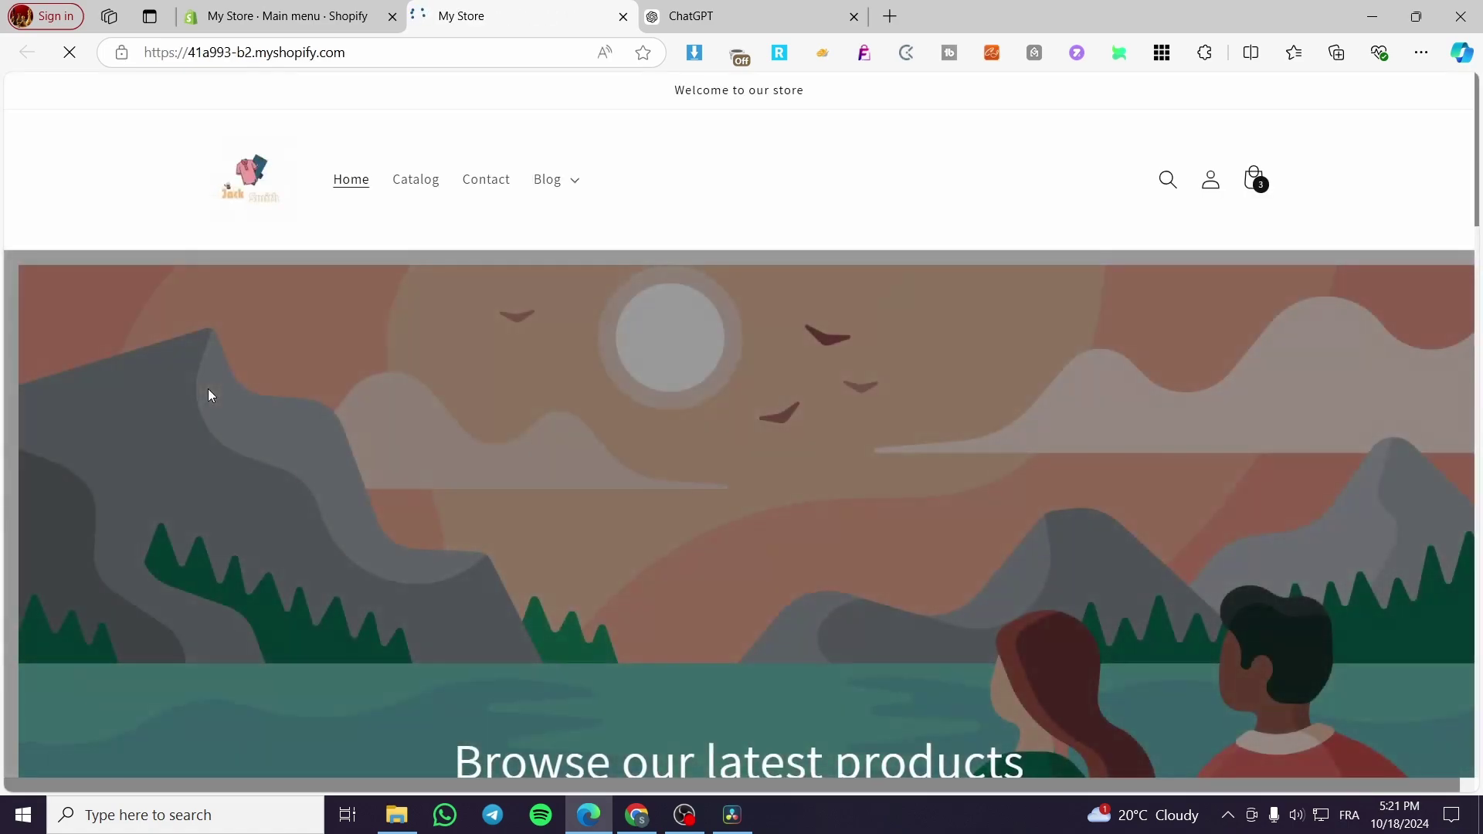
pyautogui.click(575, 182)
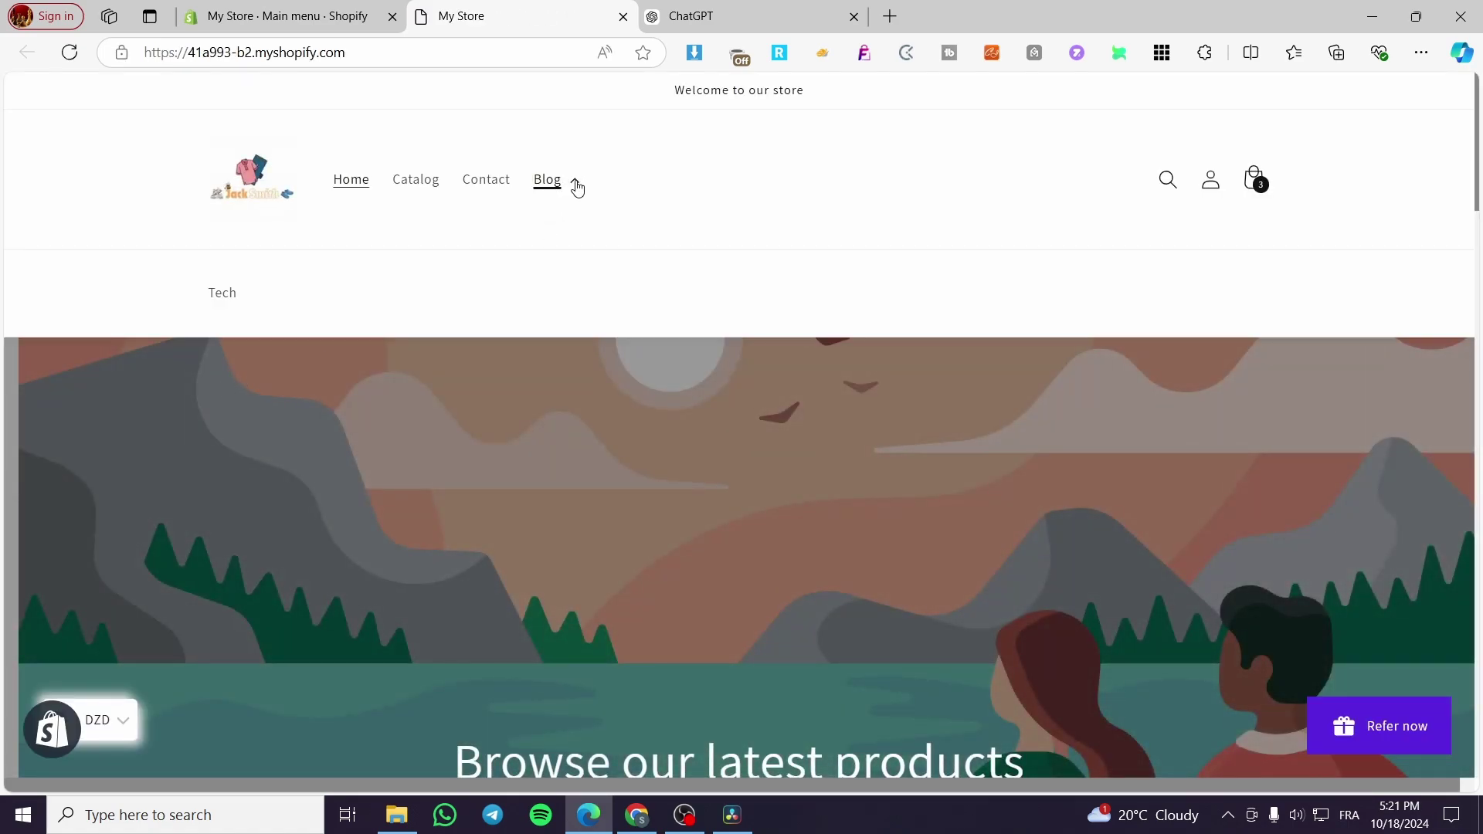
pyautogui.click(220, 301)
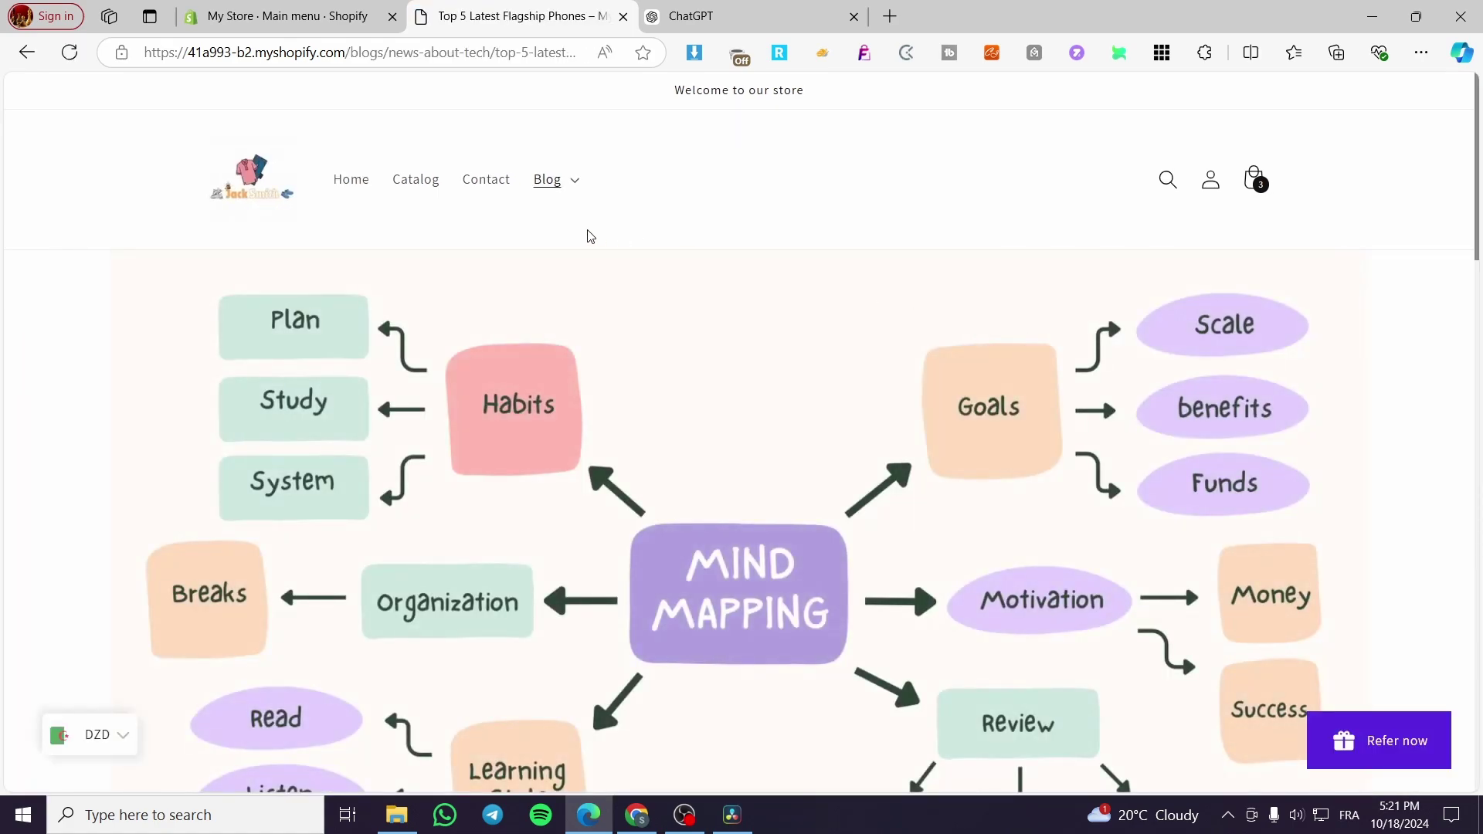
# Read through the published post page from its image to the closing paragraph, dismissing the discount sign-up popup.
pyautogui.scroll(-3, 521, 404)
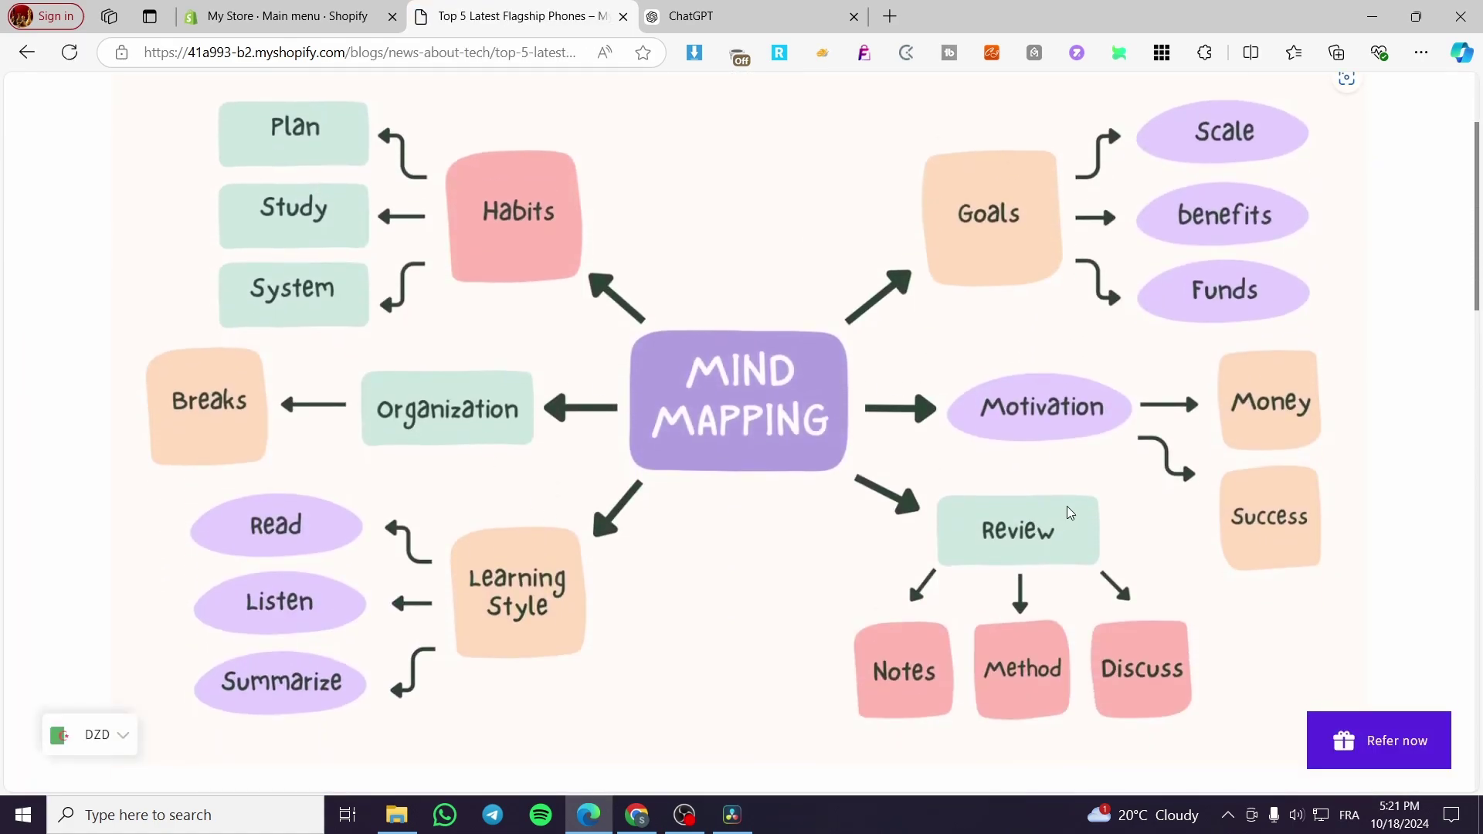
pyautogui.scroll(2, 401, 410)
pyautogui.scroll(-10, 400, 200)
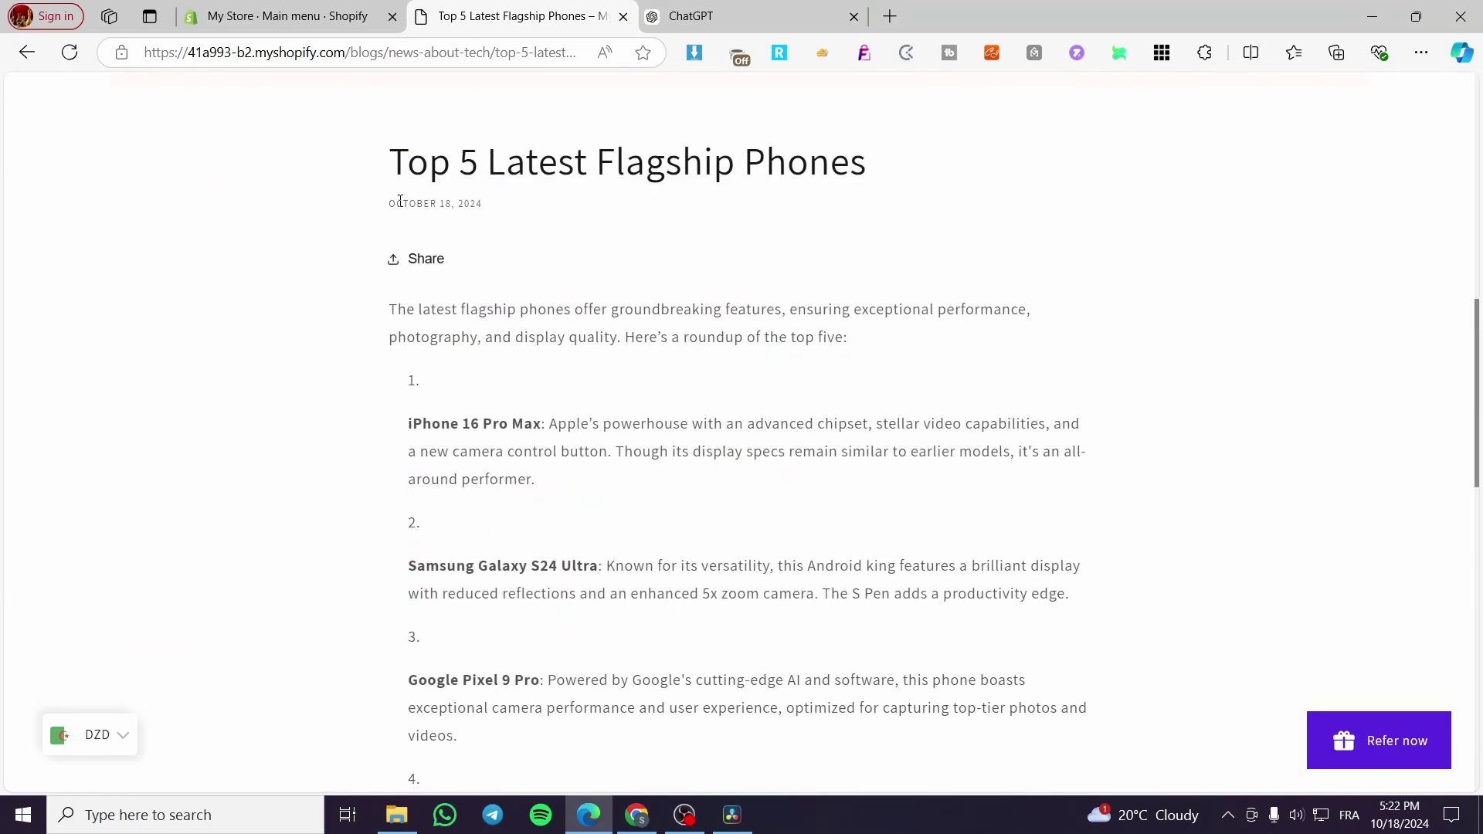
pyautogui.scroll(-5, 406, 334)
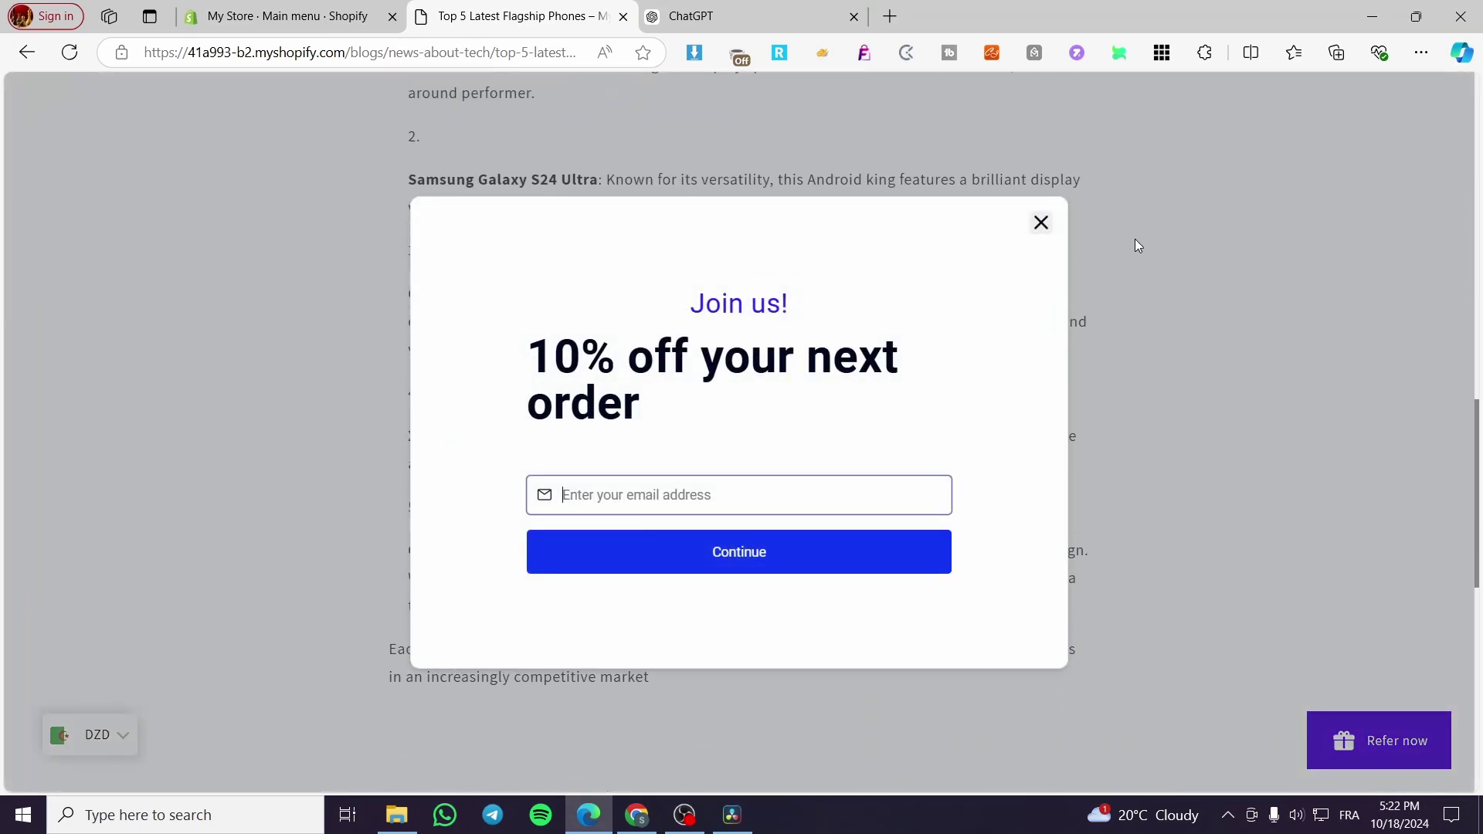
pyautogui.click(1041, 223)
pyautogui.scroll(-8, 854, 318)
pyautogui.scroll(5, 842, 322)
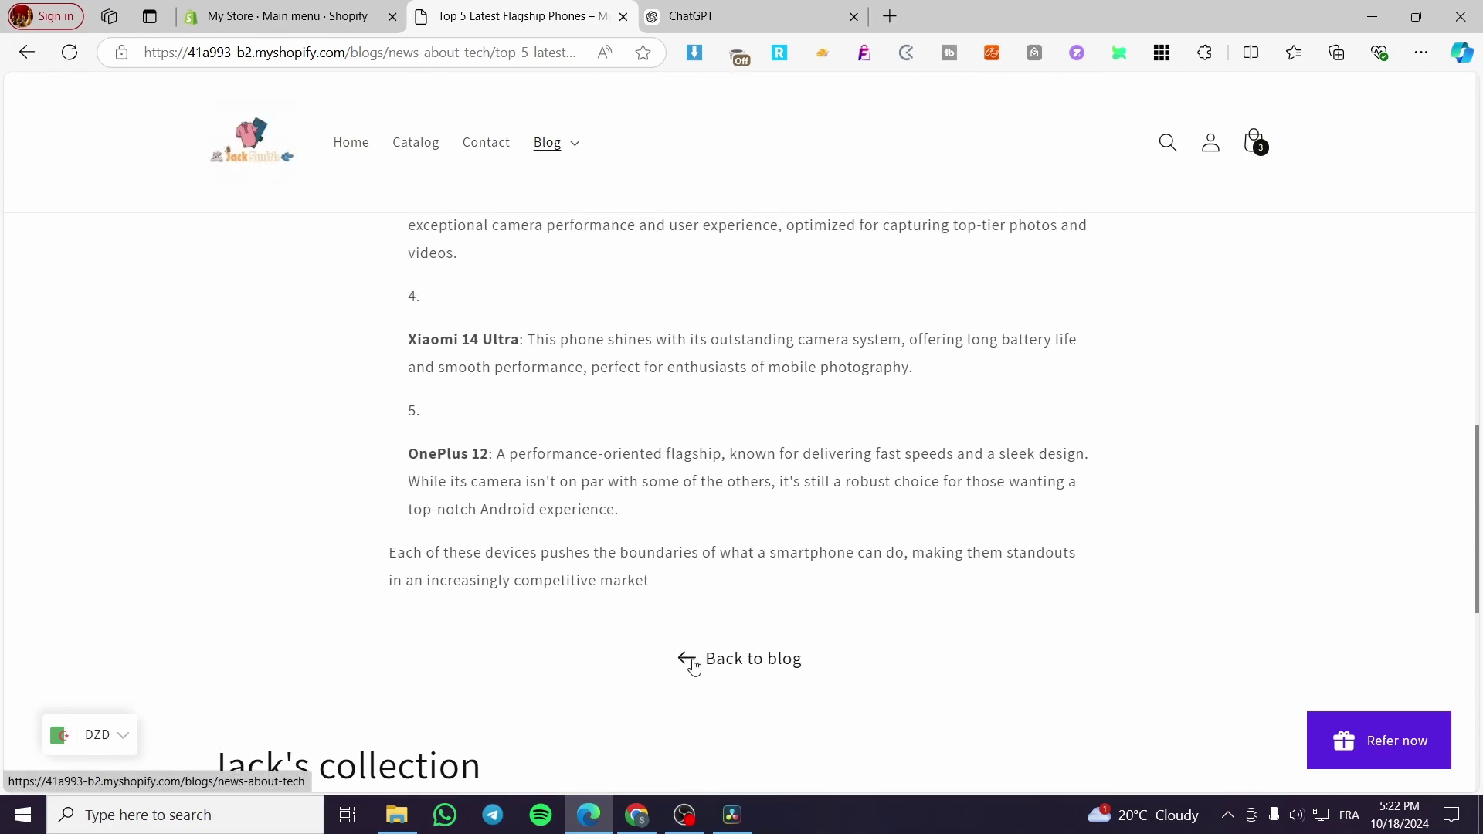
# Go back to the post's parent blog, examine its listing page, and return to the Shopify admin.
pyautogui.click(692, 663)
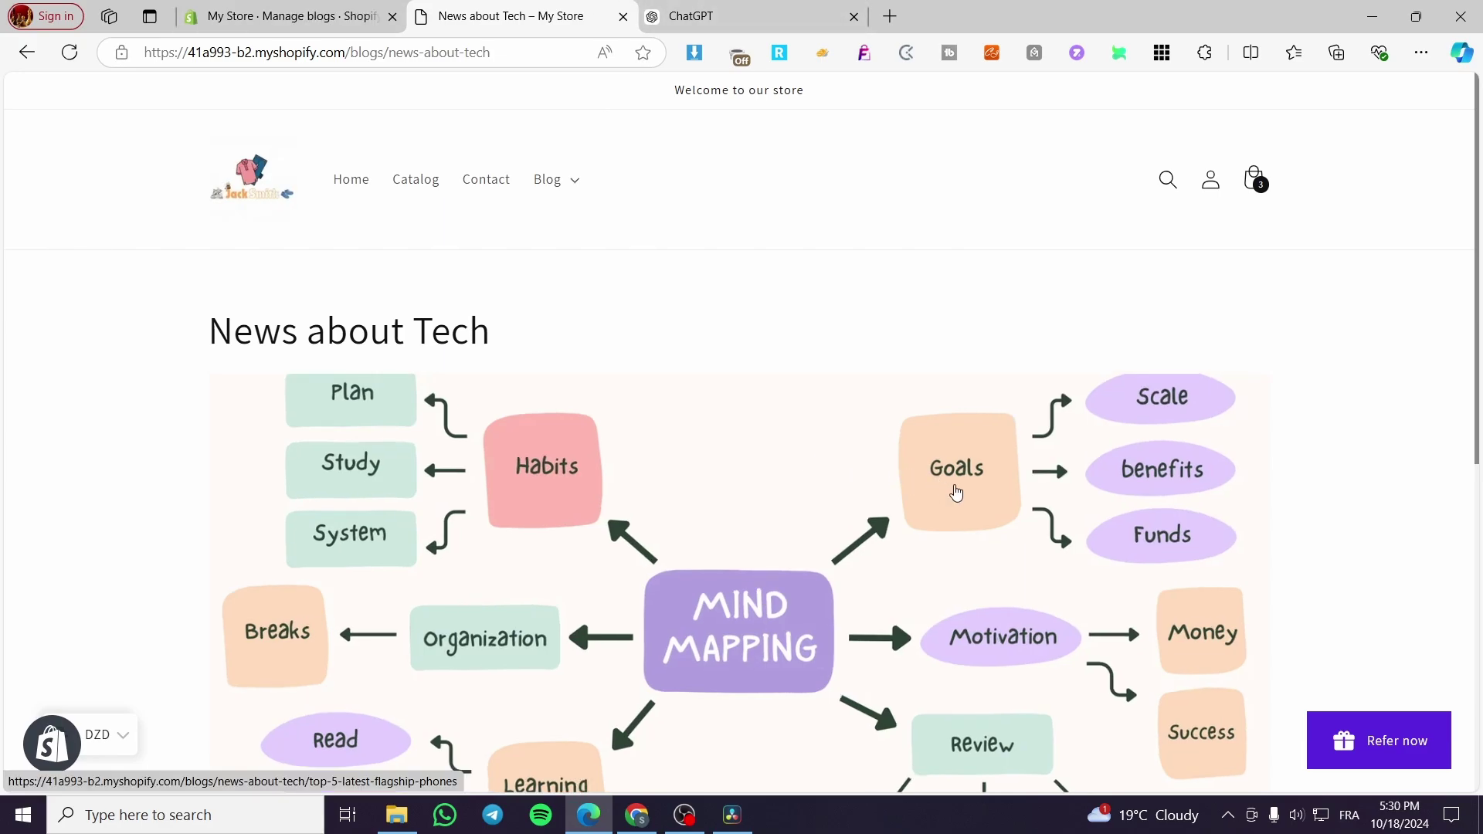
pyautogui.scroll(-5, 957, 492)
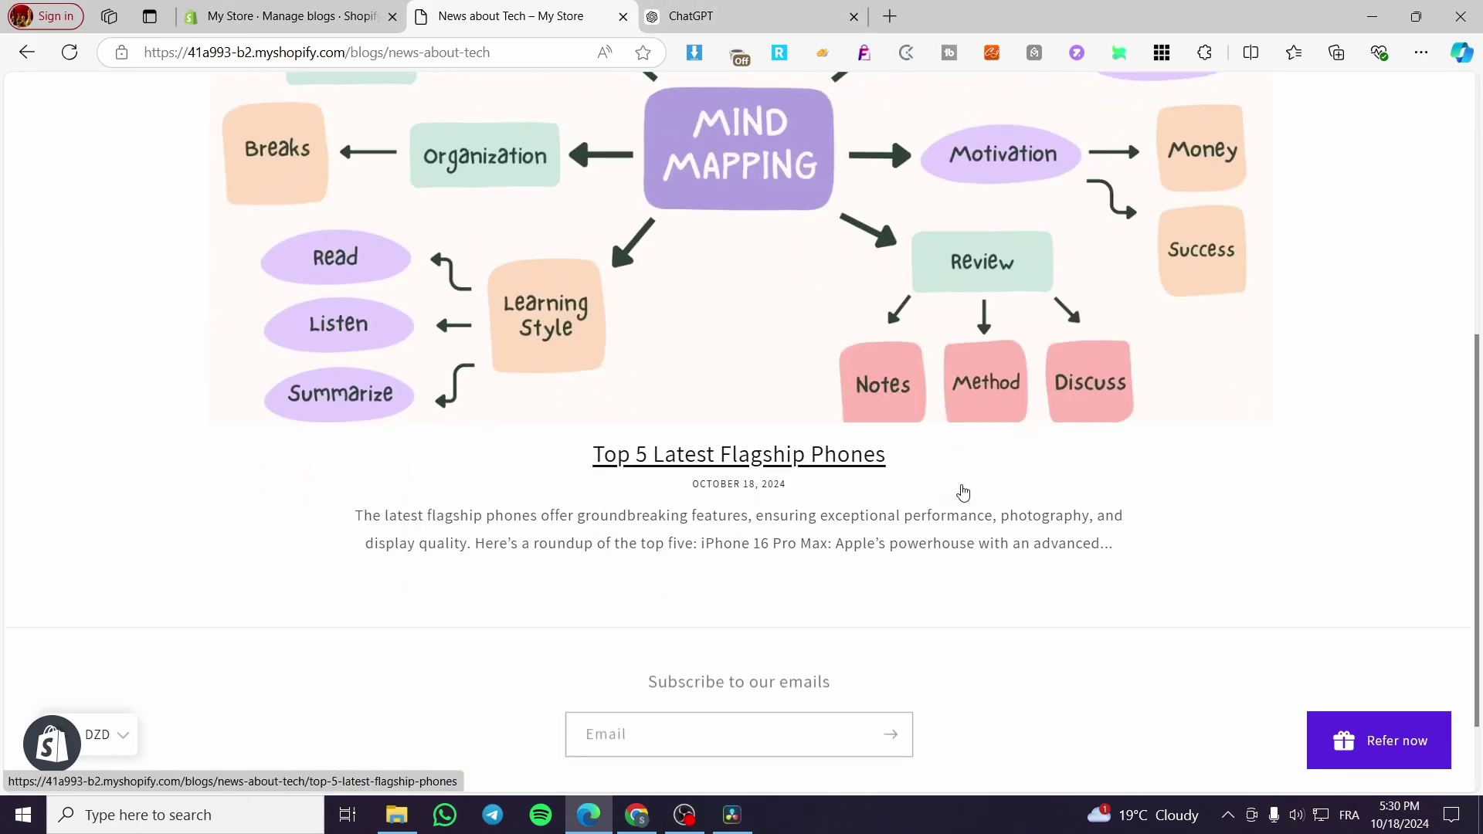
pyautogui.scroll(-2, 922, 582)
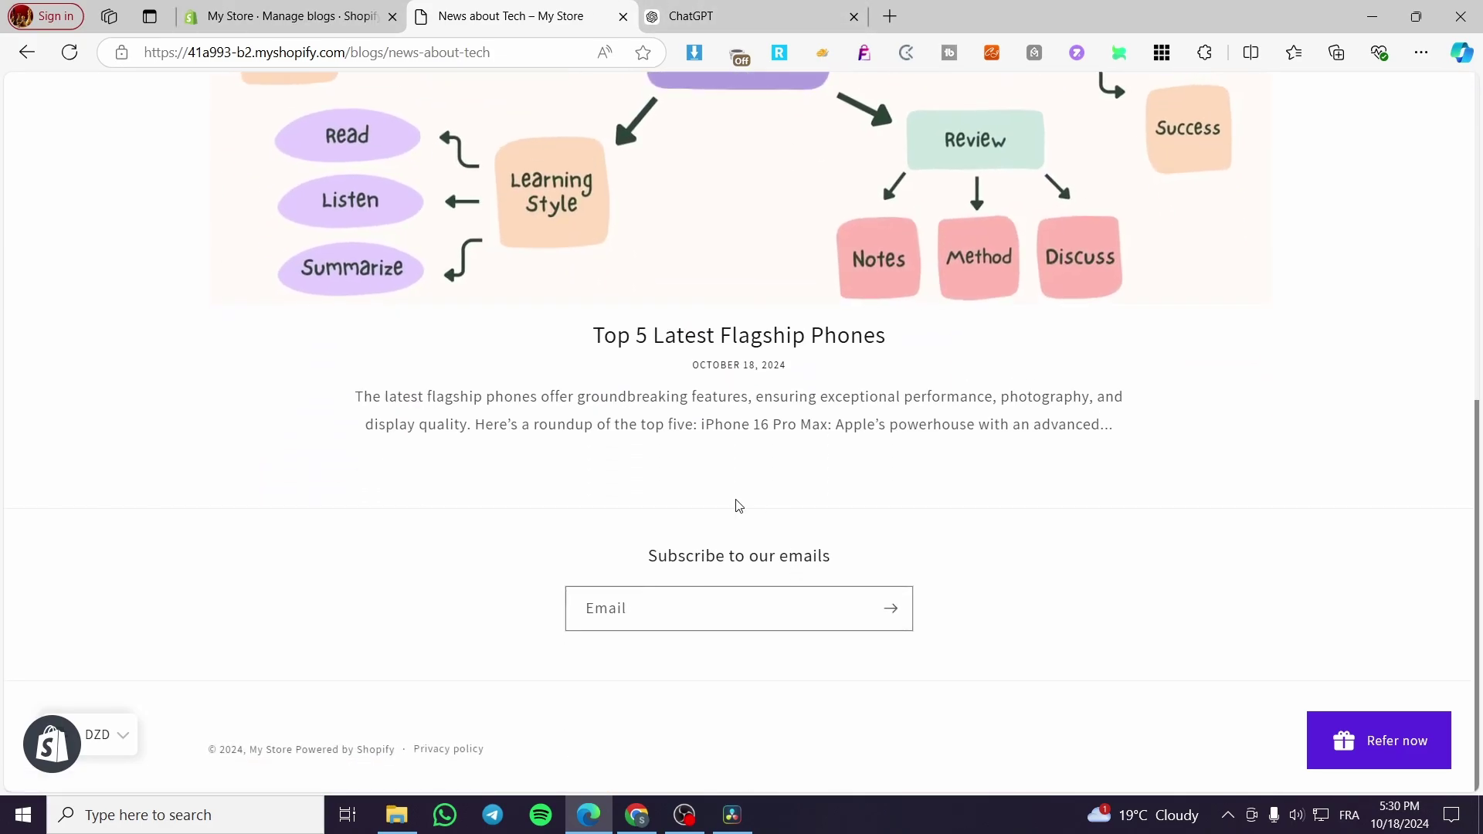
pyautogui.scroll(7, 774, 517)
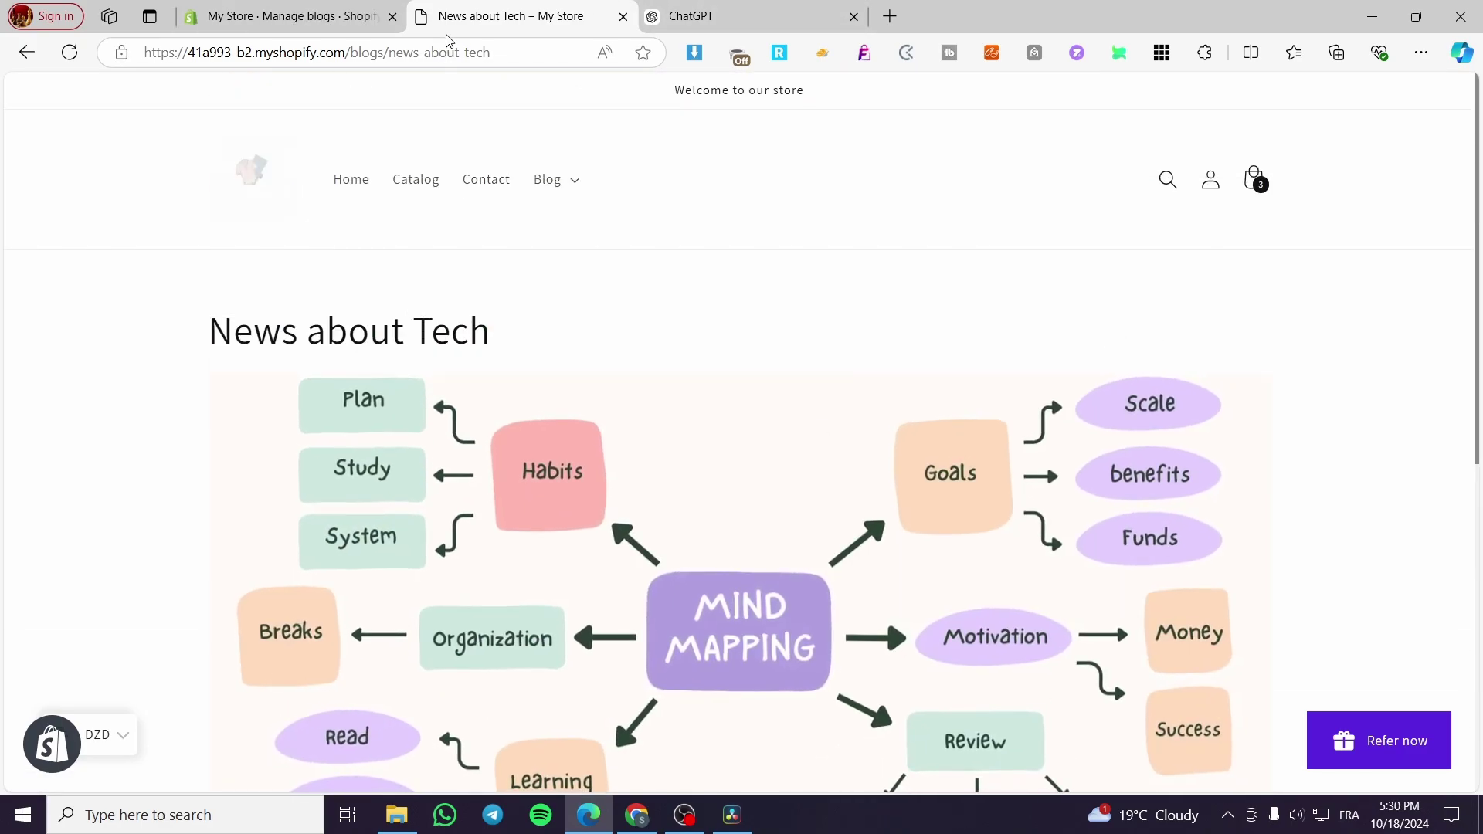
pyautogui.click(290, 16)
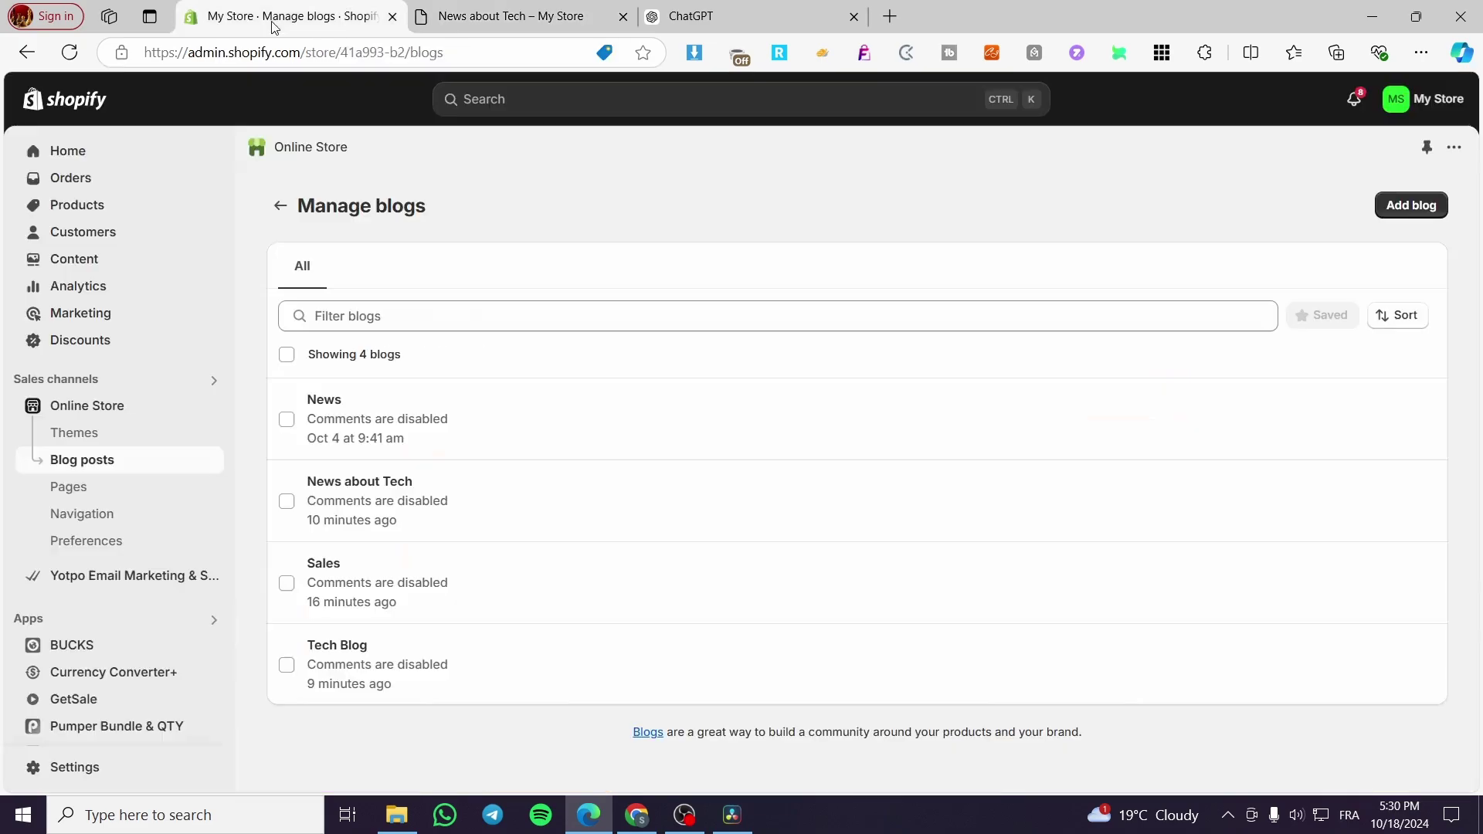